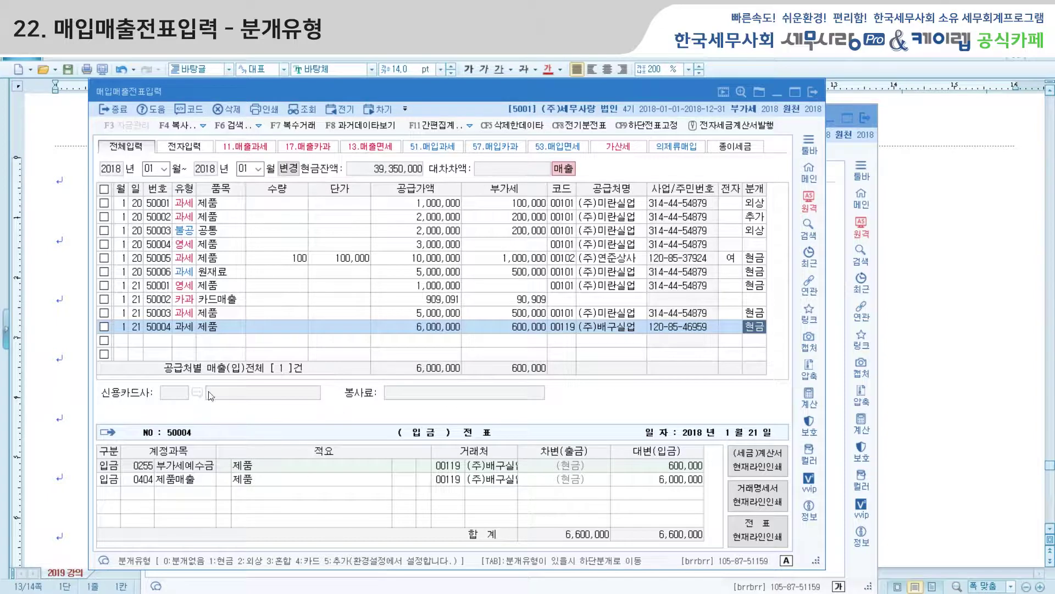
Switch to the Hangul word processor document and start its explanatory paragraph with "매입매출전표의 분개: 매출과 매입이 동시에 입력되기 때문에"
{"action": "left_click", "coordinate": [63, 190]}
{"action": "type", "text": "매입"}
{"action": "type", "text": "매출전표의"}
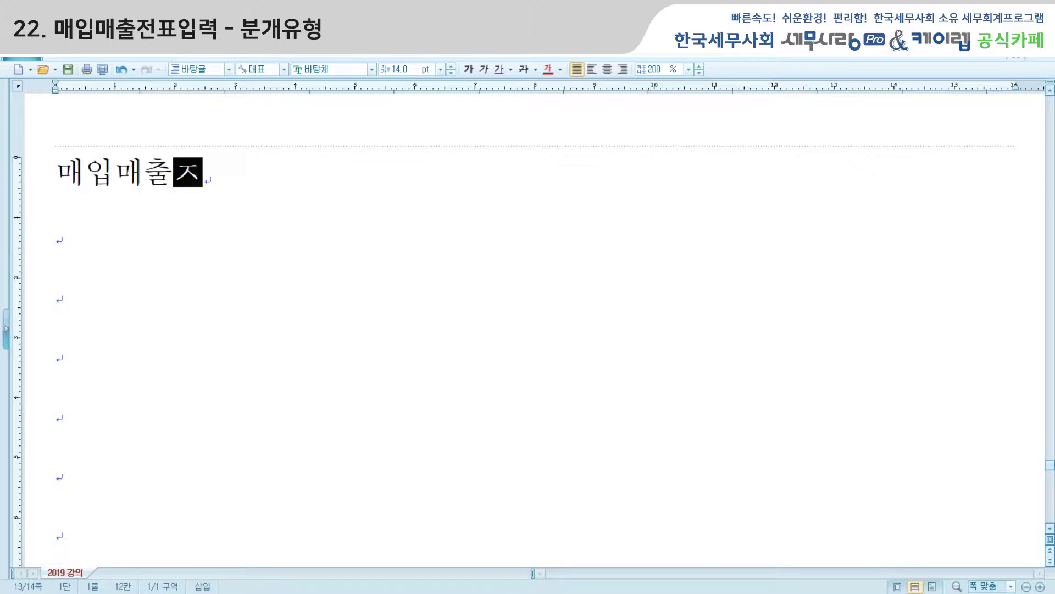
{"action": "type", "text": " 분개:"}
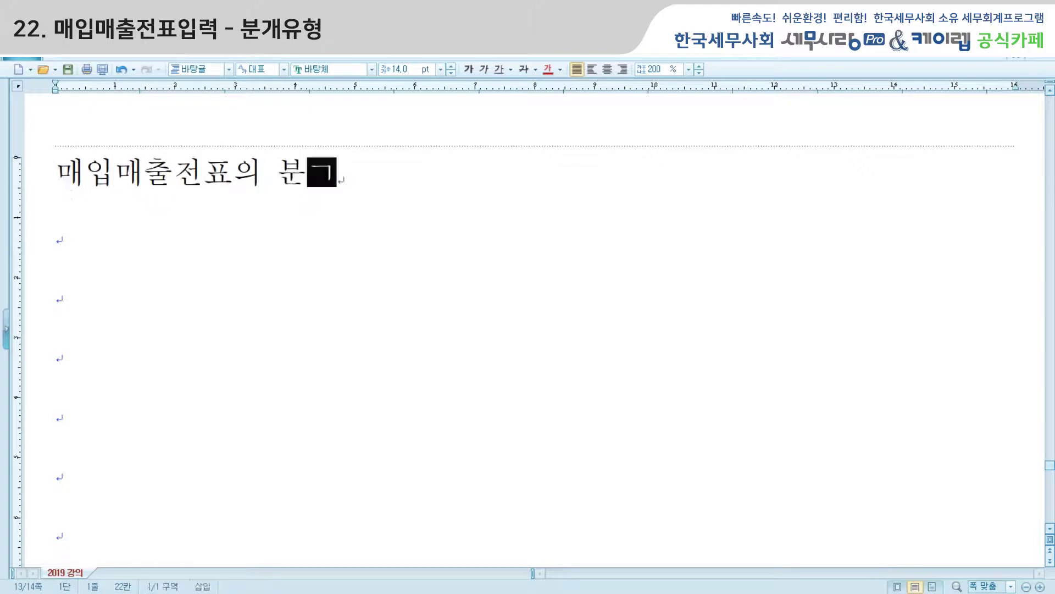
{"action": "type", "text": " 매출"}
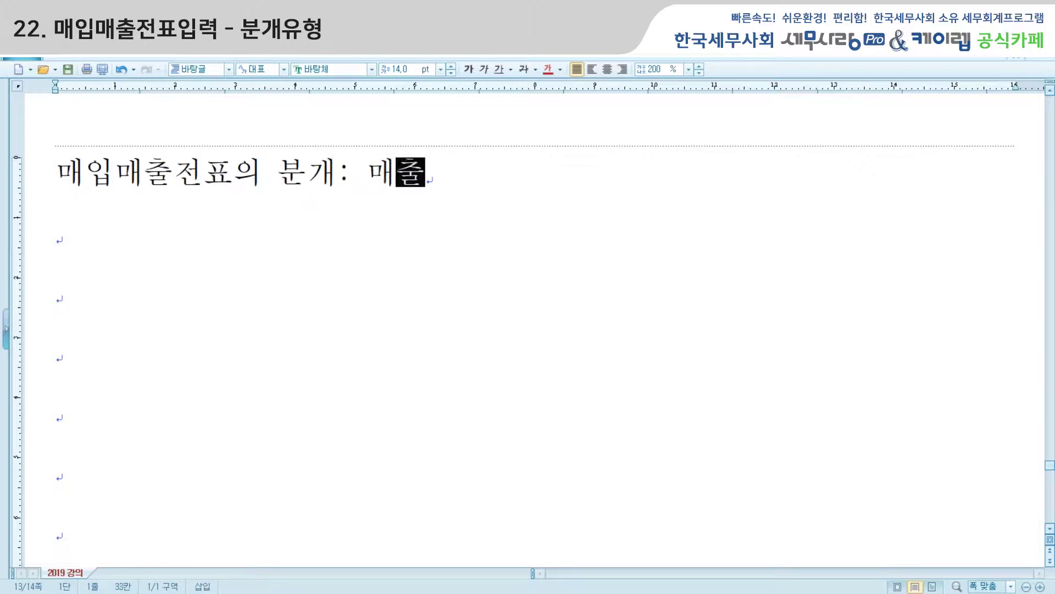
{"action": "type", "text": "과 맹입이 동시"}
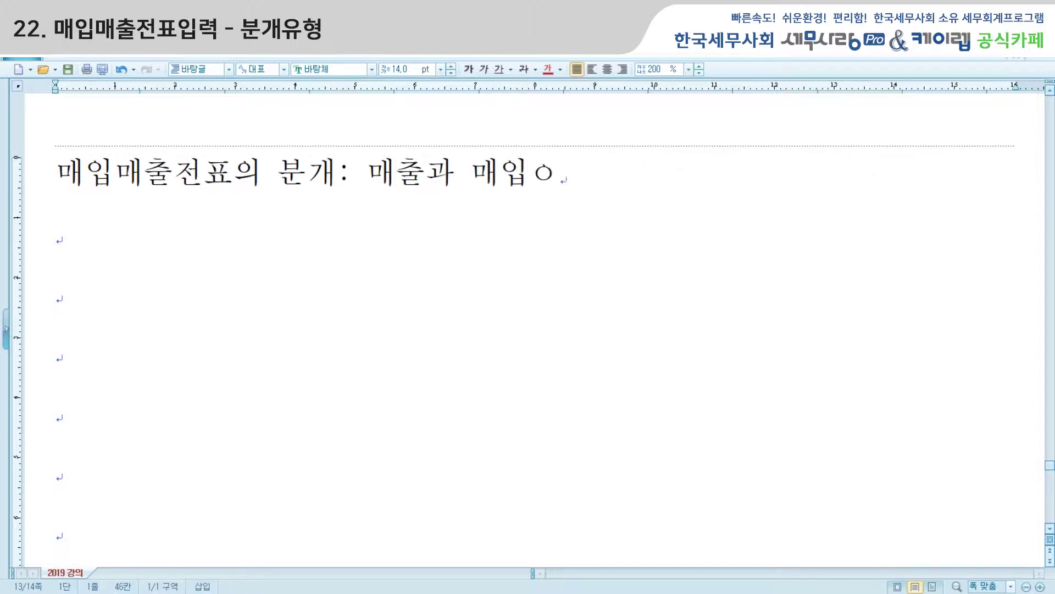
{"action": "type", "text": "에 입"}
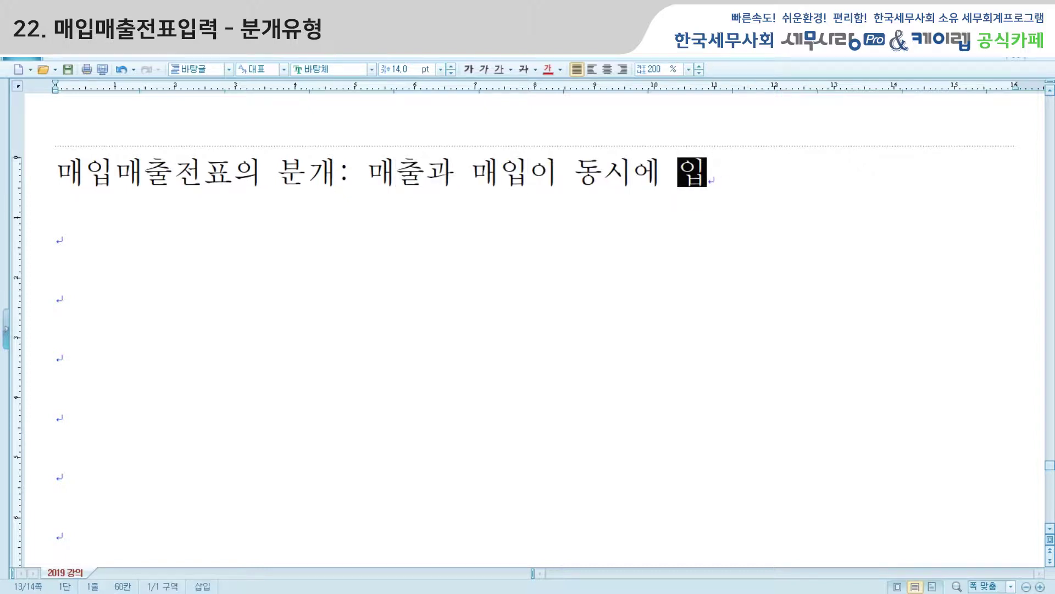
{"action": "type", "text": "력되기 때문에 "}
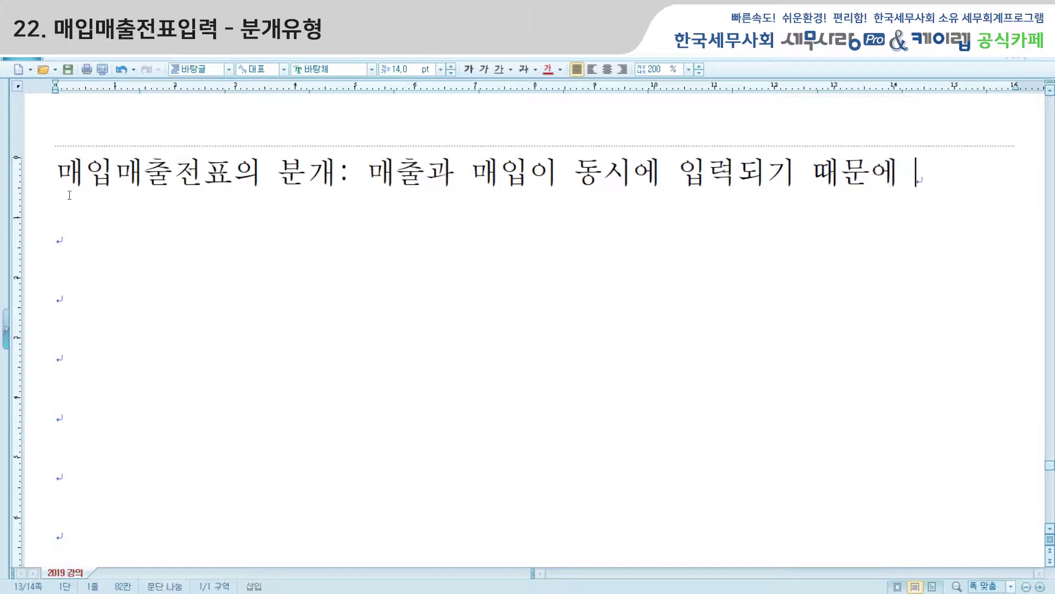
Continue the paragraph with "분개 유형을 선택하면 매출과 매입에 따라서 자동으로"
{"action": "type", "text": "분개 유형을 "}
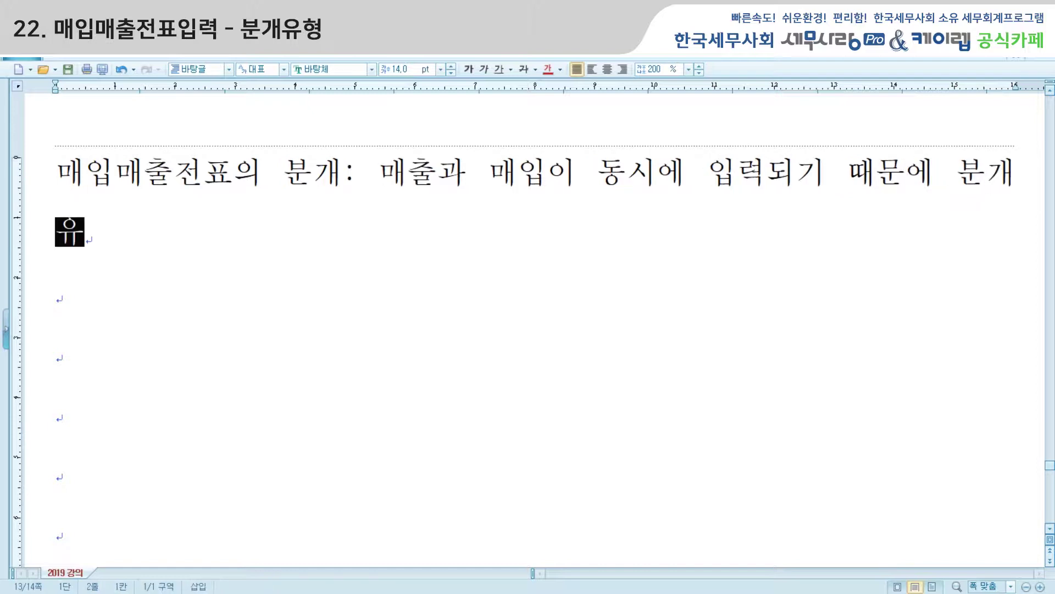
{"action": "type", "text": "선택하면"}
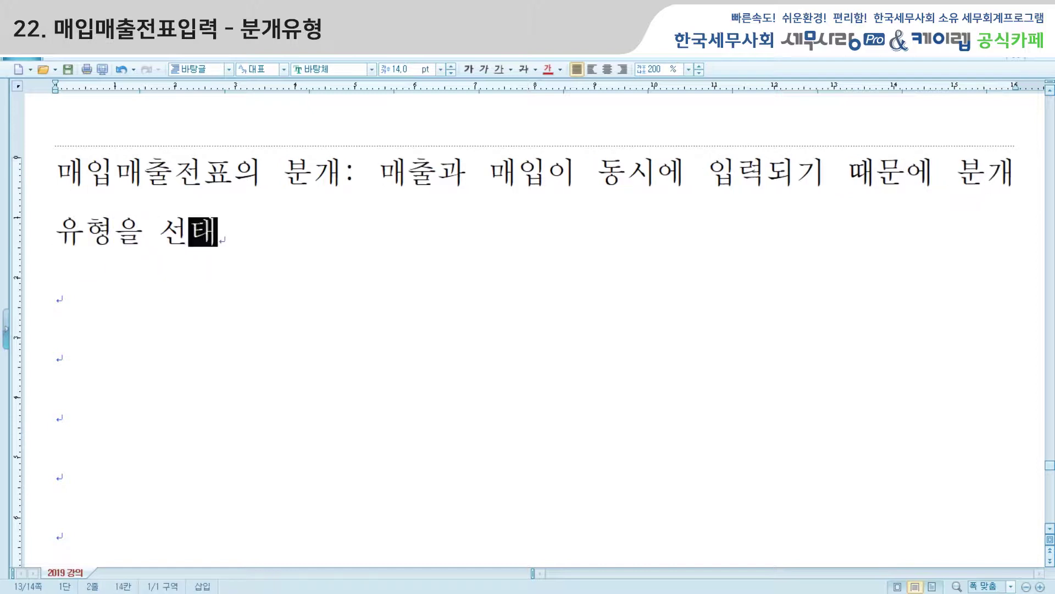
{"action": "type", "text": " 매출"}
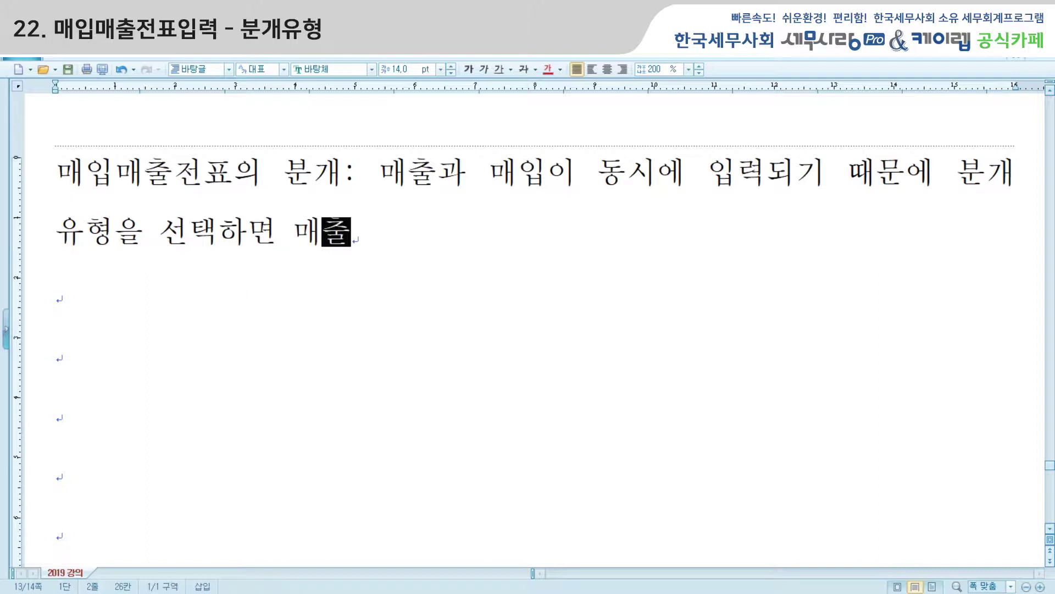
{"action": "type", "text": "과 맹입에 땔"}
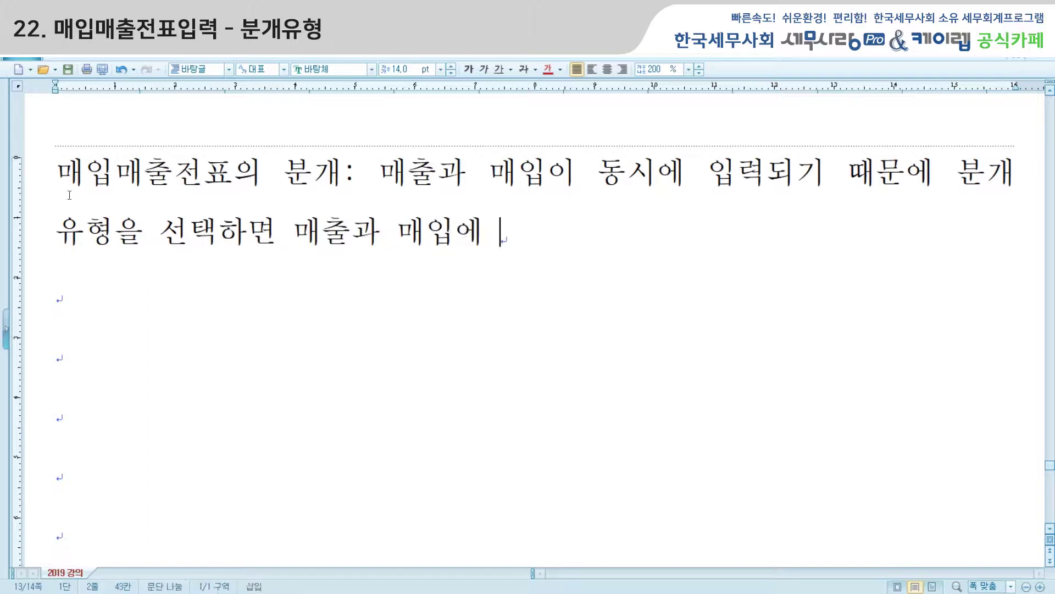
{"action": "key", "text": "BackSpace"}
{"action": "key", "text": "BackSpace"}
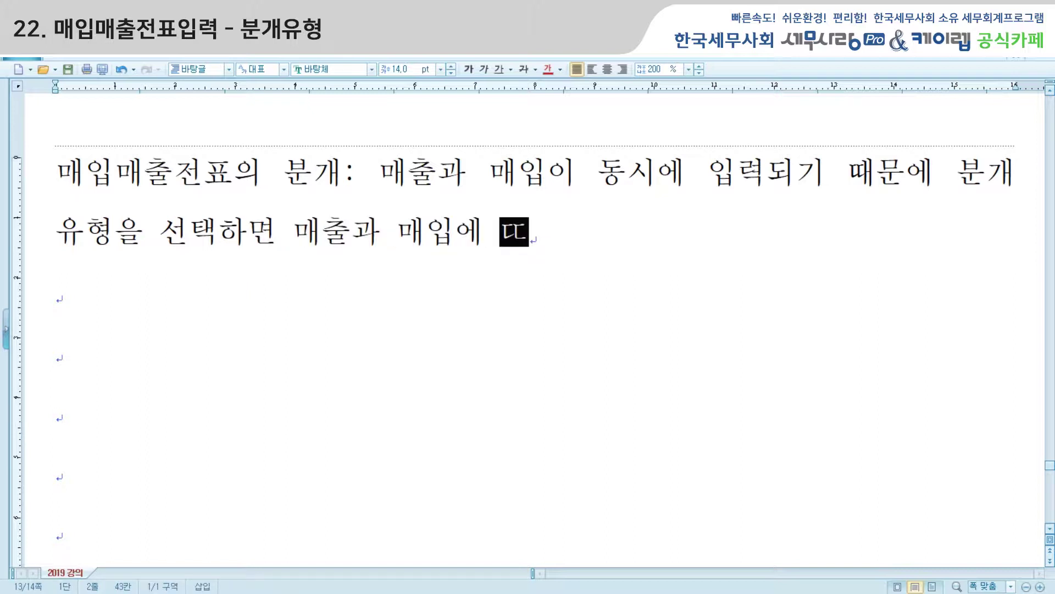
{"action": "type", "text": "따라서"}
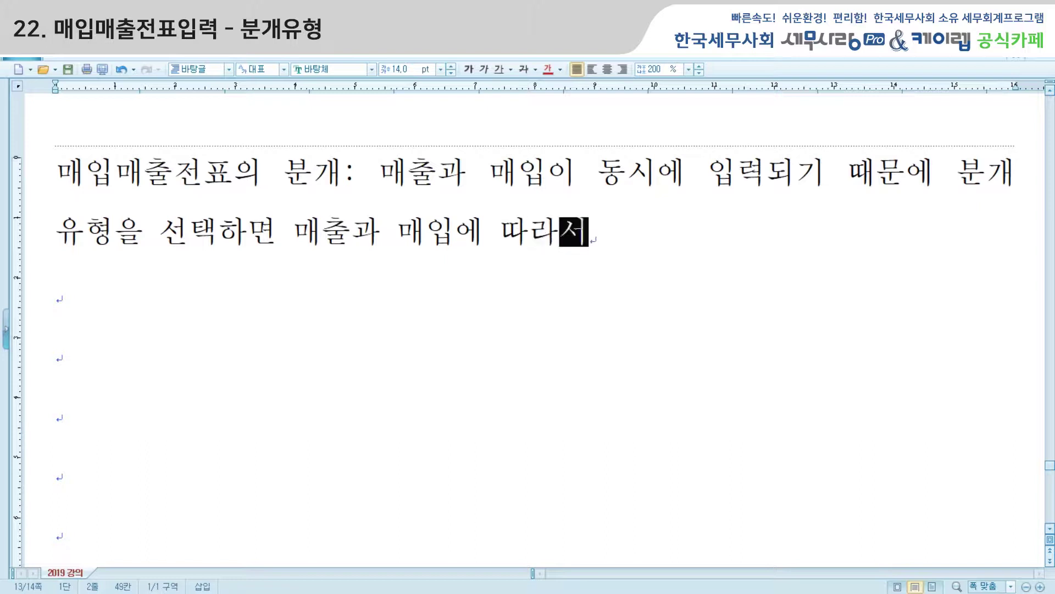
{"action": "type", "text": " 자동으로 "}
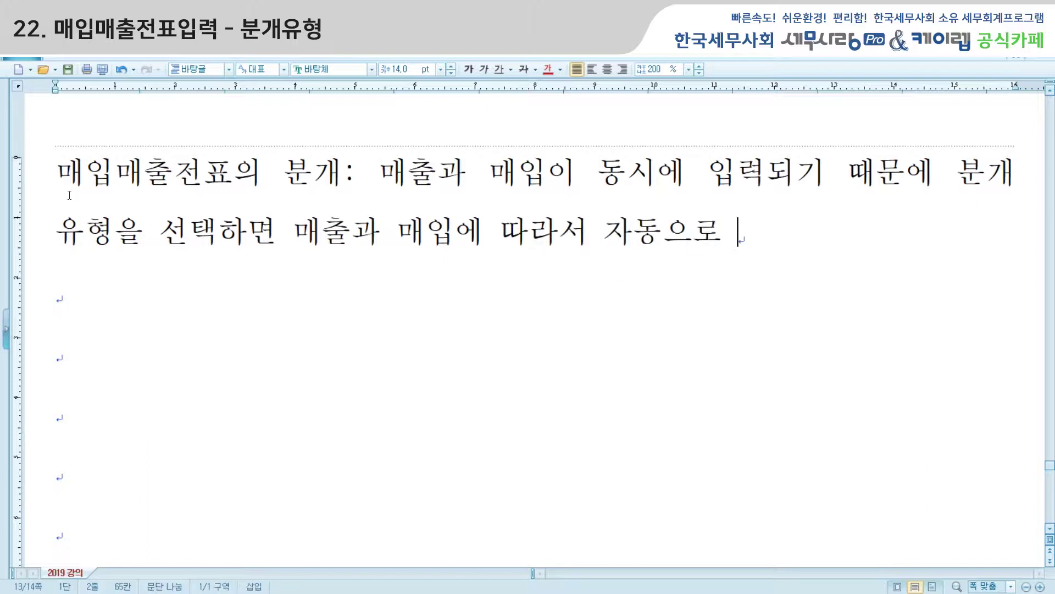
Complete the paragraph with "입금전표 출금전표 대체전표 중 매출 매입으로 분개이루어진다."
{"action": "type", "text": "입ㄱ금전"}
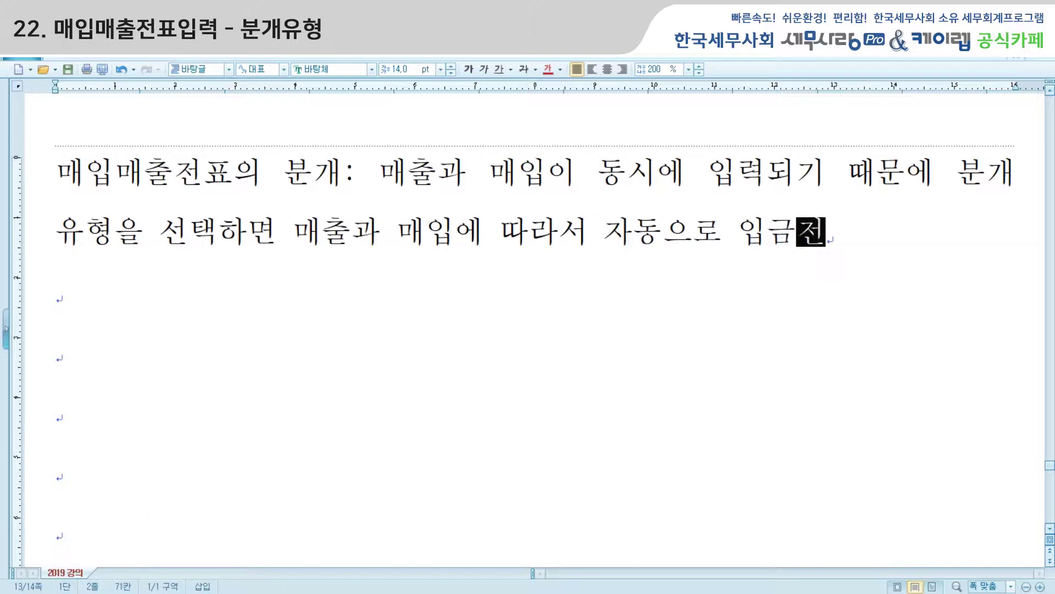
{"action": "type", "text": "표 출"}
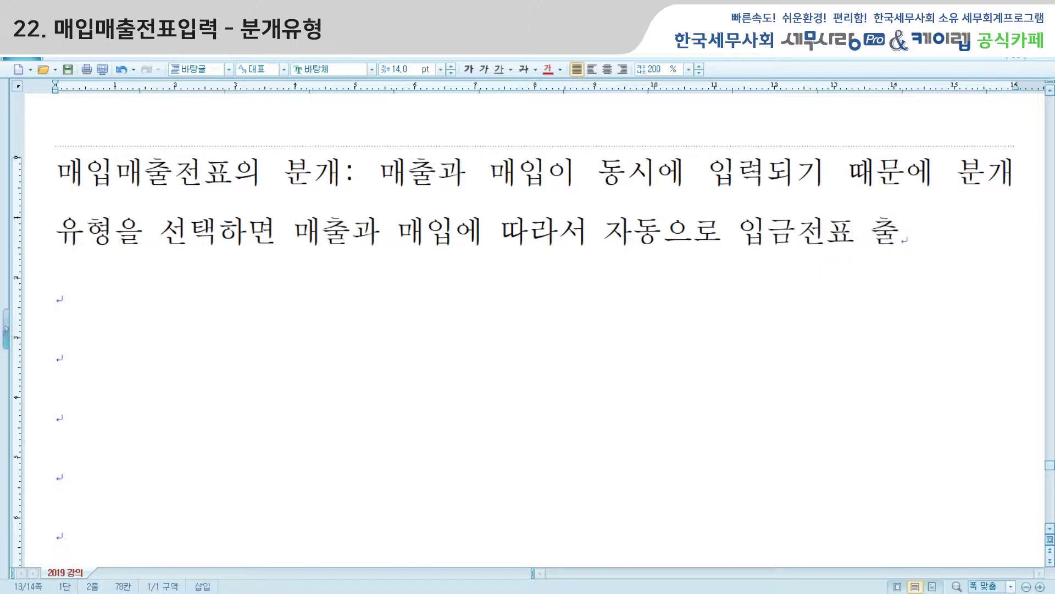
{"action": "type", "text": "금전표대체"}
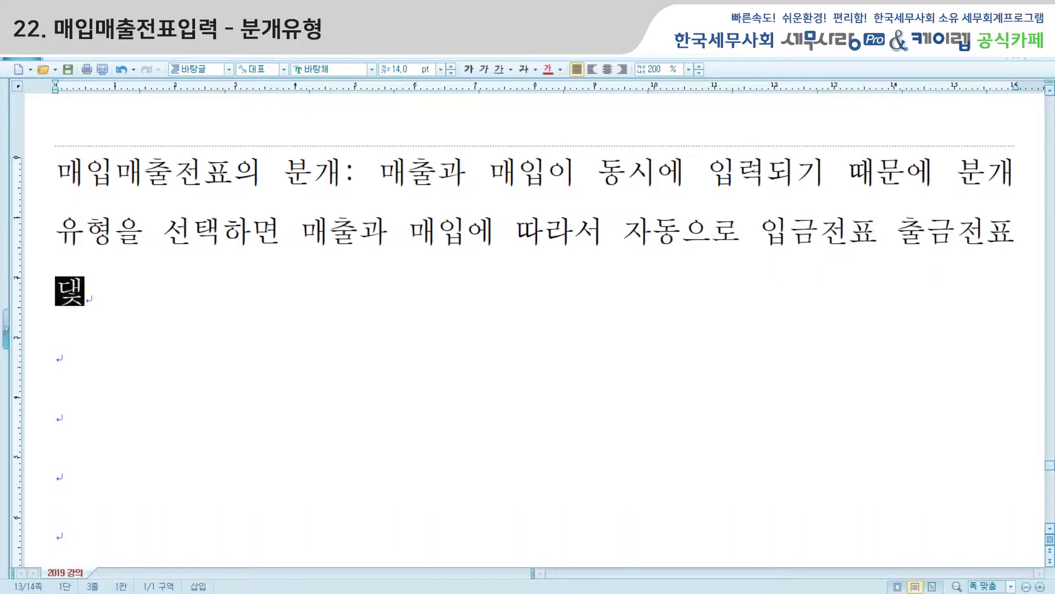
{"action": "type", "text": "전"}
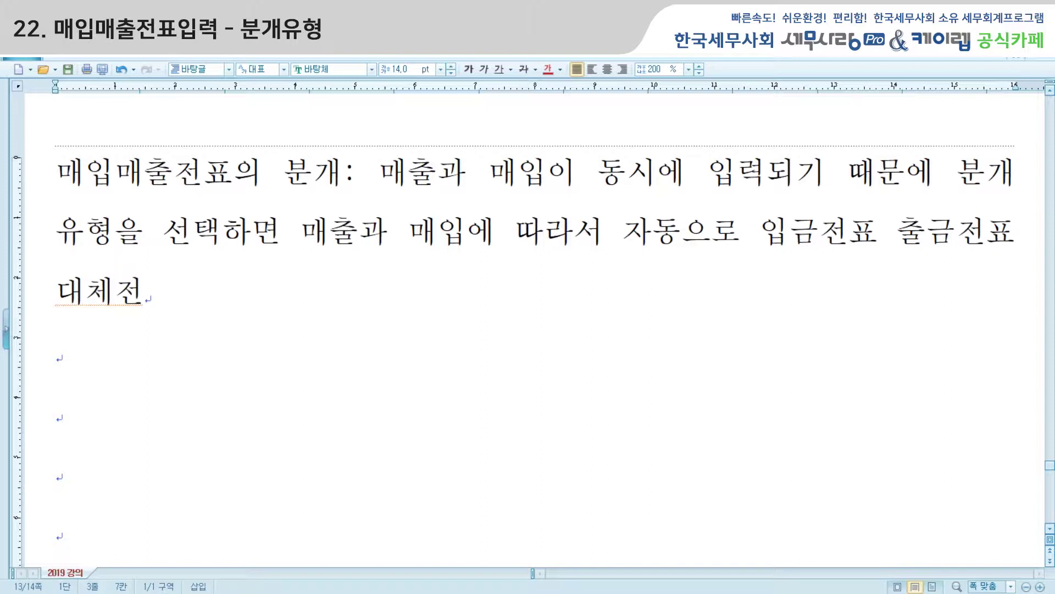
{"action": "type", "text": "표 중 "}
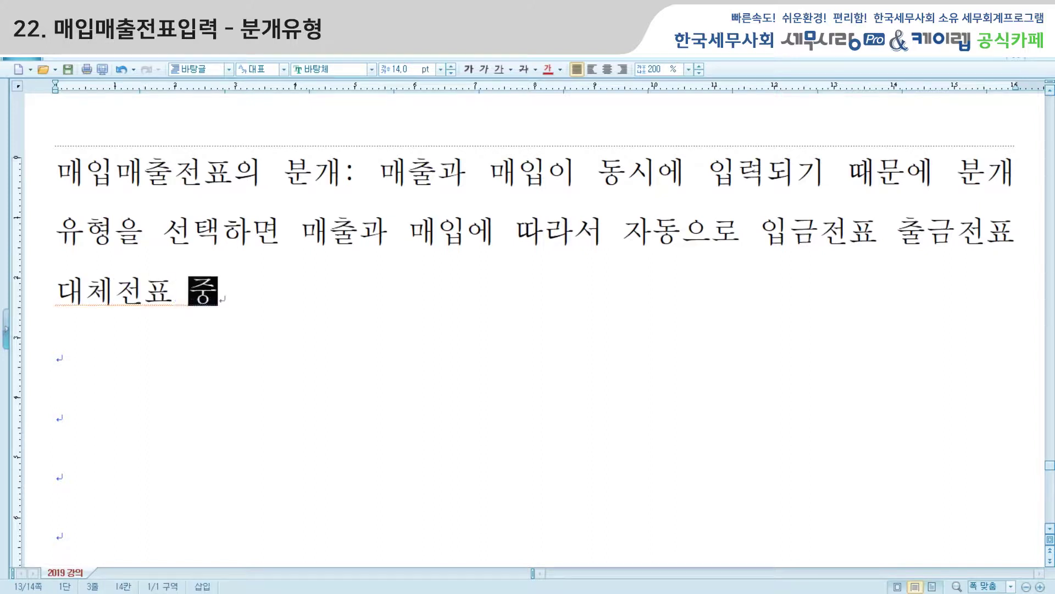
{"action": "type", "text": "매출 매입"}
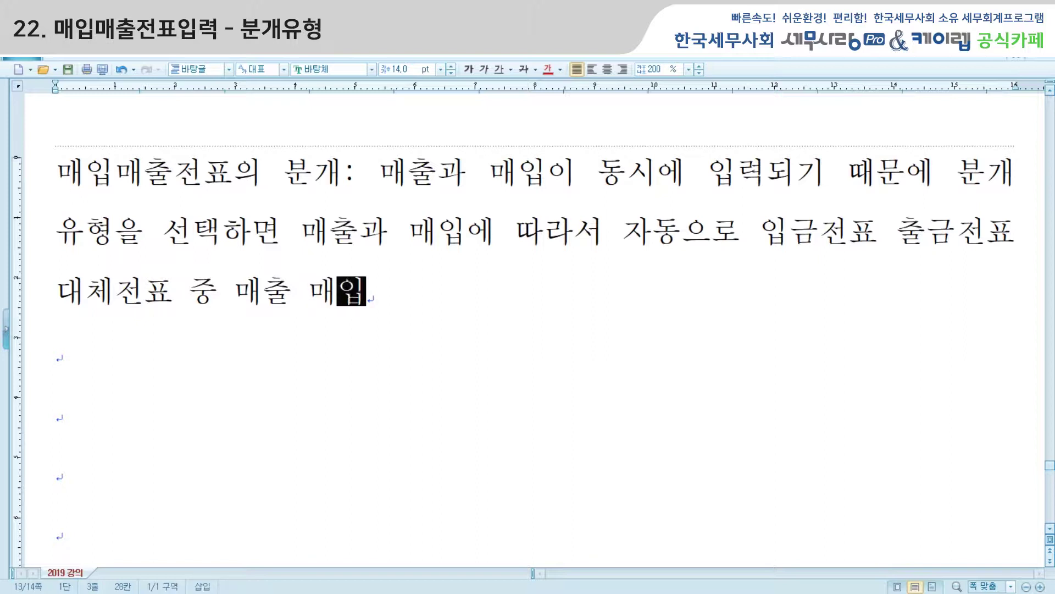
{"action": "type", "text": "ㅇ으로 분개"}
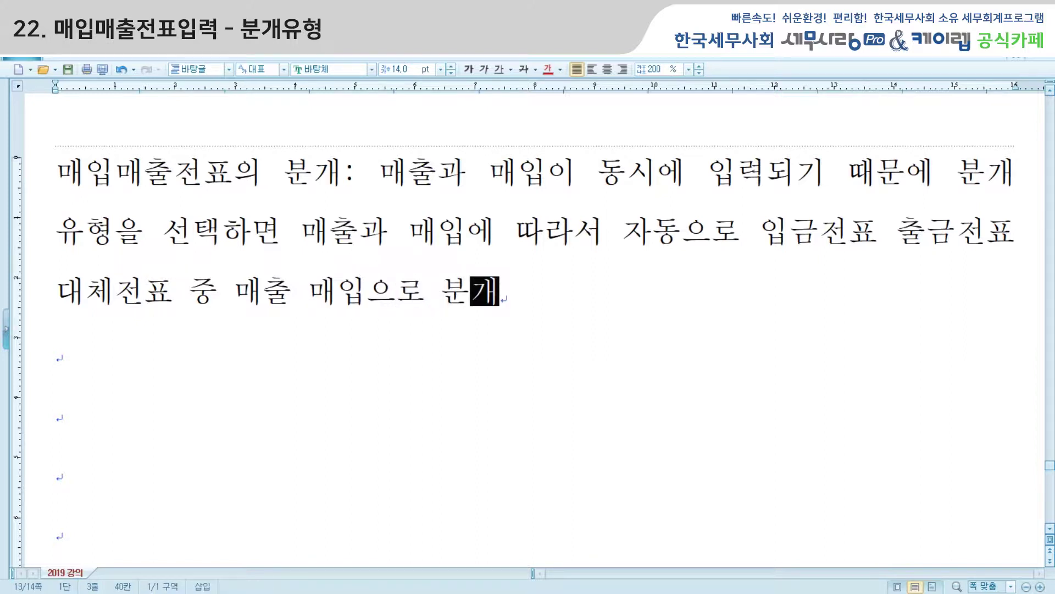
{"action": "type", "text": "이루어진다."}
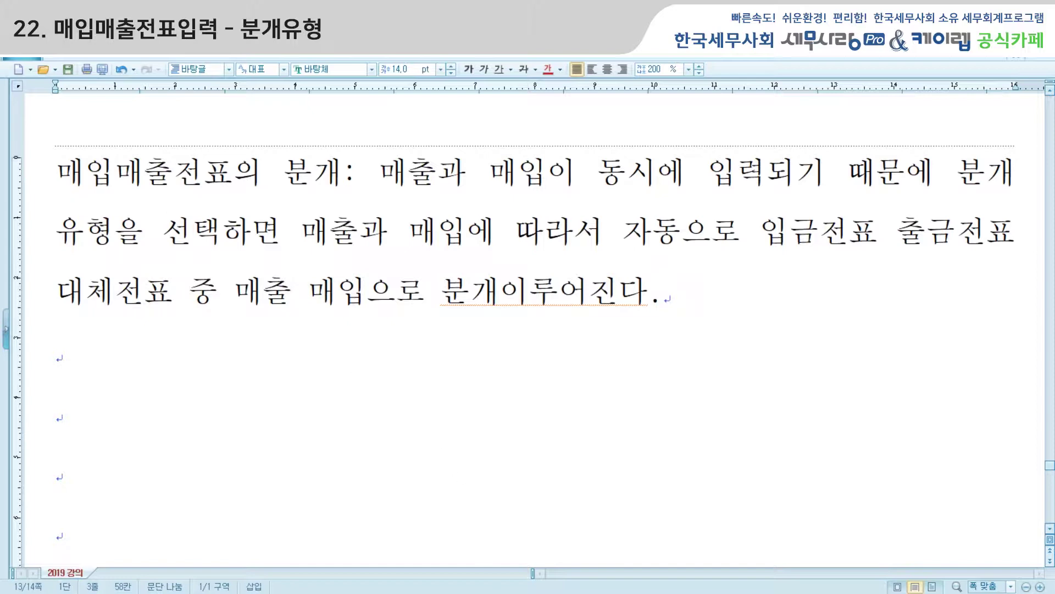
In 세무사랑 Pro, open 일반전표입력 for month 01 and view the 구분 options for the January 26 voucher 00005
{"action": "key", "text": "alt+Tab"}
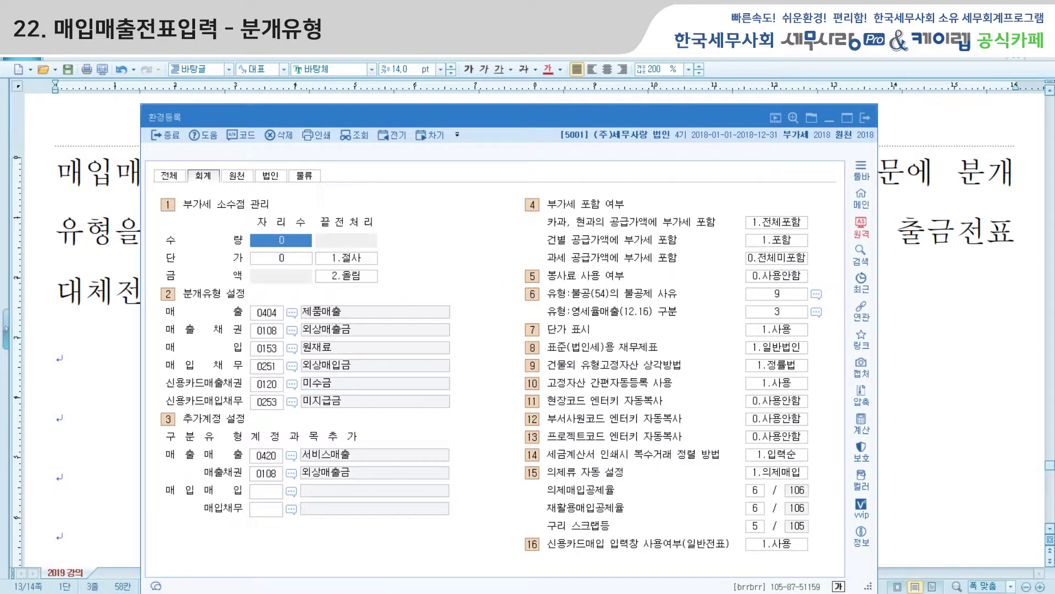
{"action": "key", "text": "alt+Tab"}
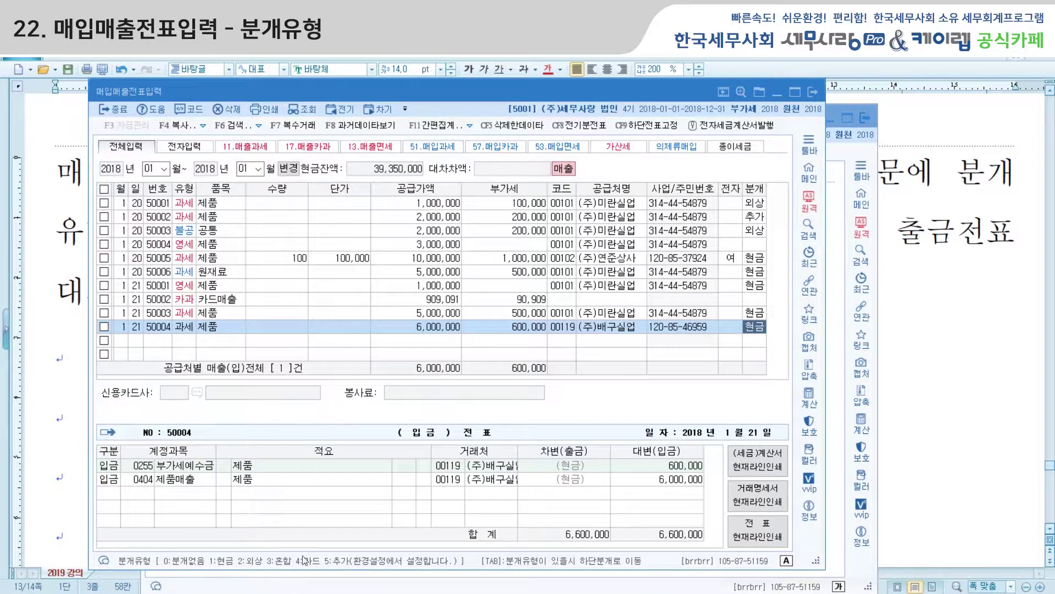
{"action": "left_click", "coordinate": [841, 166]}
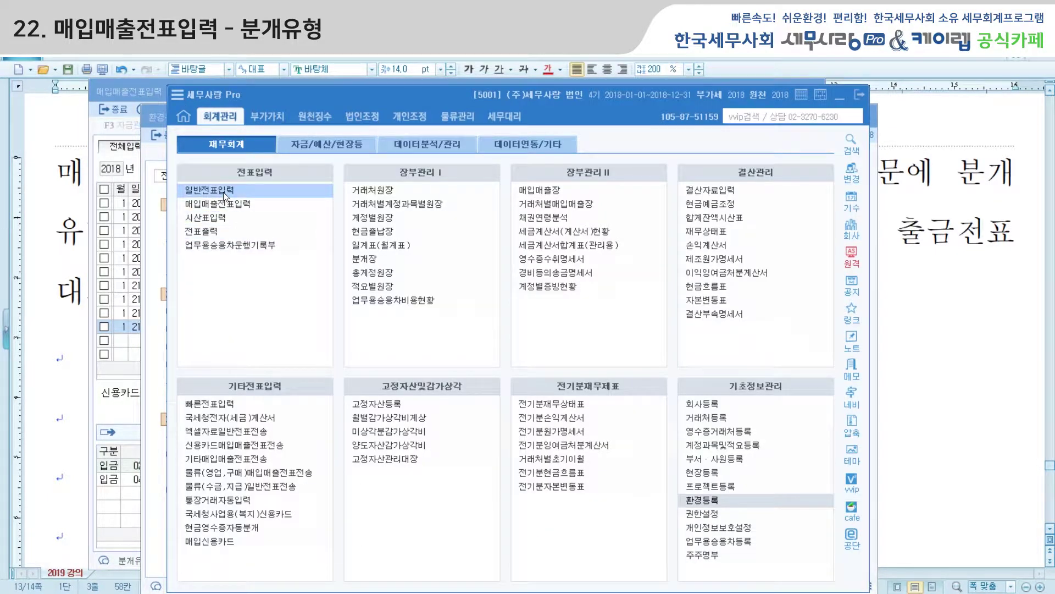
{"action": "left_click", "coordinate": [223, 193]}
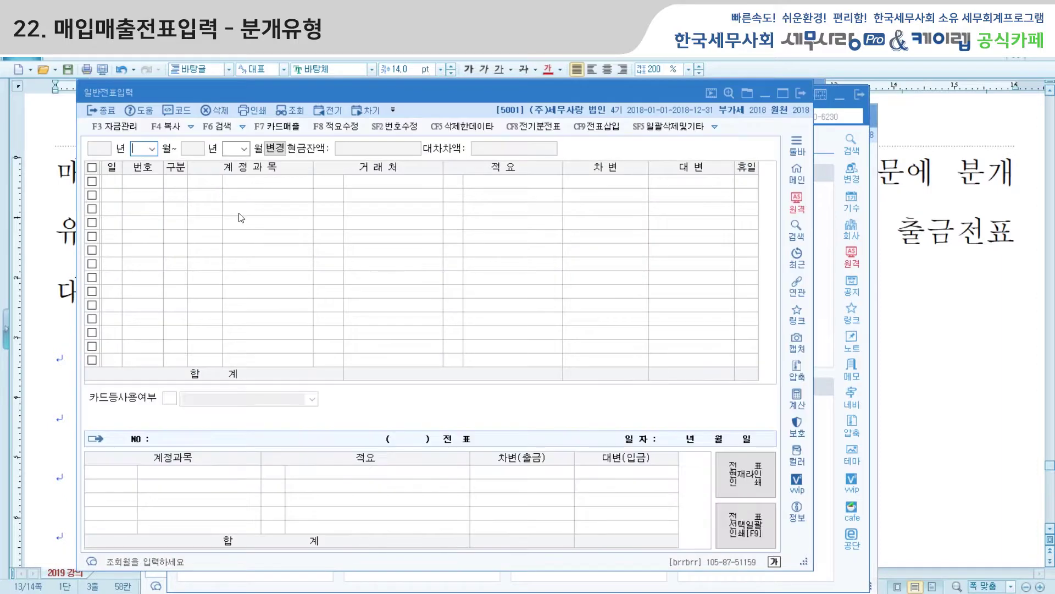
{"action": "type", "text": "01"}
{"action": "key", "text": "Return"}
{"action": "key", "text": "Return"}
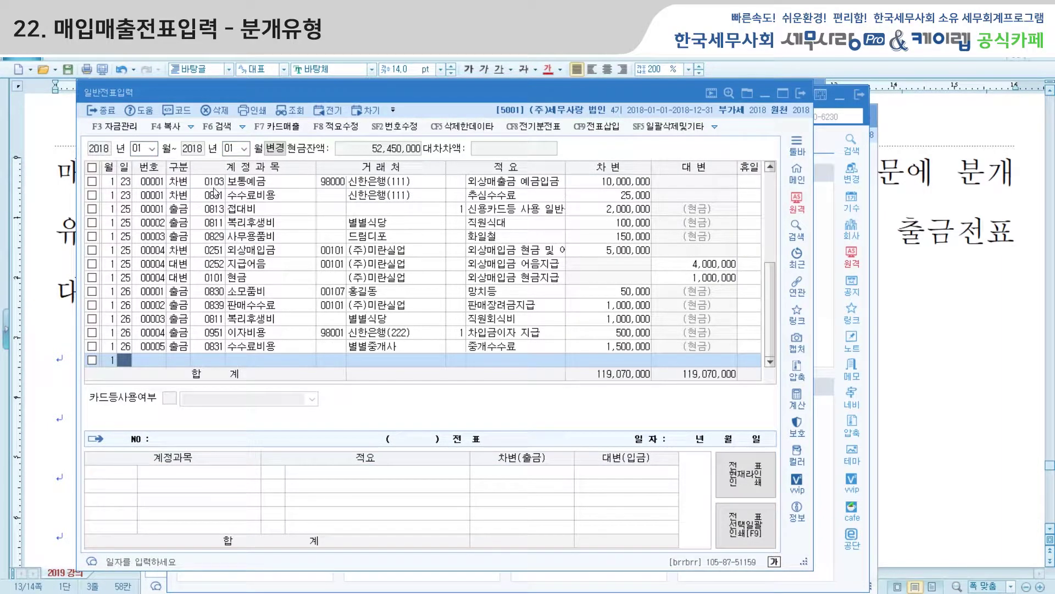
{"action": "left_click", "coordinate": [180, 346]}
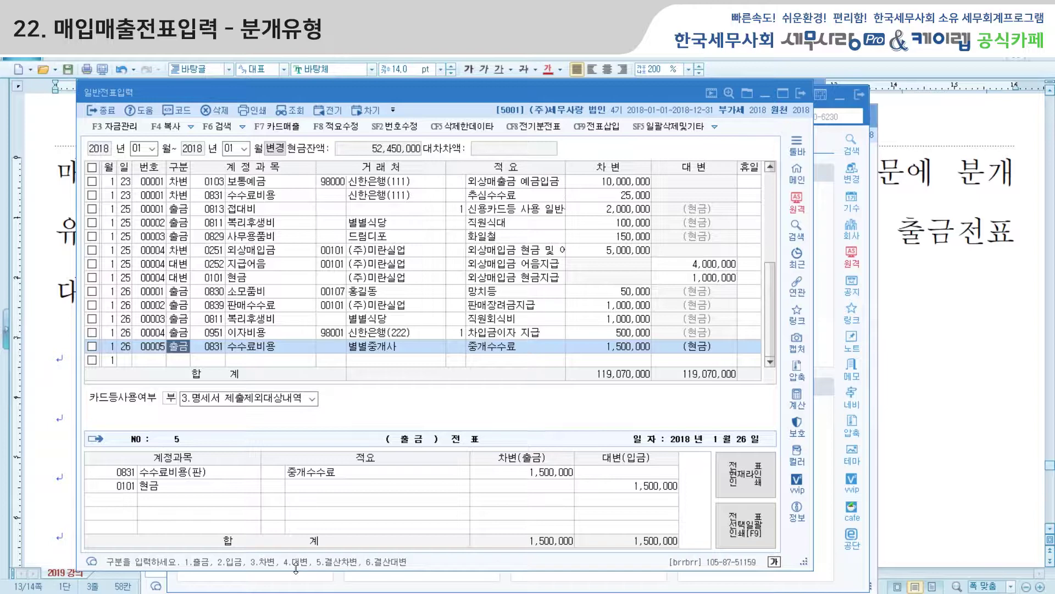
Return to 매입매출전표입력 and view the 부가세유형 list for the January 20 voucher 50001
{"action": "left_click", "coordinate": [832, 148]}
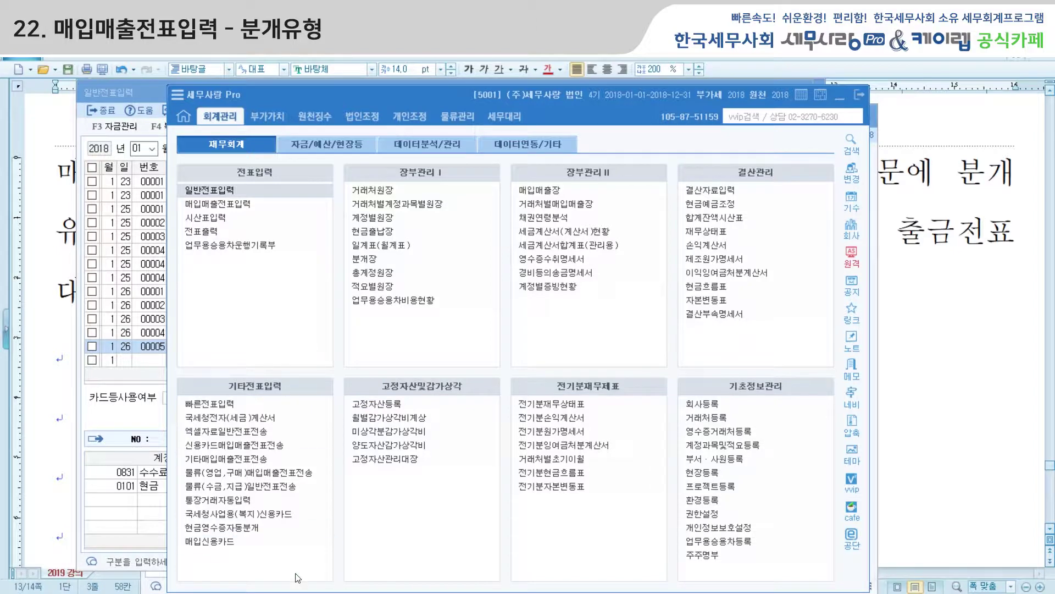
{"action": "left_click", "coordinate": [218, 203]}
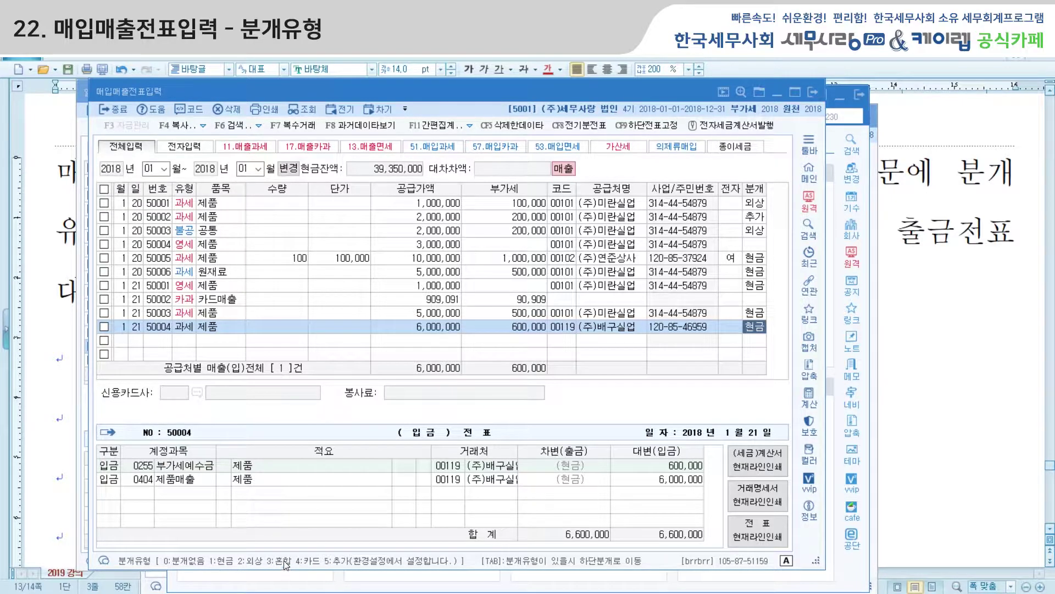
{"action": "left_click", "coordinate": [184, 205]}
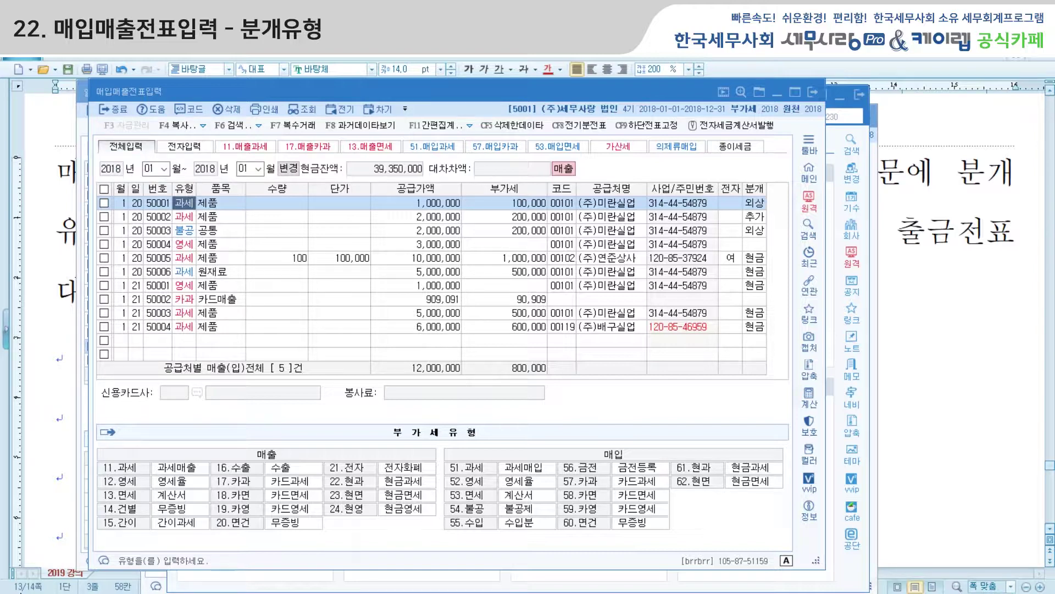
Back in the Hangul document, add the line "0.분개없음" below the paragraph and place the cursor on the following line
{"action": "left_click", "coordinate": [55, 364]}
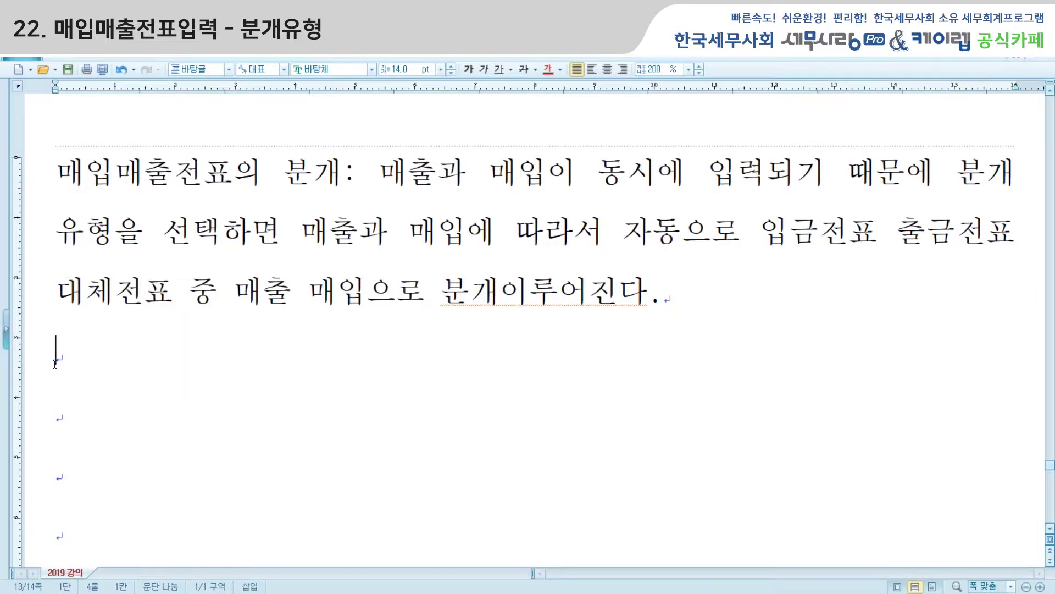
{"action": "left_click", "coordinate": [92, 400]}
{"action": "type", "text": "1."}
{"action": "key", "text": "BackSpace"}
{"action": "key", "text": "BackSpace"}
{"action": "key", "text": "BackSpace"}
{"action": "type", "text": "0.분"}
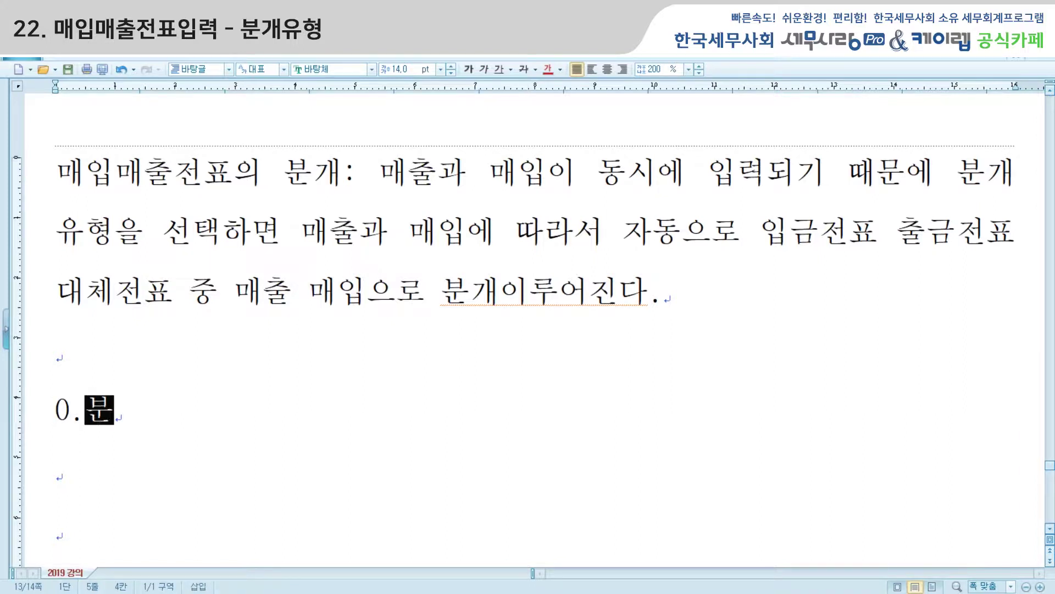
{"action": "type", "text": "개업없음"}
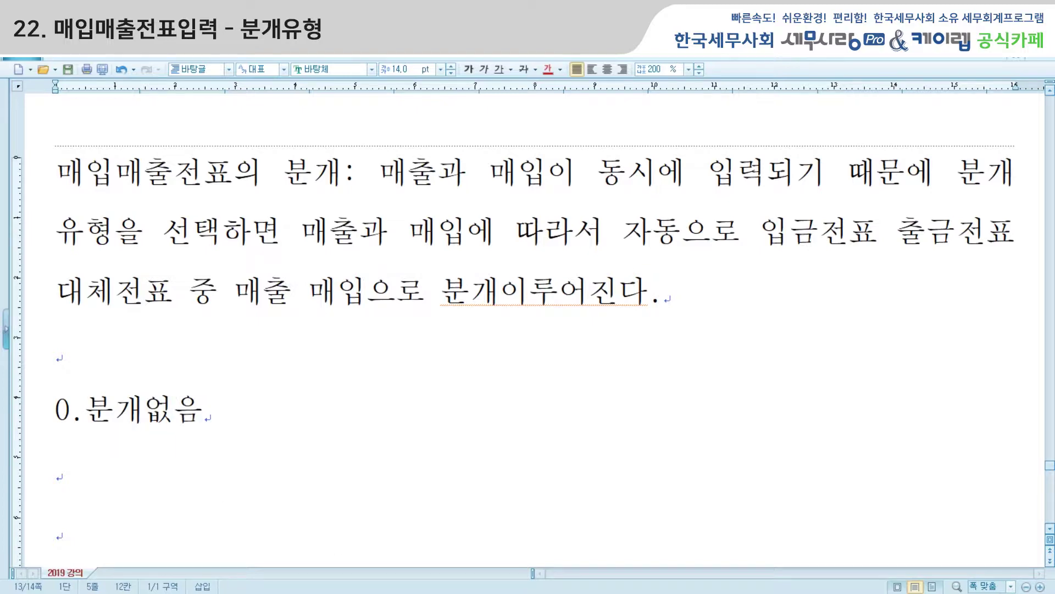
{"action": "key", "text": "alt+Tab"}
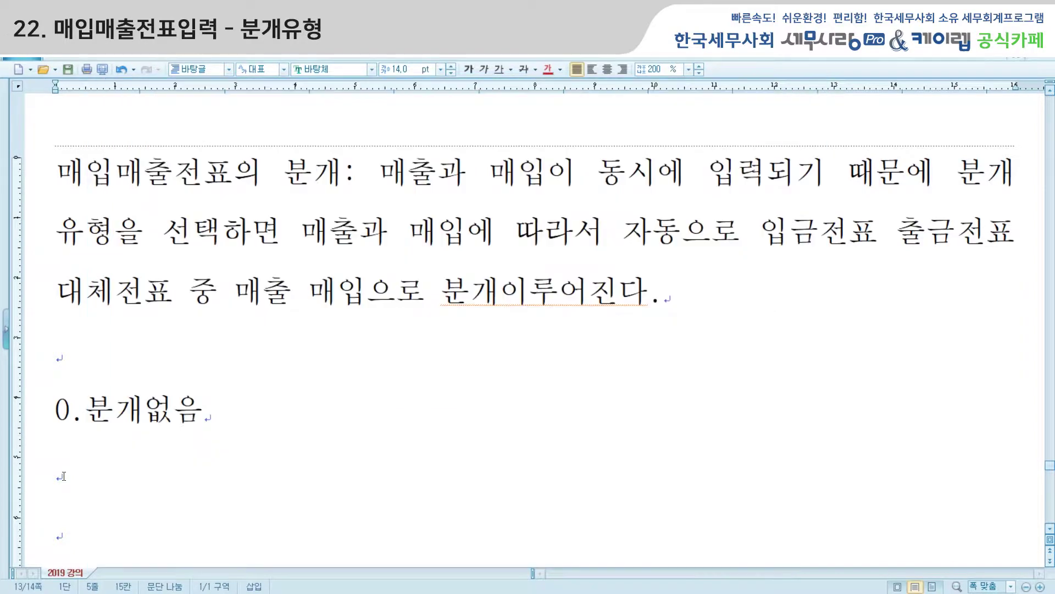
{"action": "left_click", "coordinate": [73, 475]}
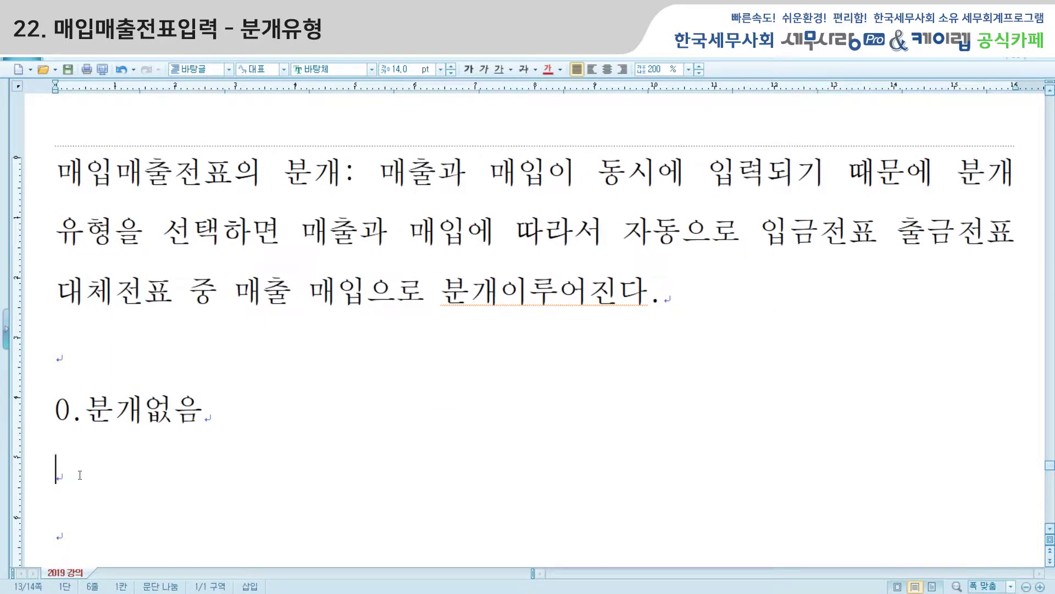
Write the line "1.현금: 출금전표와 입금전표를 의미한다." below "0.분개없음"
{"action": "type", "text": "1.ㅎ"}
{"action": "type", "text": "현금"}
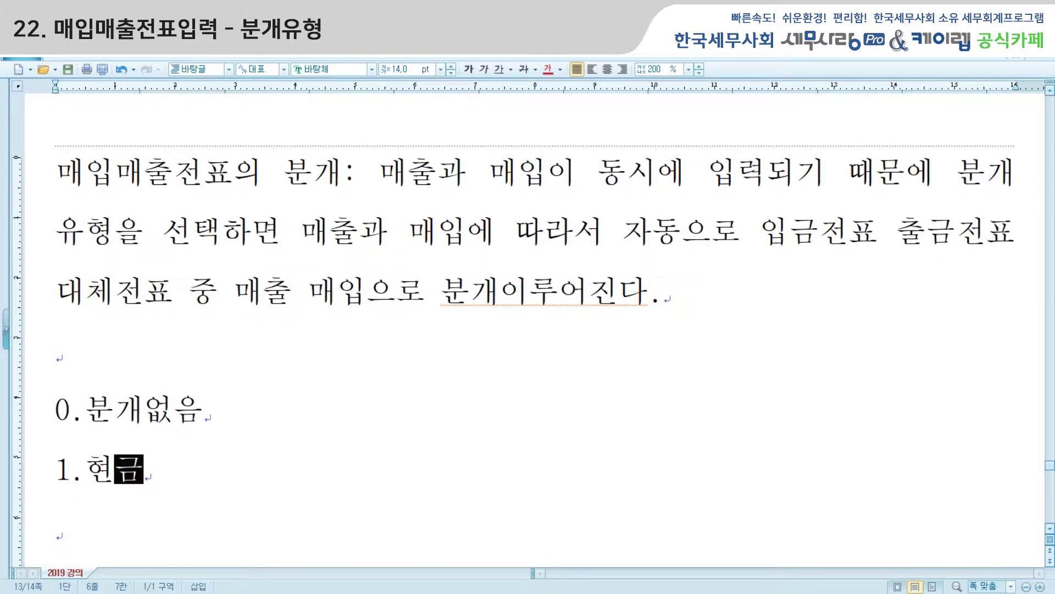
{"action": "type", "text": ": "}
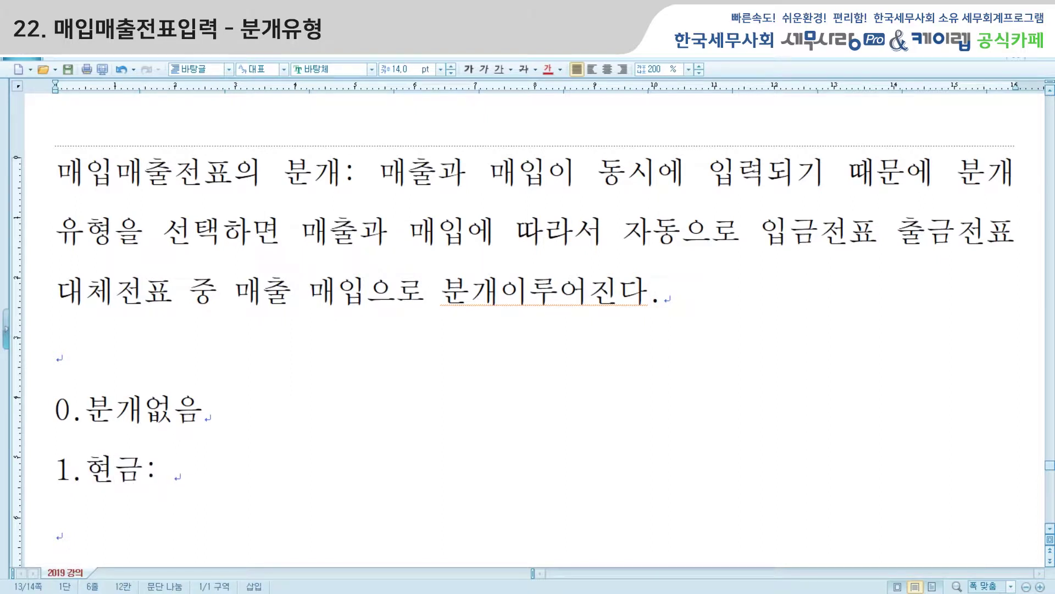
{"action": "type", "text": "출금전"}
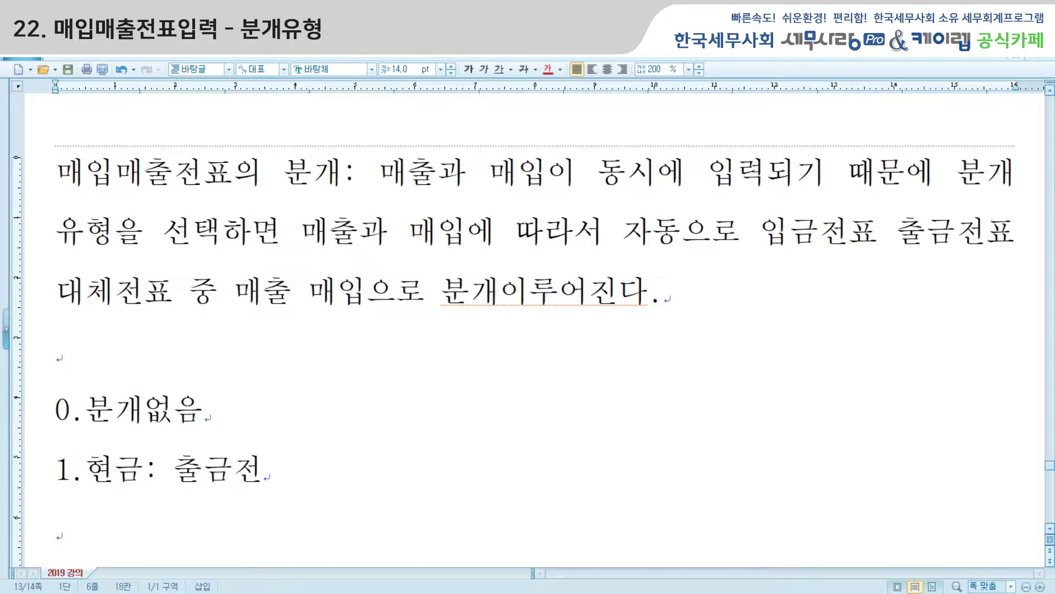
{"action": "type", "text": "표와 입금저"}
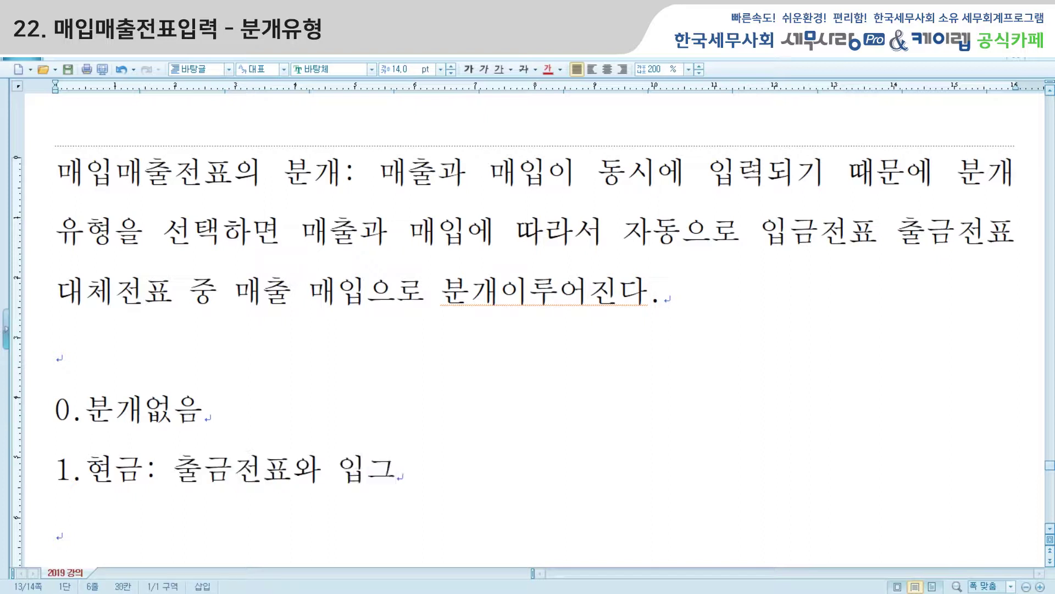
{"action": "type", "text": "전표를 으"}
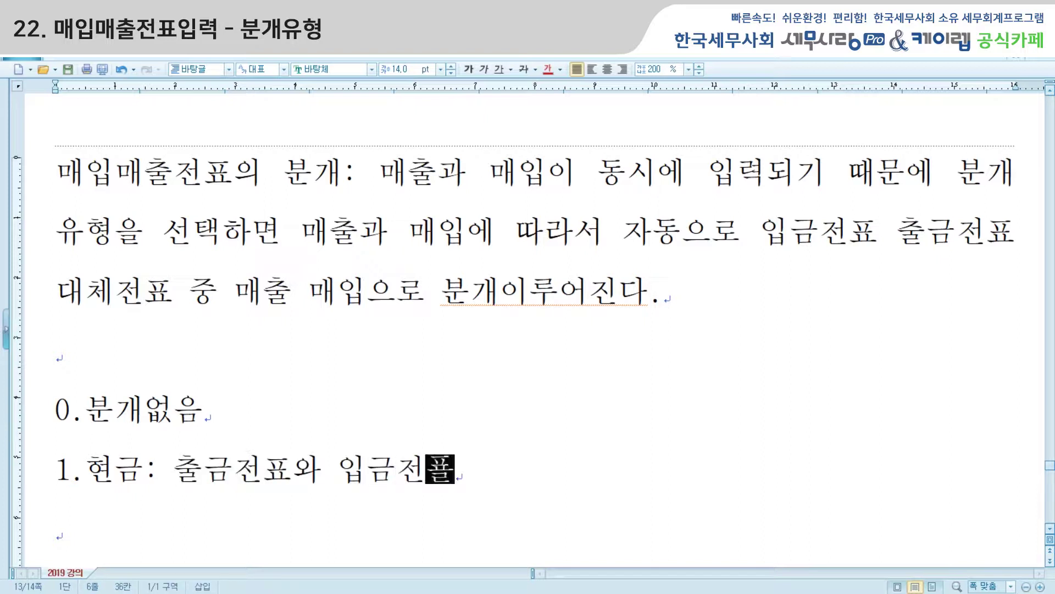
{"action": "type", "text": "의미한다."}
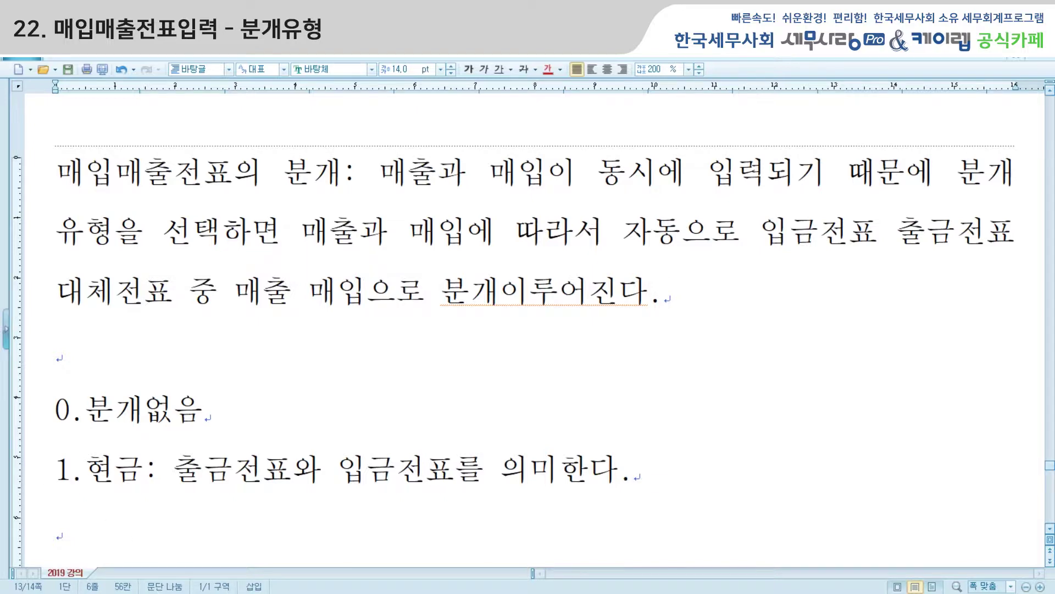
Switch to 매입매출전표입력 in 세무사랑 Pro and start a day-21 sales voucher with type 11 과세, item 제품 and 공급가액 500,000
{"action": "key", "text": "alt+Tab"}
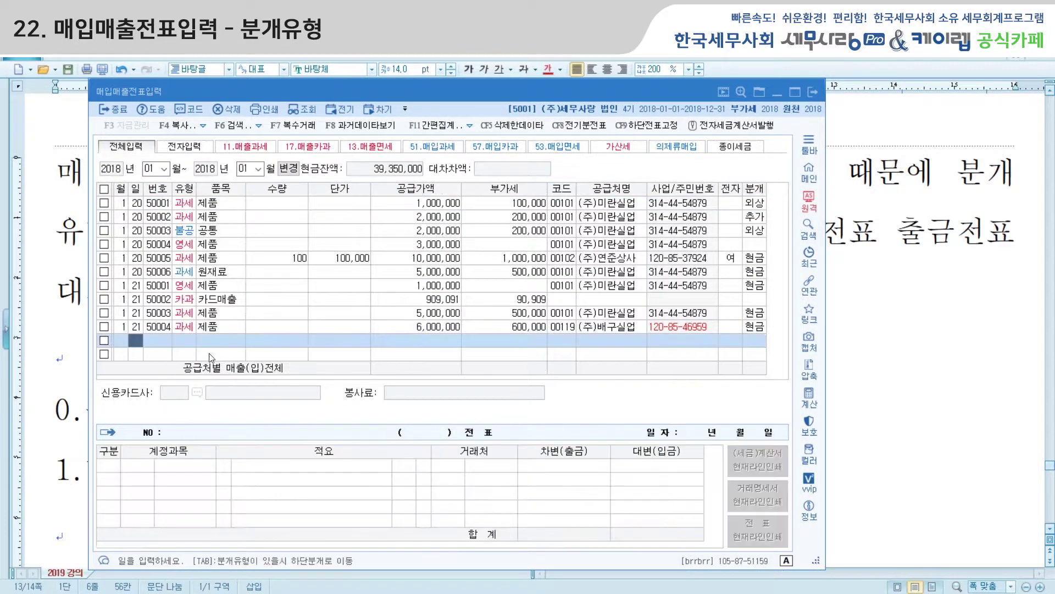
{"action": "type", "text": "21"}
{"action": "key", "text": "Return"}
{"action": "type", "text": "11"}
{"action": "key", "text": "Return"}
{"action": "key", "text": "Return"}
{"action": "key", "text": "Return"}
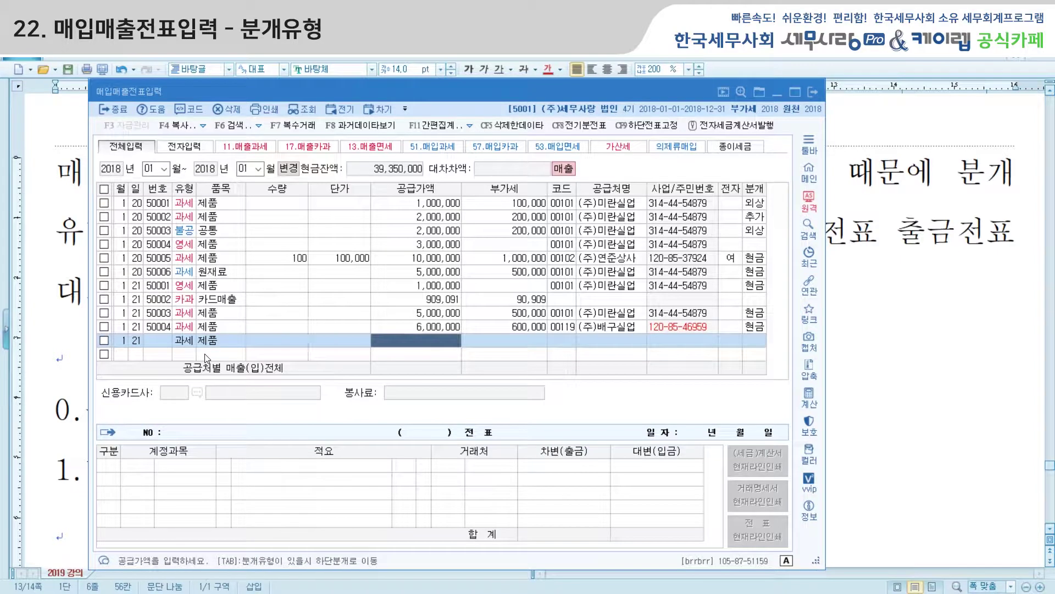
{"action": "type", "text": "500,000"}
{"action": "key", "text": "Return"}
{"action": "key", "text": "Return"}
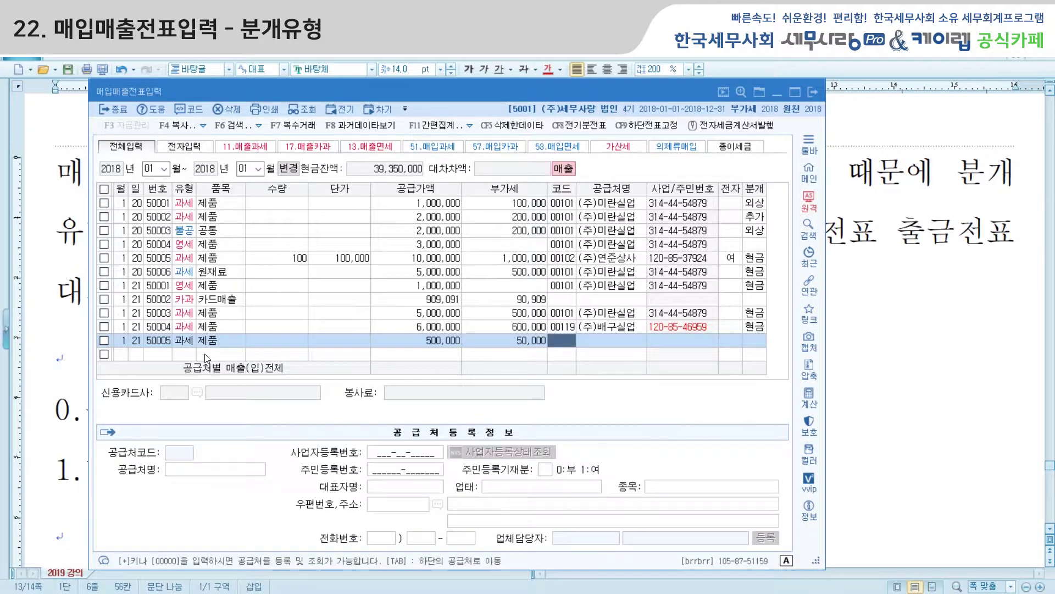
Assign (주)배구실업 as the 공급처, set the 분개유형 to 1 현금, and accept the sales voucher's journal lines
{"action": "type", "text": "00119"}
{"action": "key", "text": "Return"}
{"action": "key", "text": "Return"}
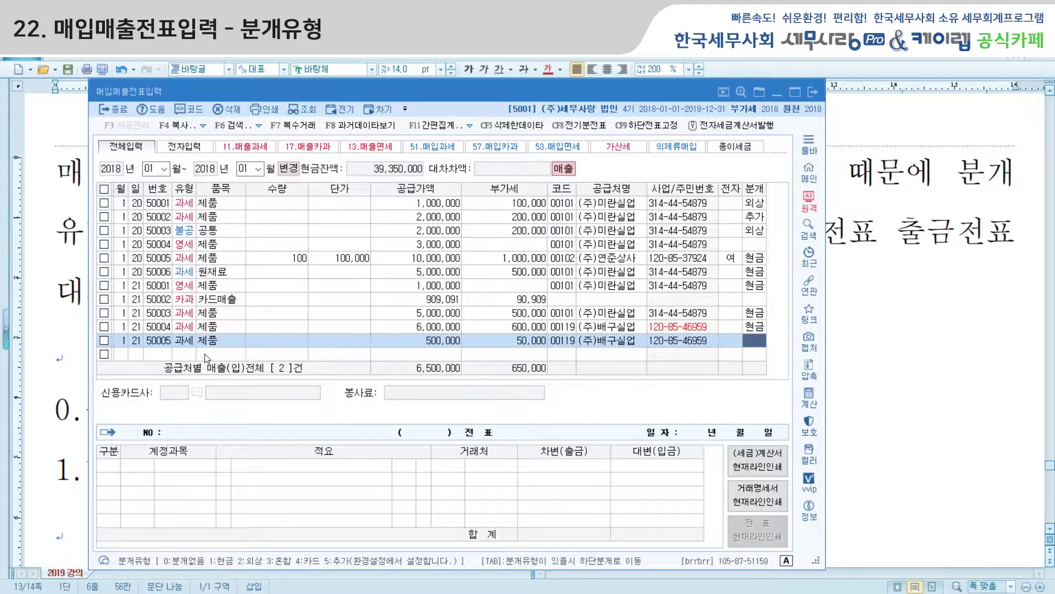
{"action": "type", "text": "1"}
{"action": "key", "text": "Return"}
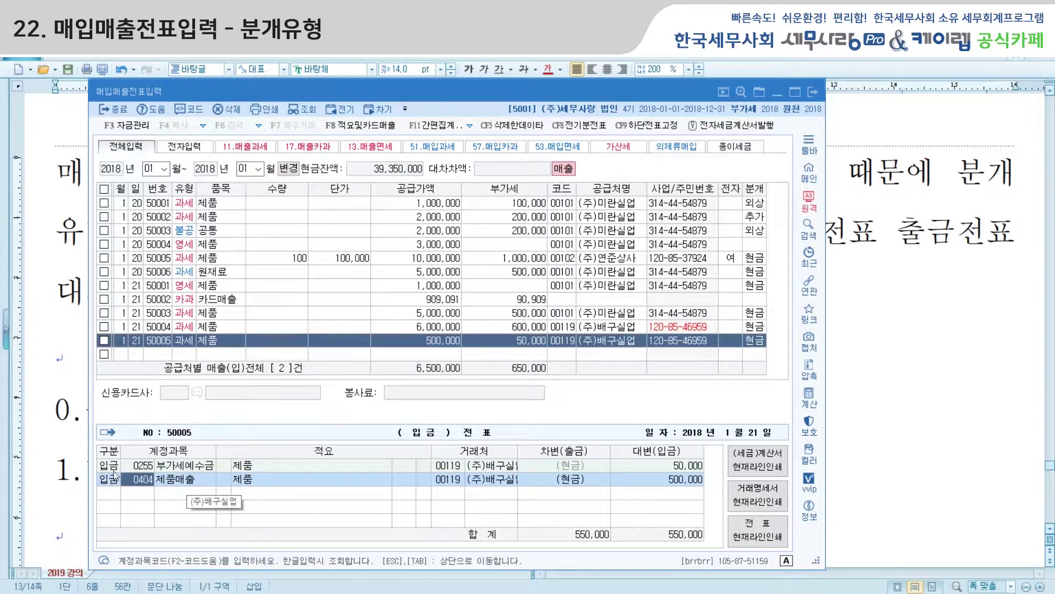
{"action": "key", "text": "Return"}
{"action": "key", "text": "Return"}
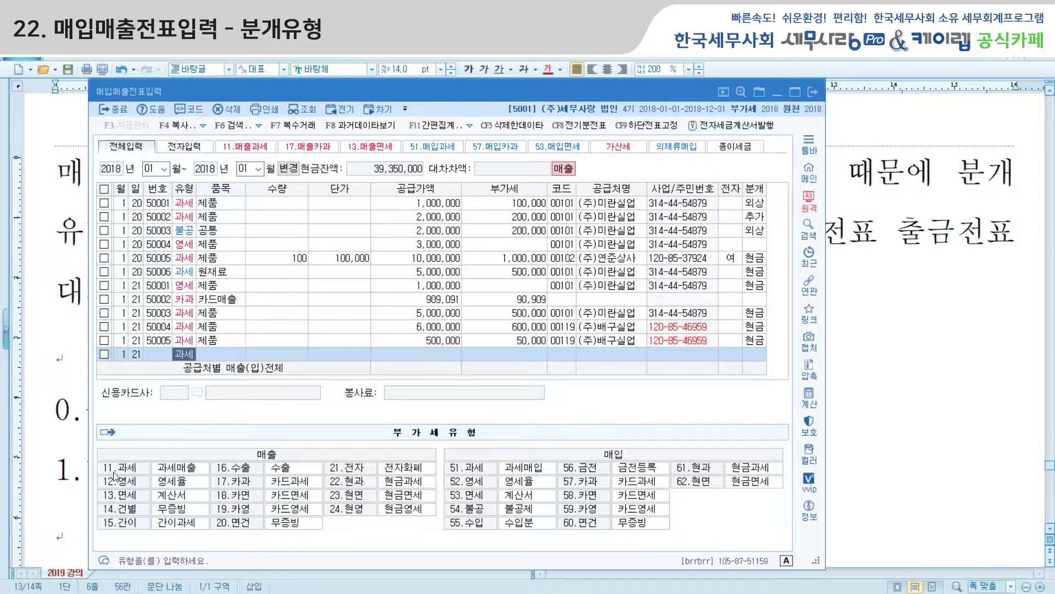
Start a day-21 purchase voucher on the following row with type 51 과세 and item 원재료
{"action": "key", "text": "Return"}
{"action": "key", "text": "Return"}
{"action": "key", "text": "Return"}
{"action": "key", "text": "Return"}
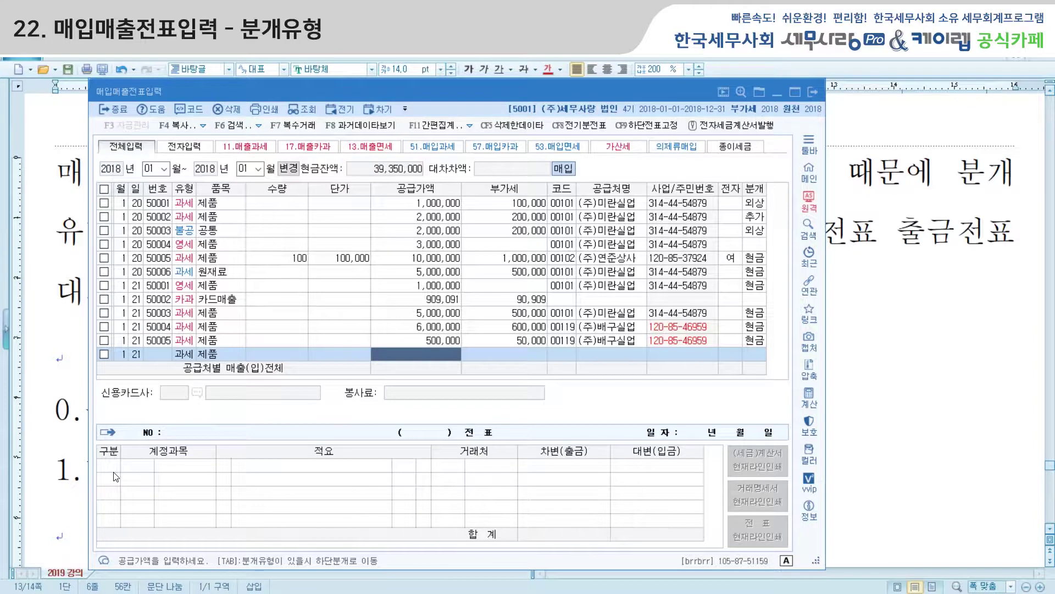
{"action": "key", "text": "shift+Tab"}
{"action": "key", "text": "shift+Tab"}
{"action": "key", "text": "shift+Tab"}
{"action": "type", "text": "원재료"}
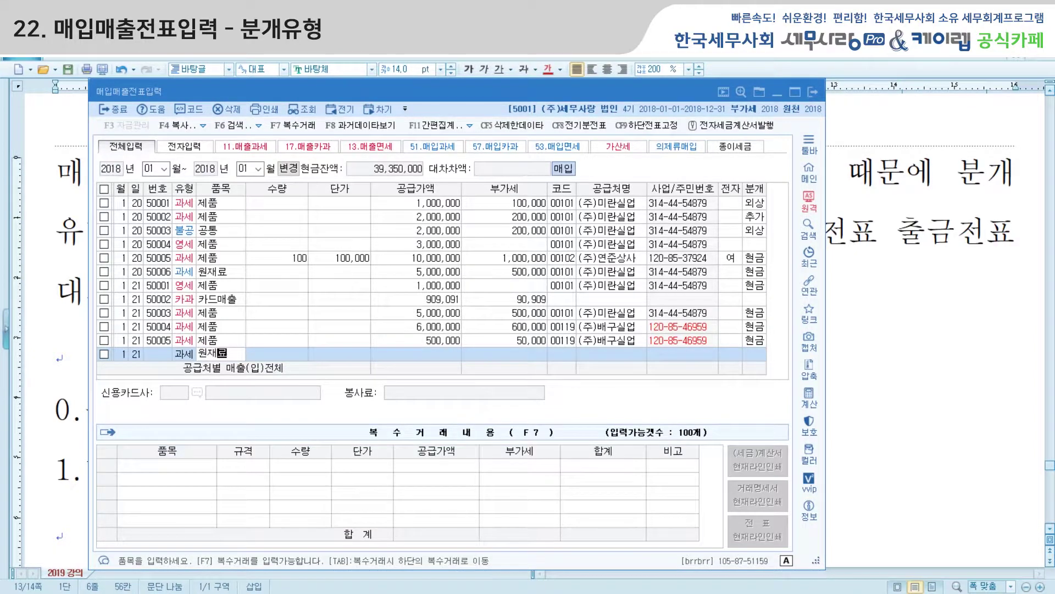
{"action": "key", "text": "Return"}
{"action": "key", "text": "Return"}
{"action": "key", "text": "Return"}
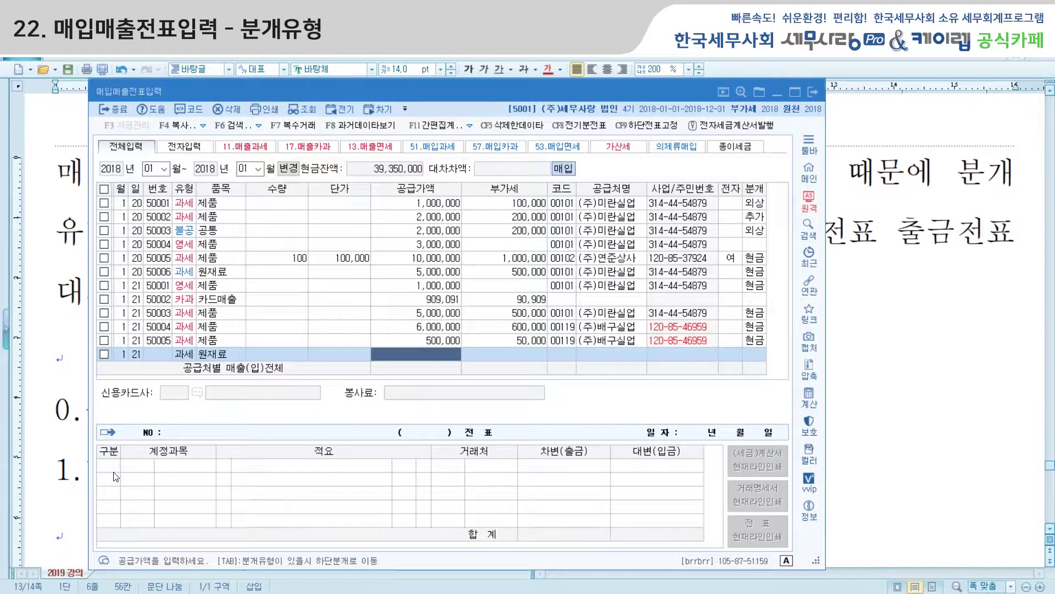
Complete the 원재료 purchase with 공급가액 100,000, 공급처 (주)배구실업 and 분개유형 1 현금, and return to the day-21 제품 voucher 50005
{"action": "type", "text": "100"}
{"action": "key", "text": "Return"}
{"action": "key", "text": "Return"}
{"action": "key", "text": "Return"}
{"action": "key", "text": "Return"}
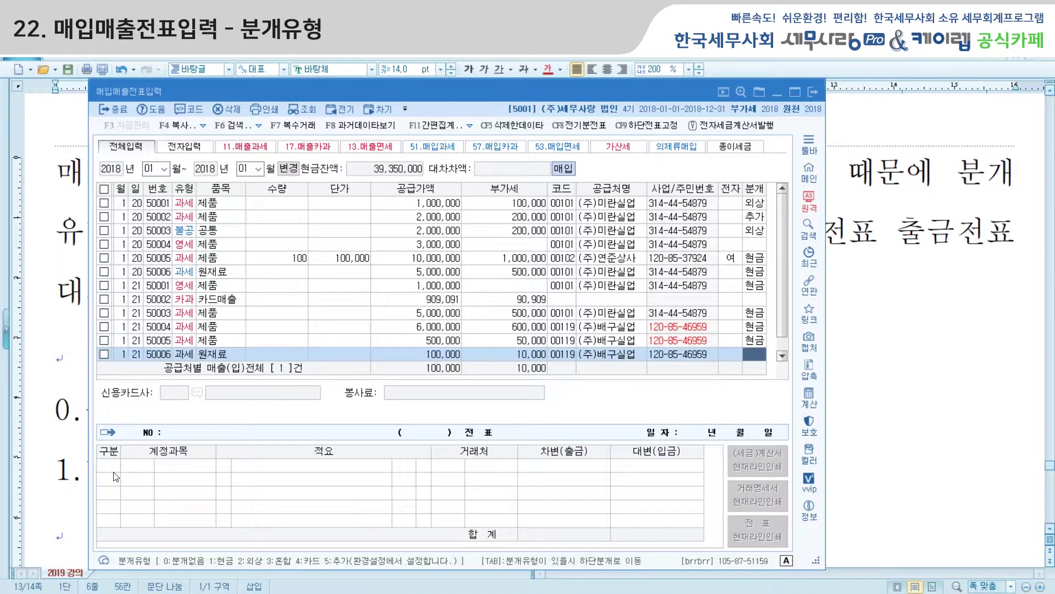
{"action": "type", "text": "1"}
{"action": "key", "text": "Return"}
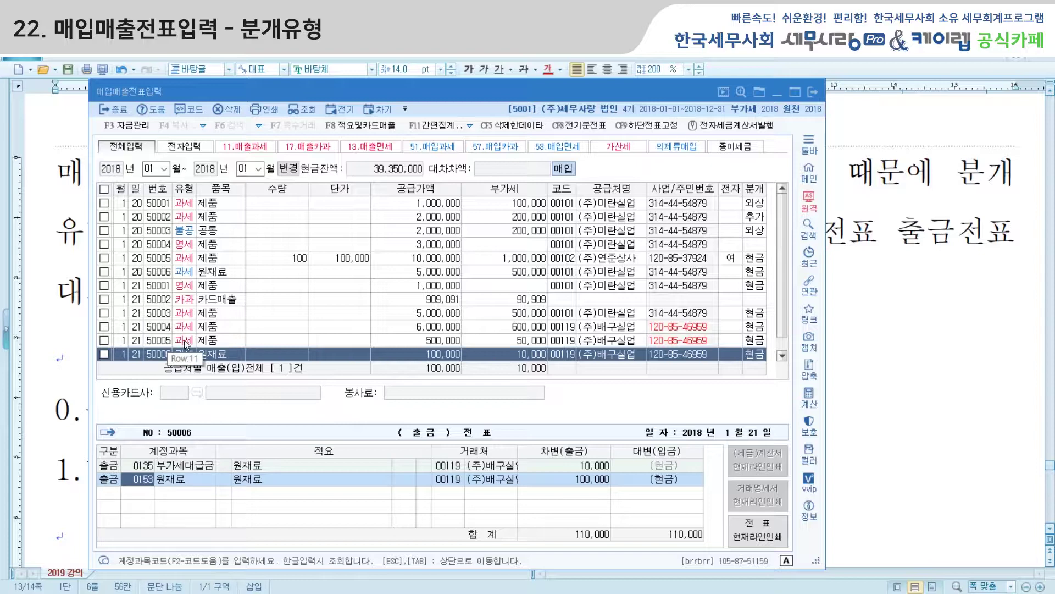
{"action": "left_click", "coordinate": [184, 354]}
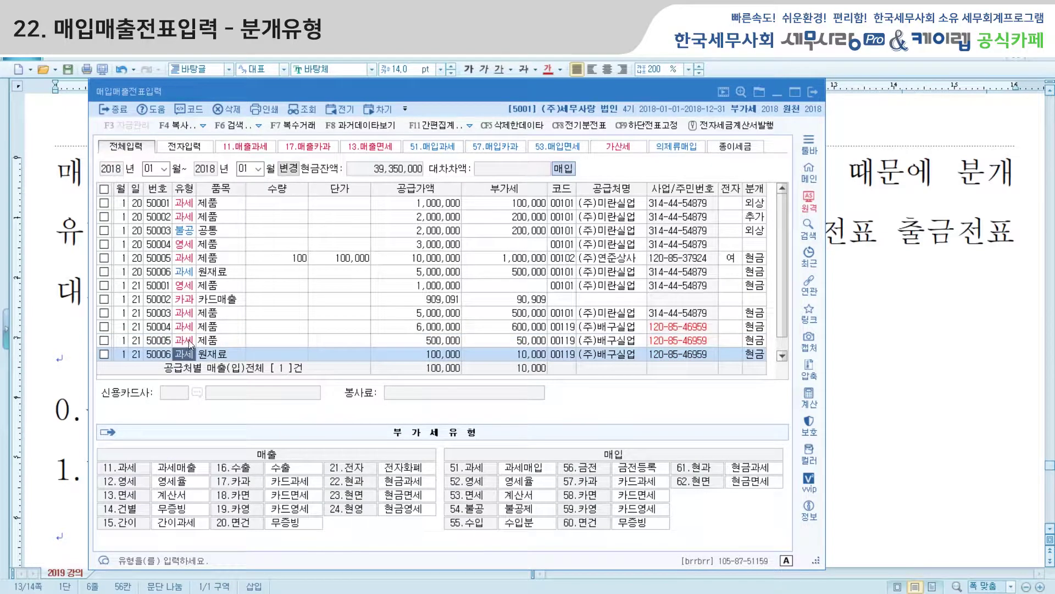
{"action": "left_click", "coordinate": [120, 341]}
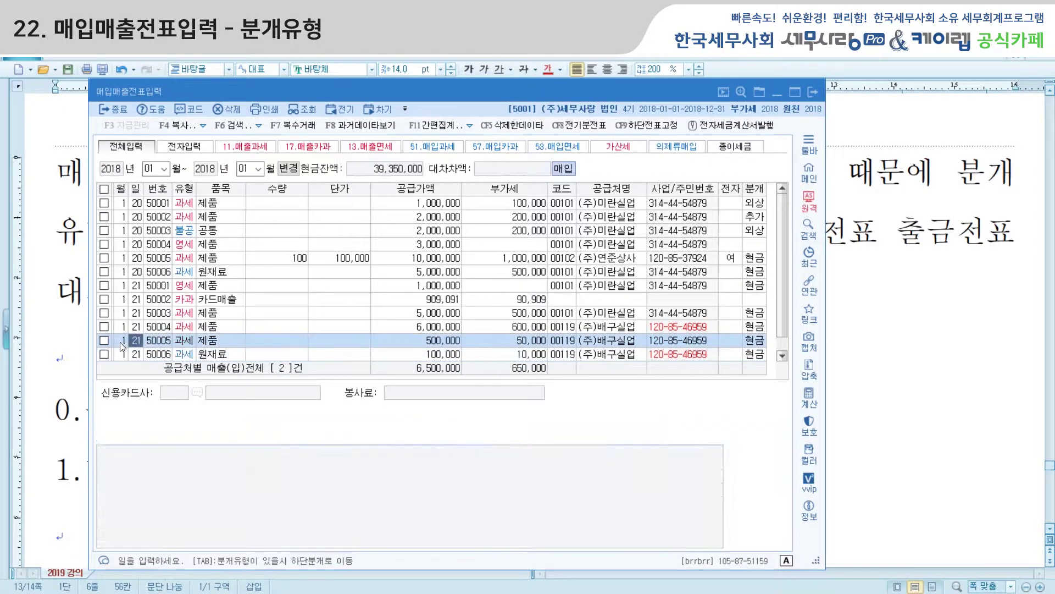
In the Hangul document, add the line "2.외상: 대체전표를 의미한다. 상대방계정과목이 외상매입금 또는 외상매출금인 경우를 말한다."
{"action": "left_click", "coordinate": [59, 514]}
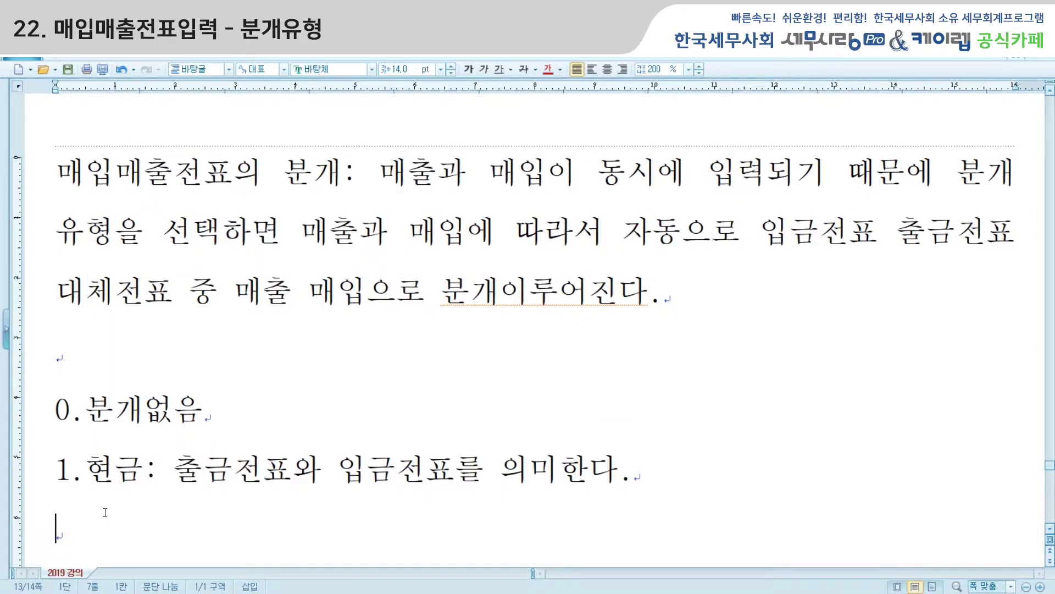
{"action": "type", "text": "2.외상: 대체전표를 의미한다. 상대방계"}
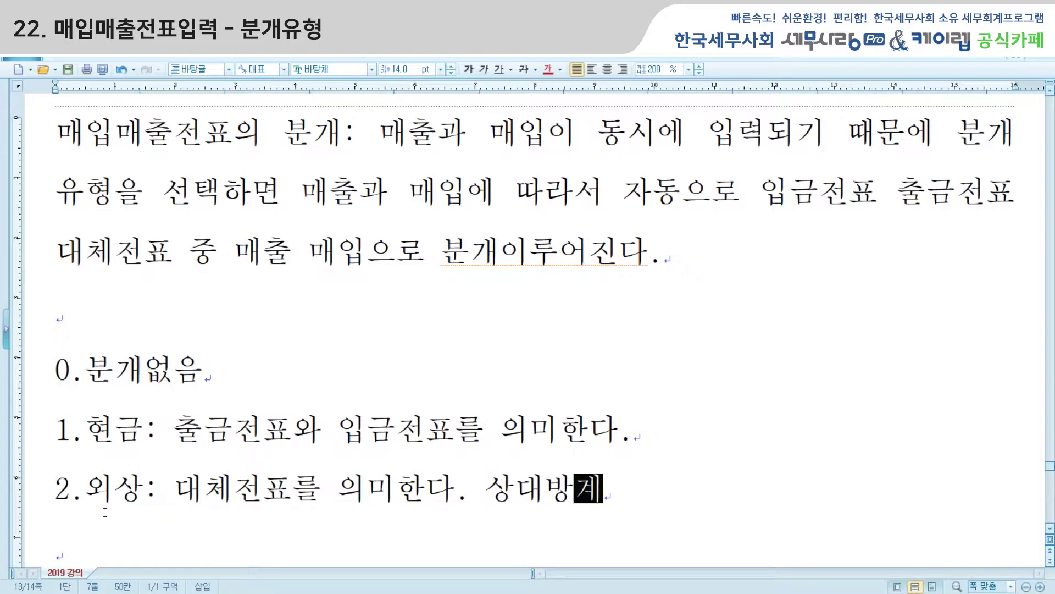
{"action": "type", "text": "정과목"}
{"action": "type", "text": "이 외상ㅁ"}
{"action": "type", "text": "매입금 ㄸ"}
{"action": "type", "text": "또는 외상"}
{"action": "type", "text": "매출금이"}
{"action": "type", "text": "인 경우를 마"}
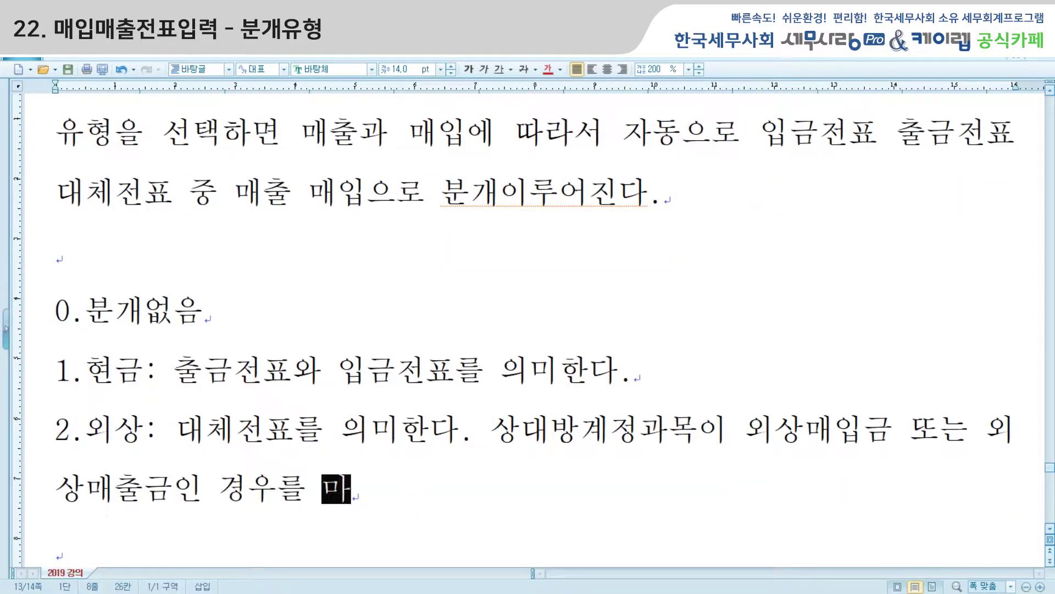
{"action": "type", "text": "ㄹ한다."}
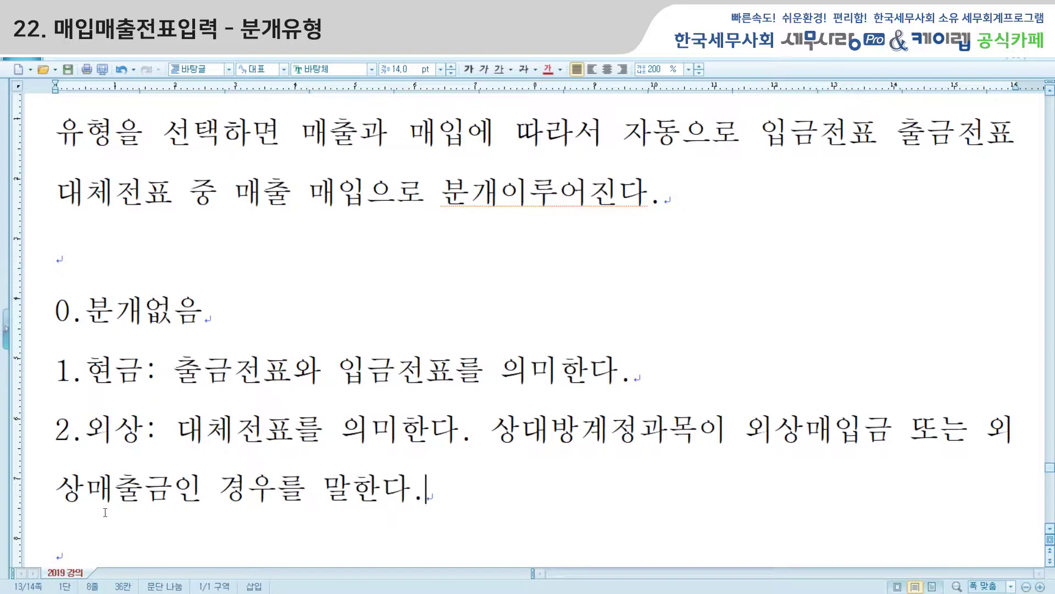
{"action": "left_click_drag", "start_coordinate": [743, 436], "coordinate": [181, 516]}
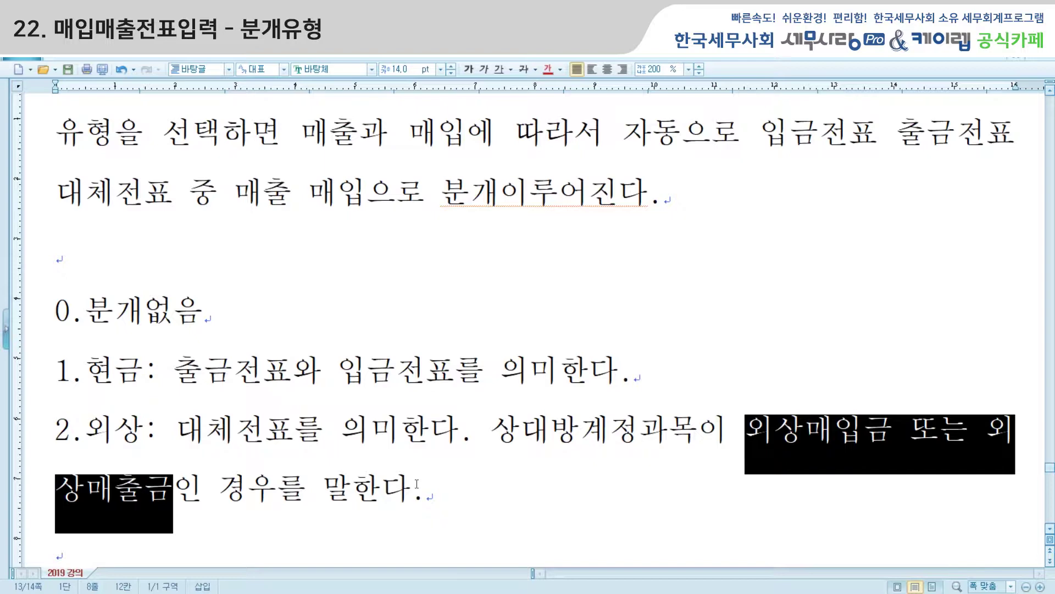
{"action": "left_click", "coordinate": [478, 478]}
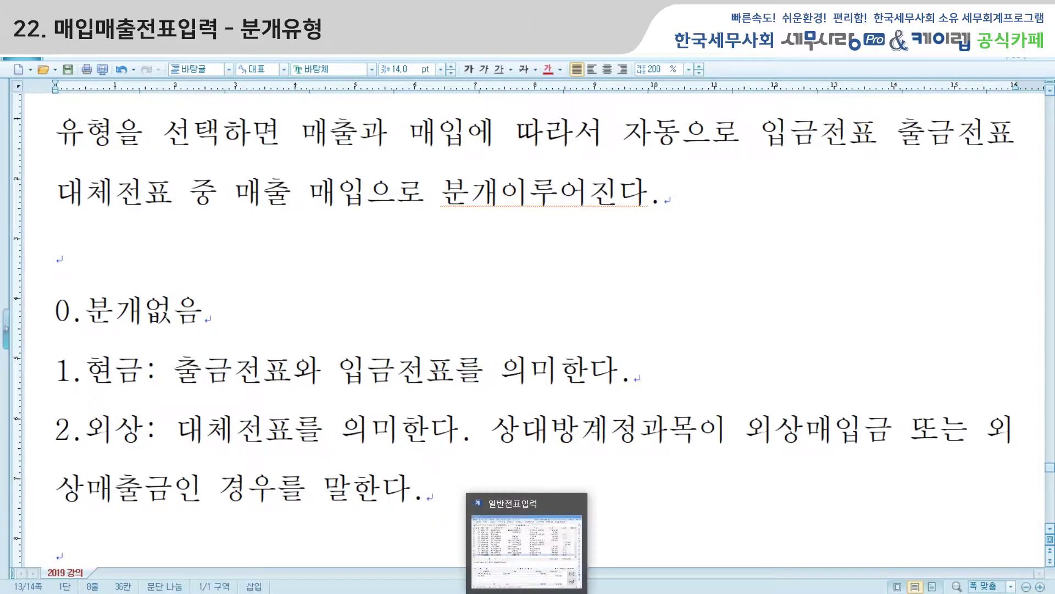
Back in 매입매출전표입력, change the 분개유형 of the January 21 제품 sales voucher 50005 to 2 외상
{"action": "left_click", "coordinate": [484, 536]}
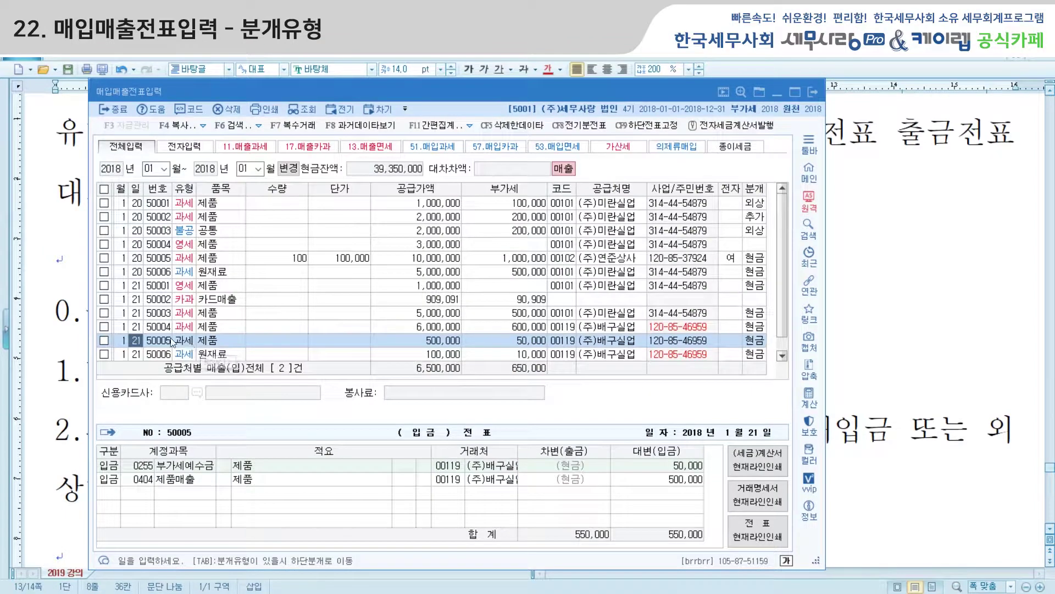
{"action": "left_click", "coordinate": [755, 341]}
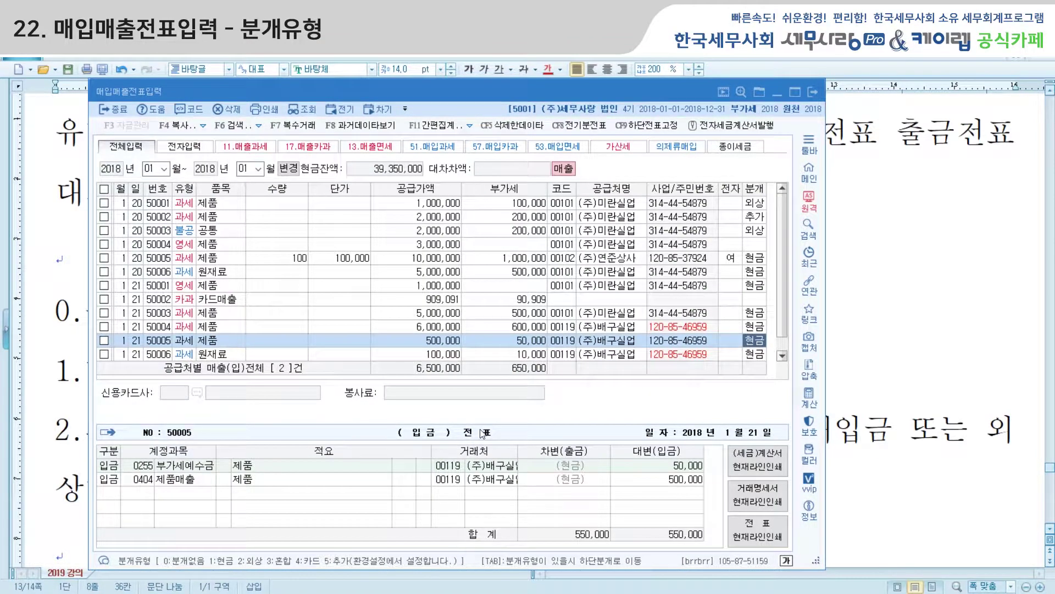
{"action": "type", "text": "2"}
{"action": "key", "text": "Return"}
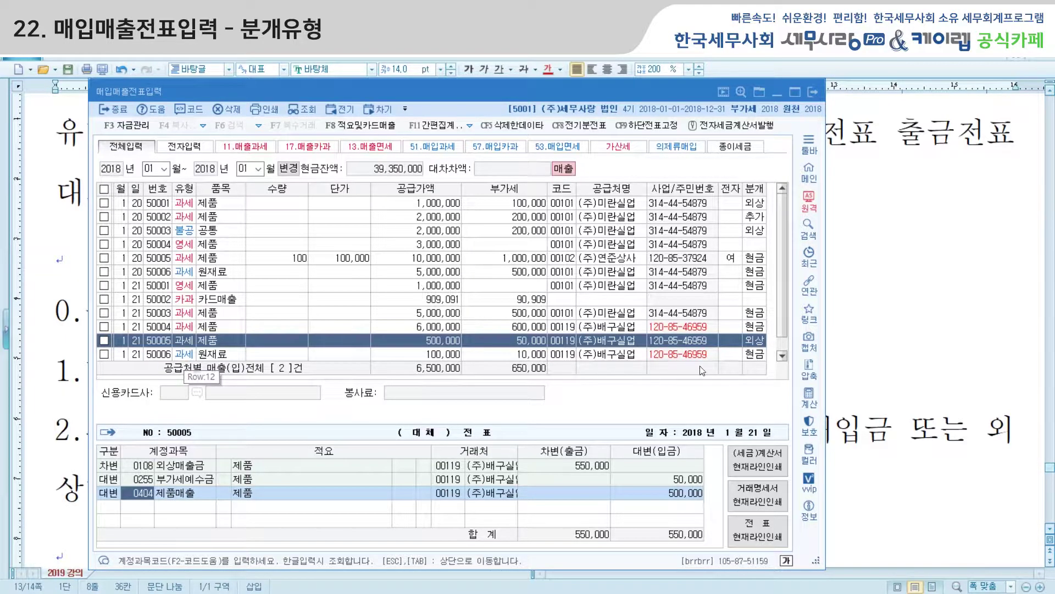
{"action": "left_click", "coordinate": [754, 342]}
Change the 분개유형 of the January 21 원재료 purchase voucher 50006 to 2 외상 and return to its voucher row
{"action": "left_click", "coordinate": [754, 354]}
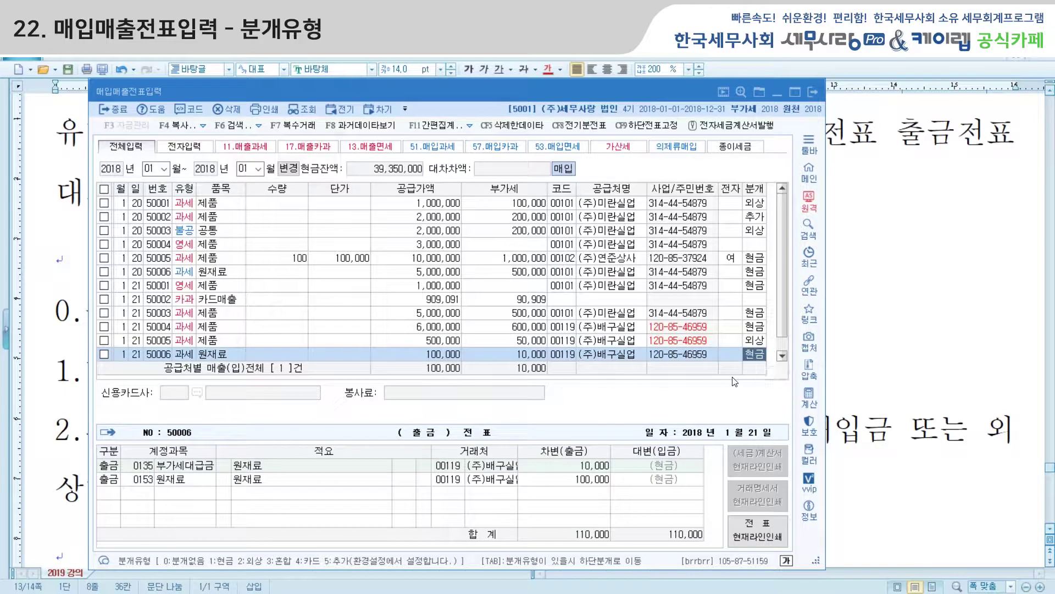
{"action": "type", "text": "2"}
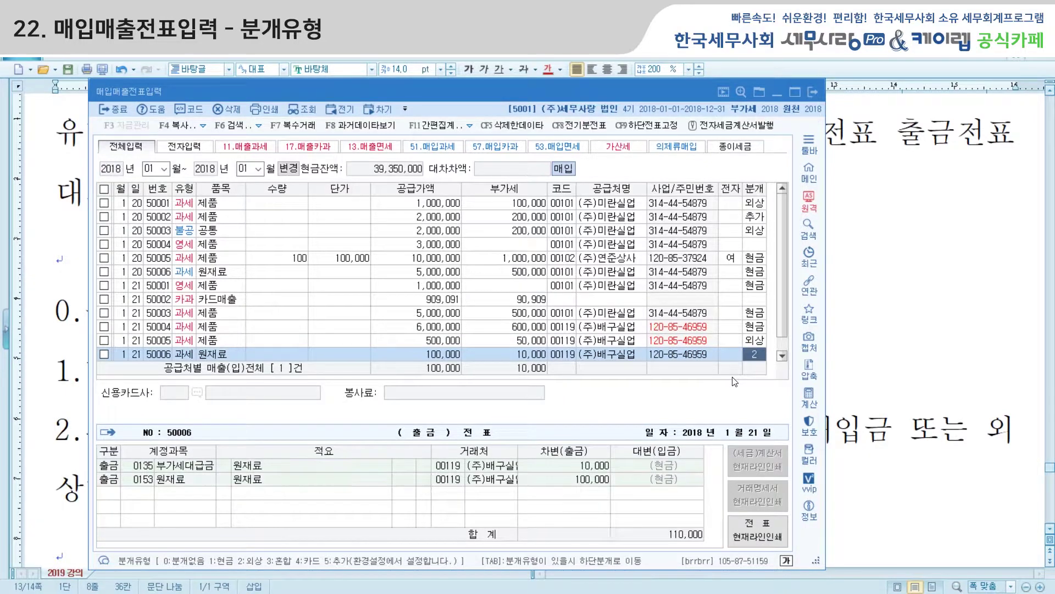
{"action": "key", "text": "Tab"}
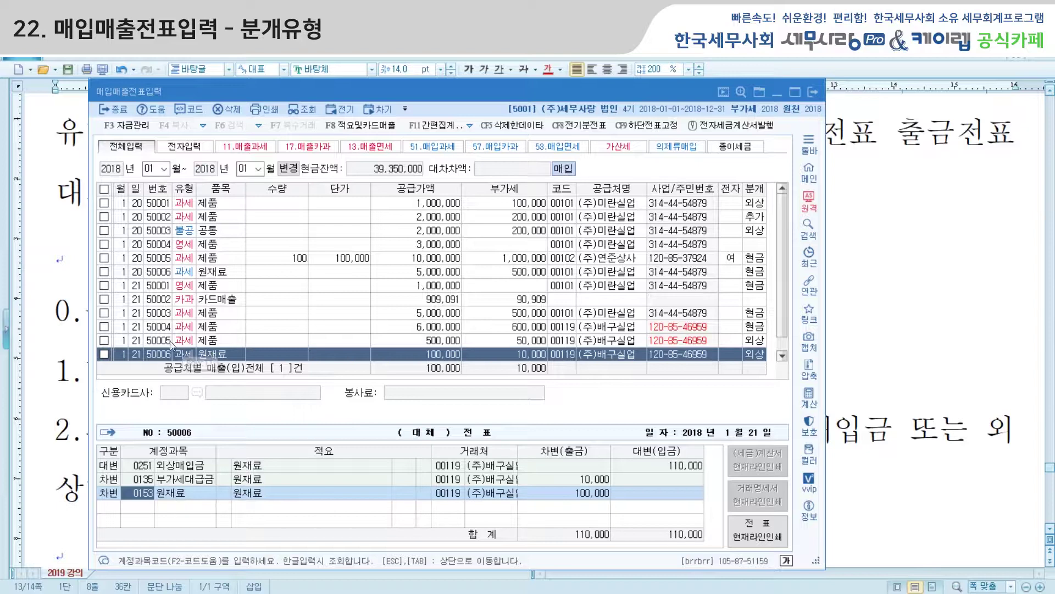
{"action": "left_click", "coordinate": [123, 340]}
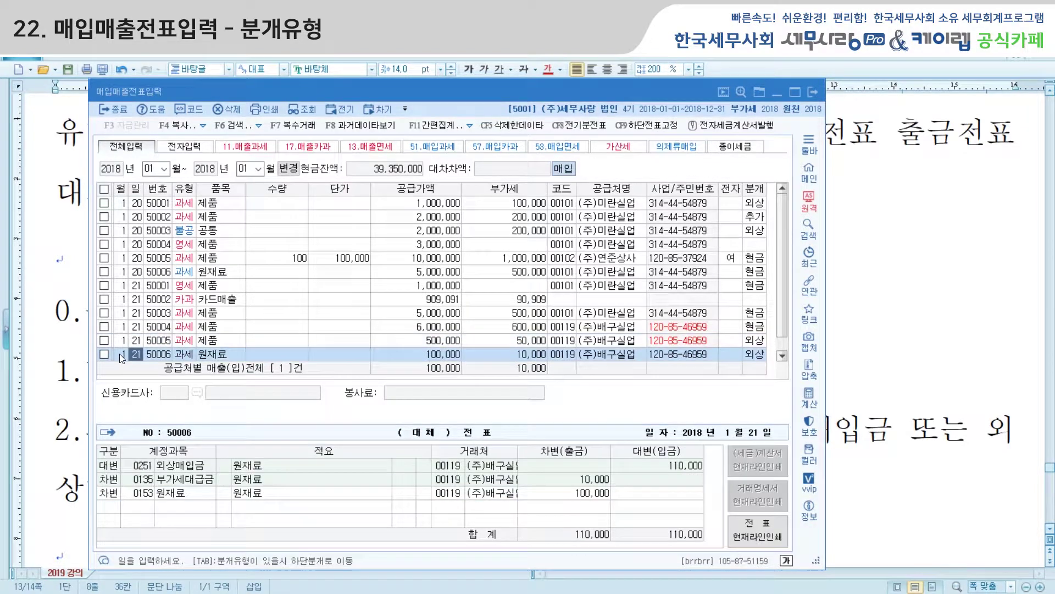
In the Hangul document, add the line "3.혼합: 대체전표 중 상대방계정과목이 외상매입금 또는 외상매출금 이외의 계정과목을 사용할 때 사용한다."
{"action": "left_click", "coordinate": [67, 537]}
{"action": "scroll", "coordinate": [66, 537], "scroll_direction": "down", "scroll_amount": 3}
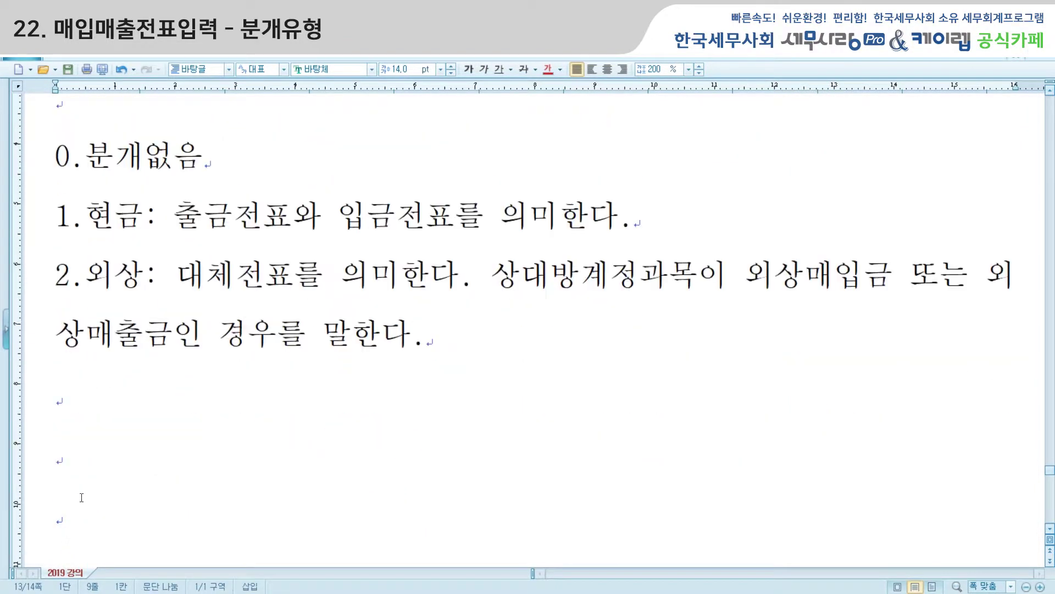
{"action": "type", "text": "3."}
{"action": "type", "text": "홍"}
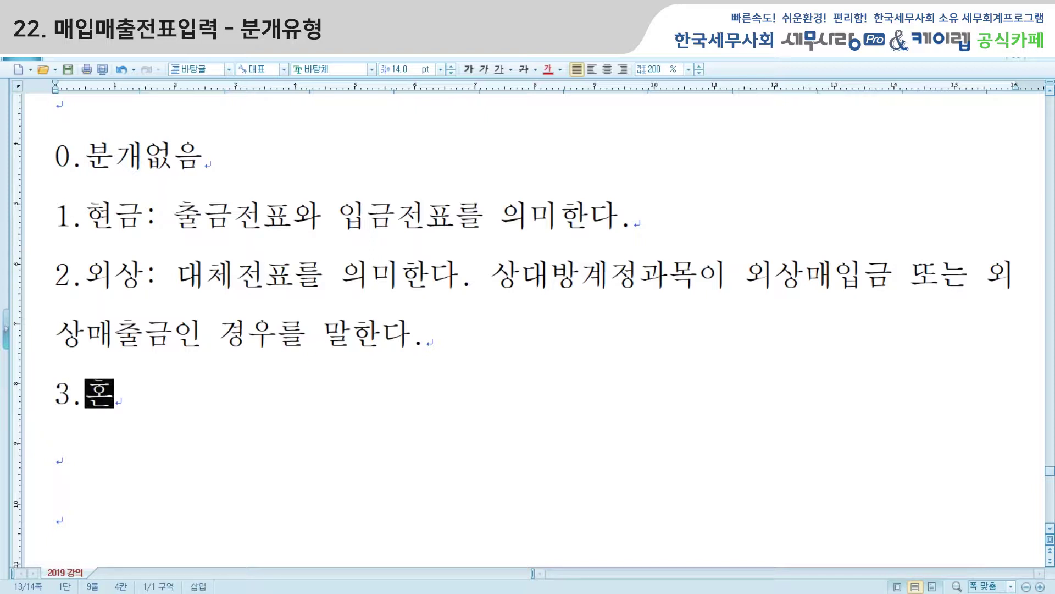
{"action": "type", "text": "합: "}
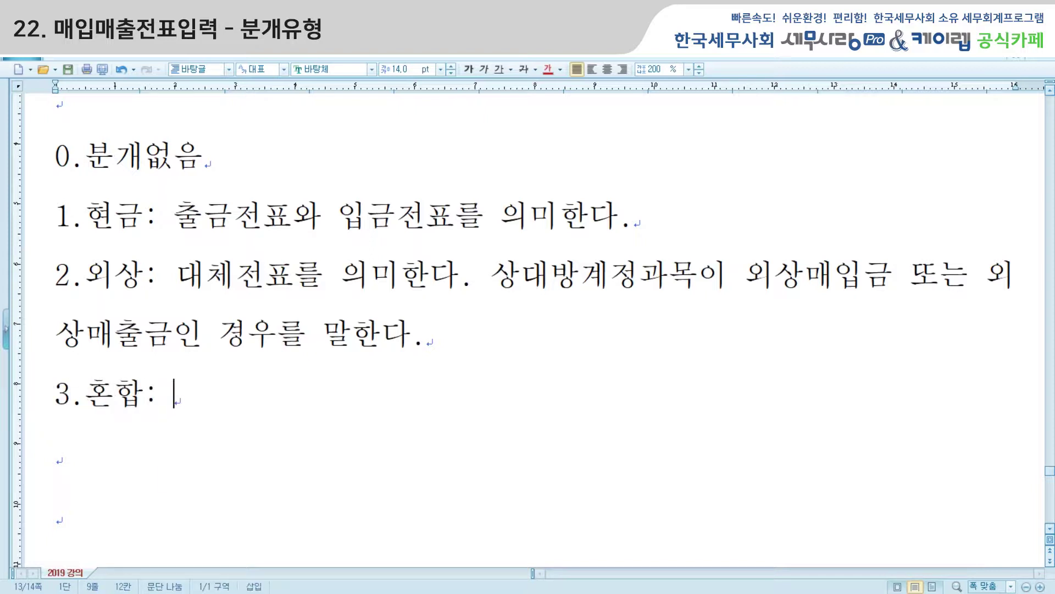
{"action": "type", "text": "대체전"}
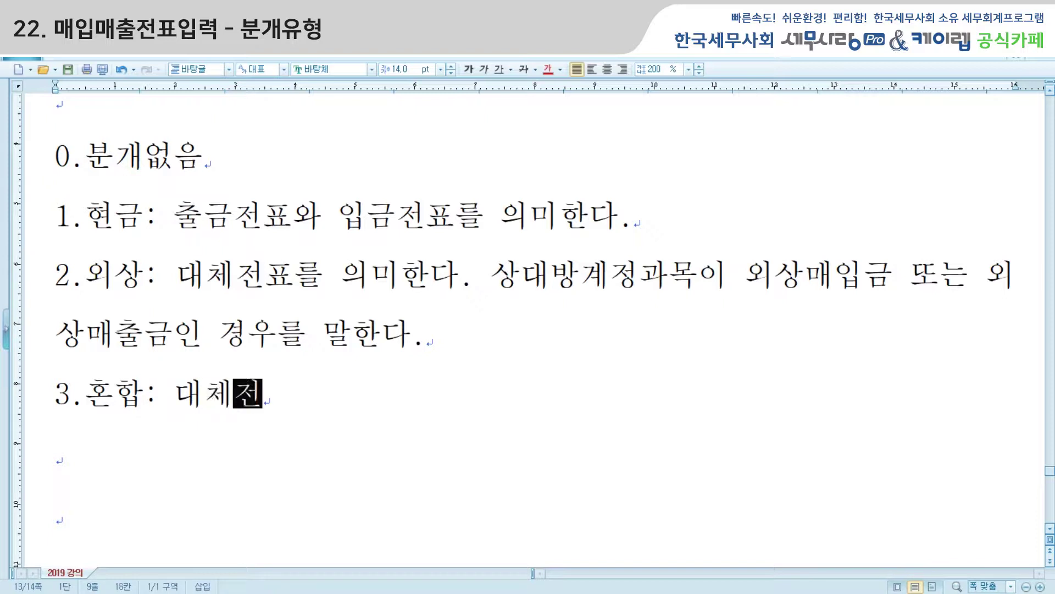
{"action": "type", "text": "표 중 "}
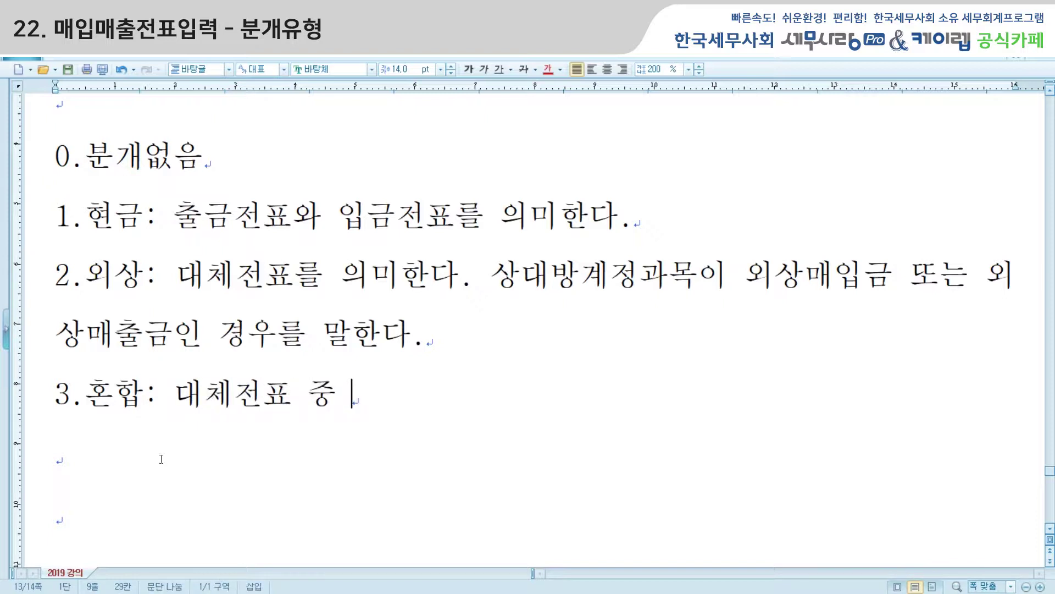
{"action": "type", "text": "계"}
{"action": "key", "text": "BackSpace"}
{"action": "key", "text": "BackSpace"}
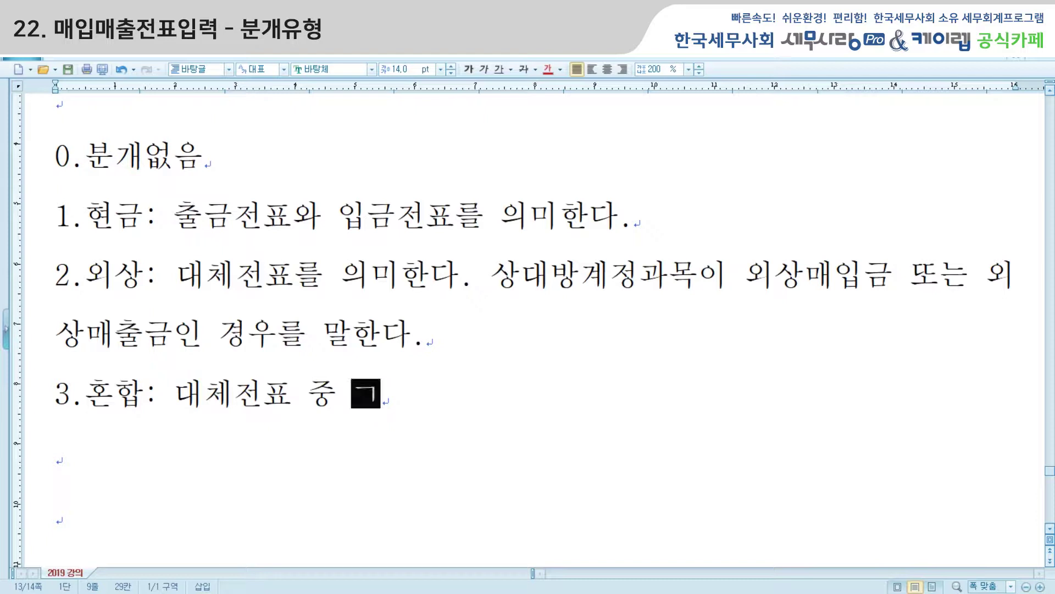
{"action": "type", "text": "상대방계정과목"}
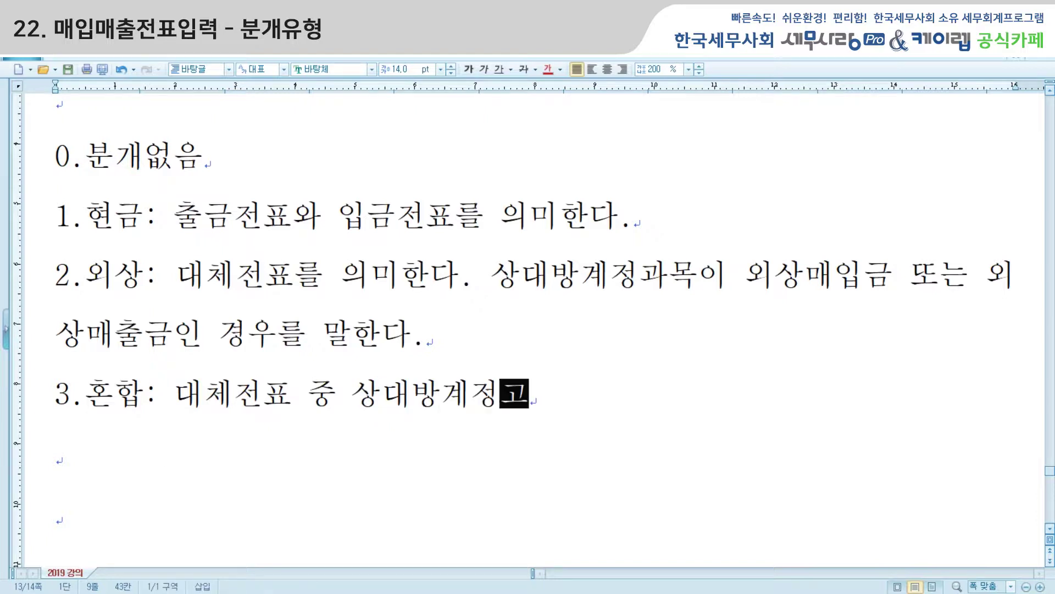
{"action": "type", "text": "이 외상ㅁ"}
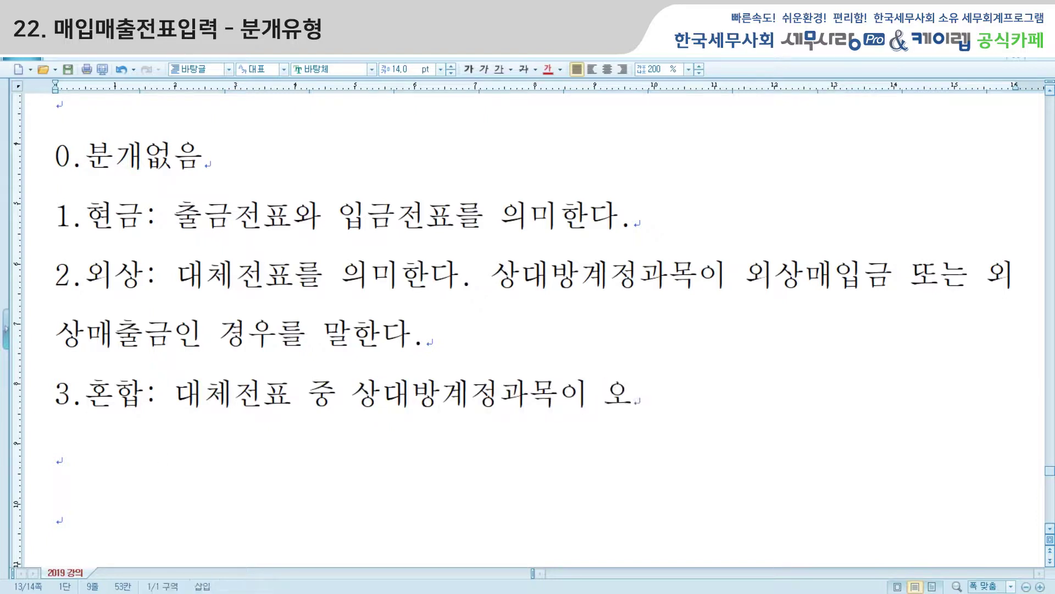
{"action": "type", "text": "ㅐ입"}
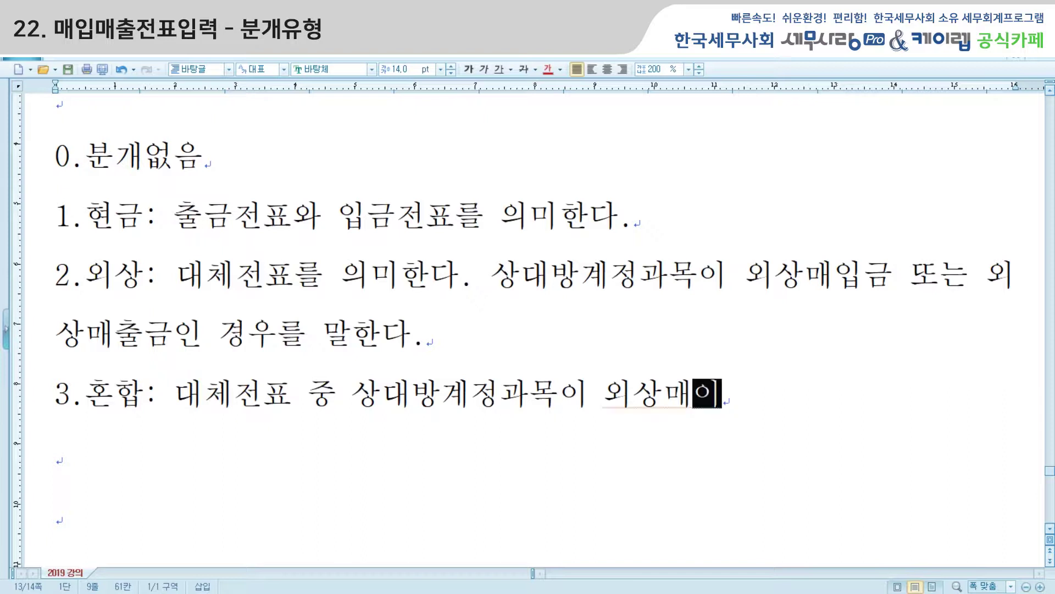
{"action": "type", "text": "금 "}
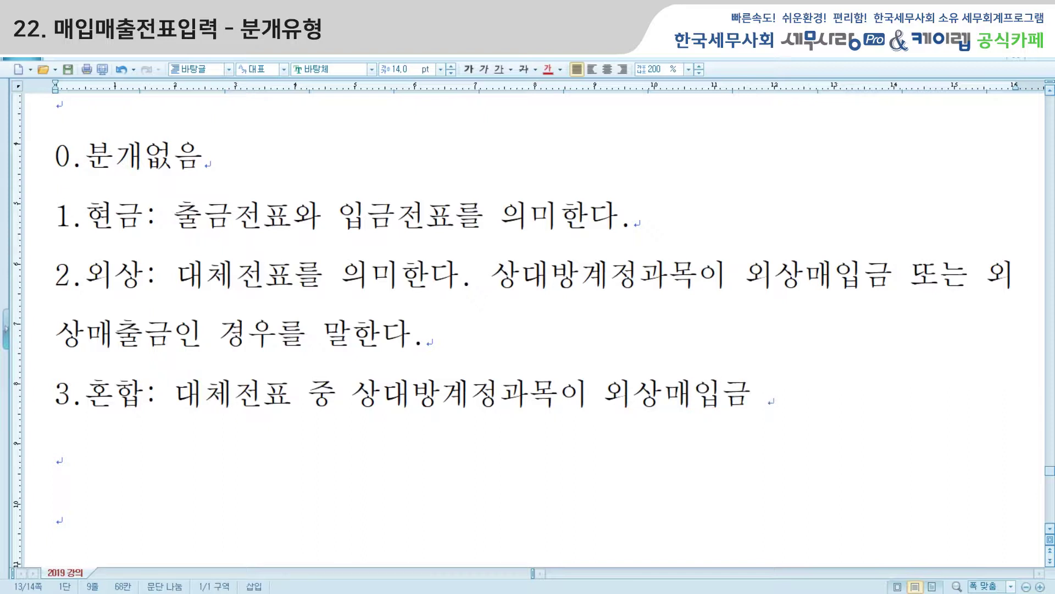
{"action": "type", "text": "또느ㄴ 외상매출금 "}
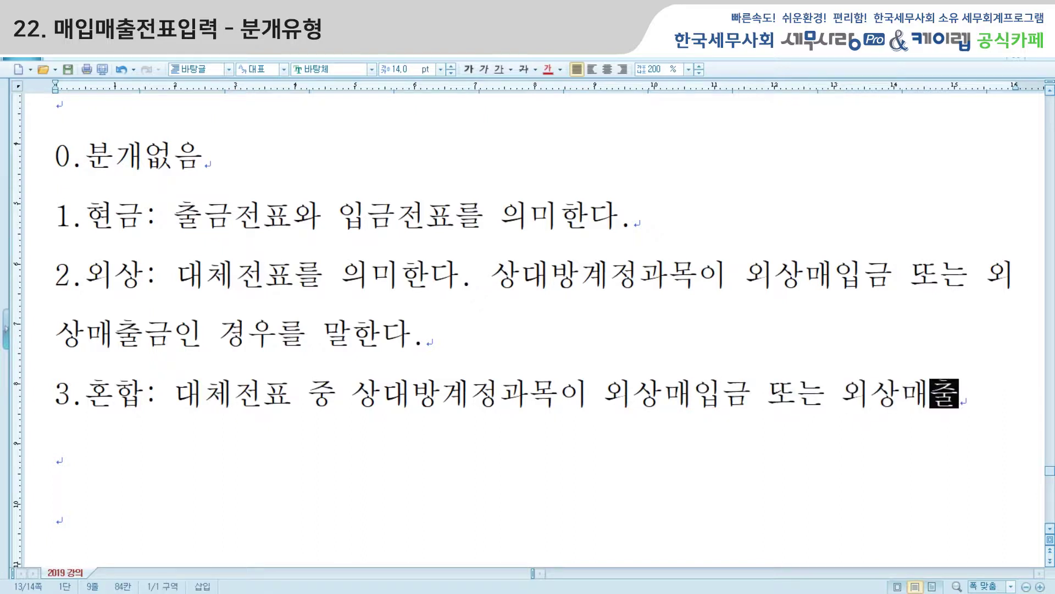
{"action": "type", "text": "이외의 것"}
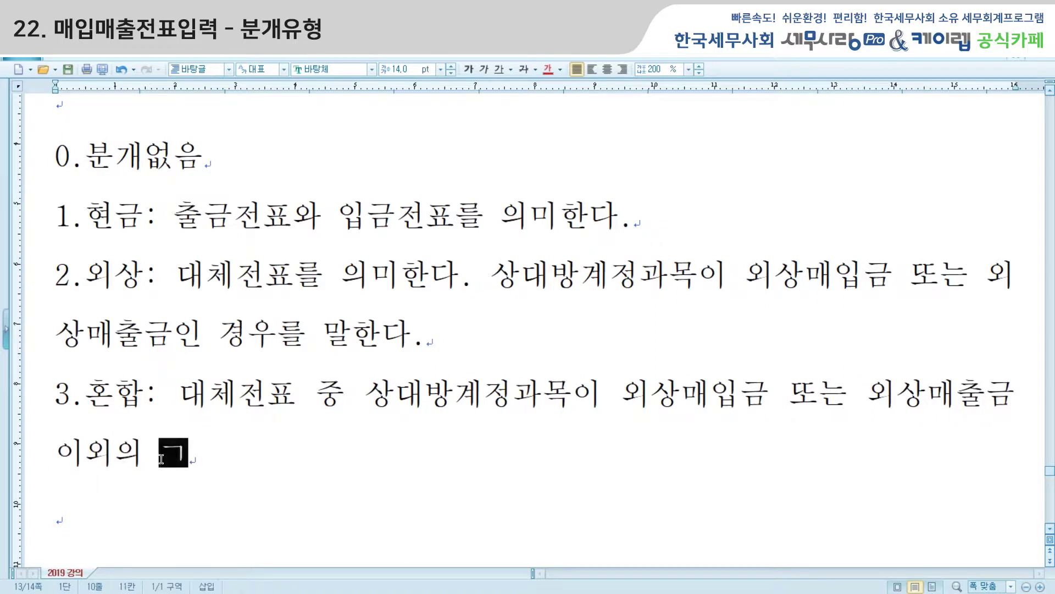
{"action": "type", "text": "ㅓㅇ괌"}
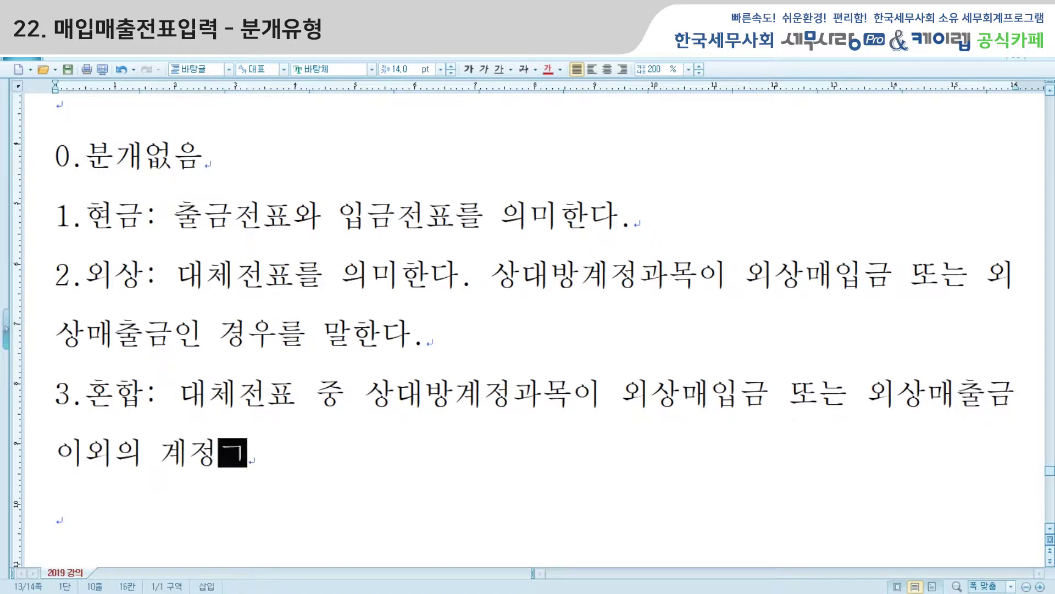
{"action": "type", "text": "ㅗㄱ을 상요"}
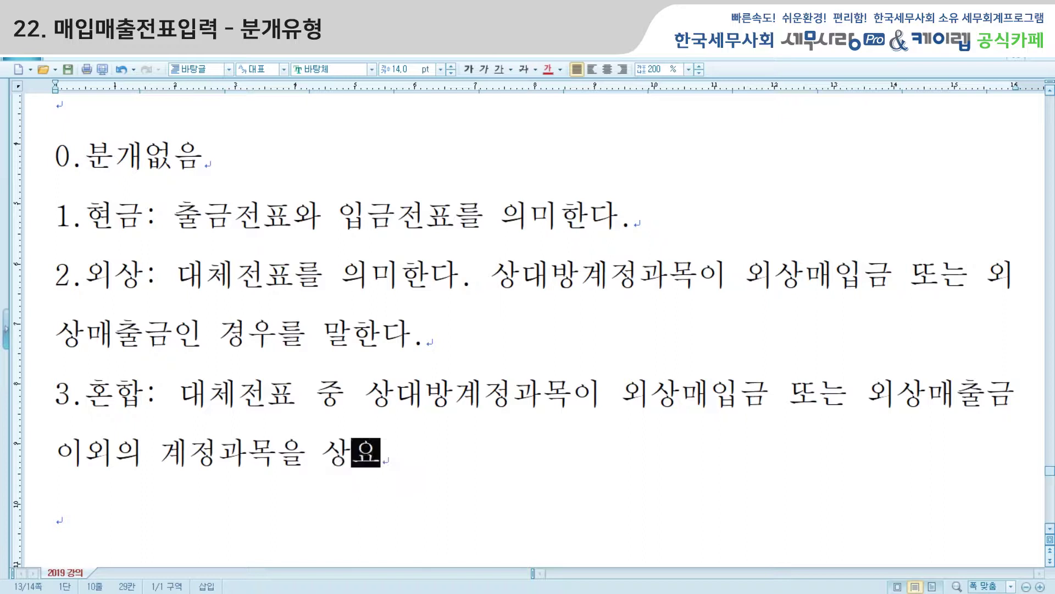
{"action": "key", "text": "BackSpace"}
{"action": "key", "text": "BackSpace"}
{"action": "key", "text": "BackSpace"}
{"action": "type", "text": "상"}
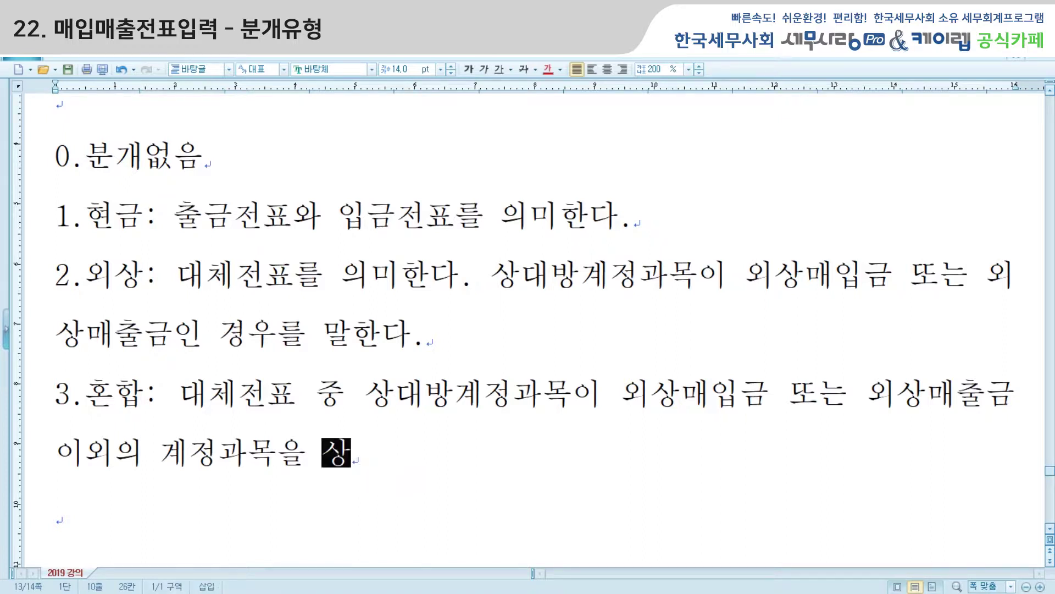
{"action": "type", "text": "ㅛㅇ할 때 사용한다."}
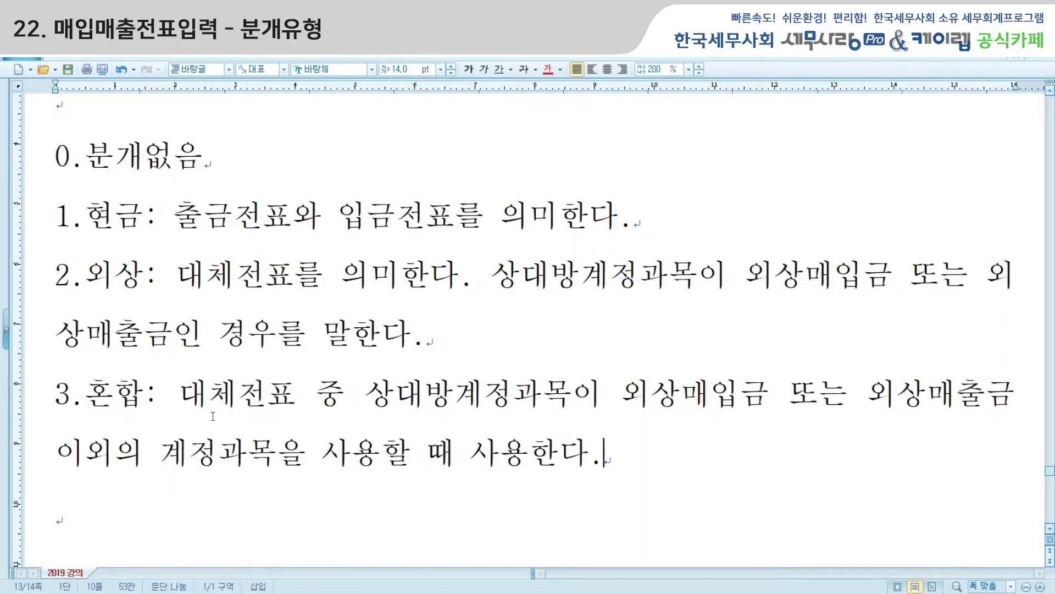
Append "미지급금 미수금등 계정과목 사용시" to the 3.혼합 note and start a new line below it
{"action": "type", "text": " 미지"}
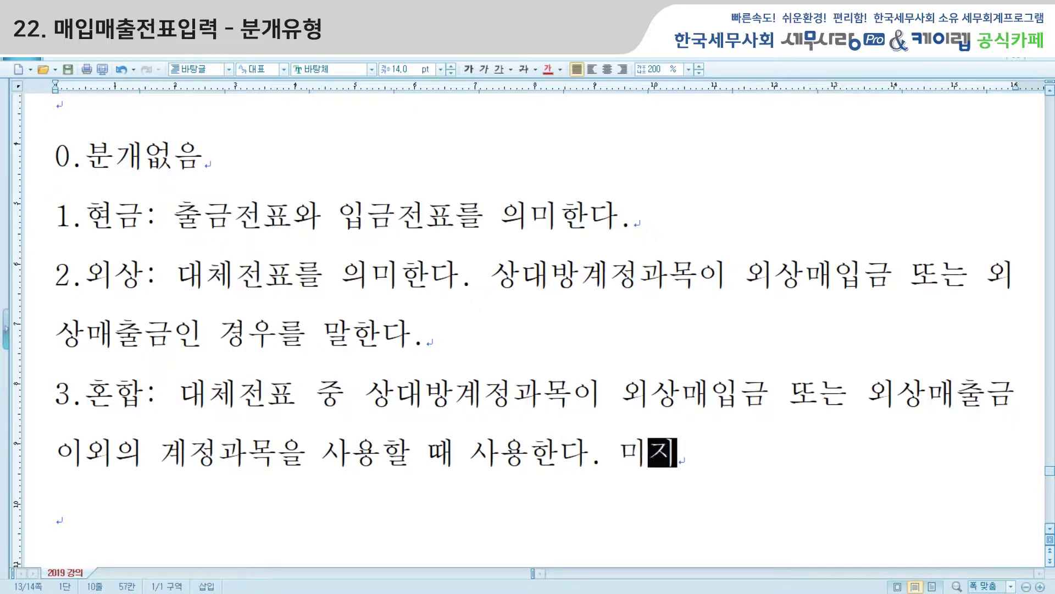
{"action": "type", "text": "급금 미수금"}
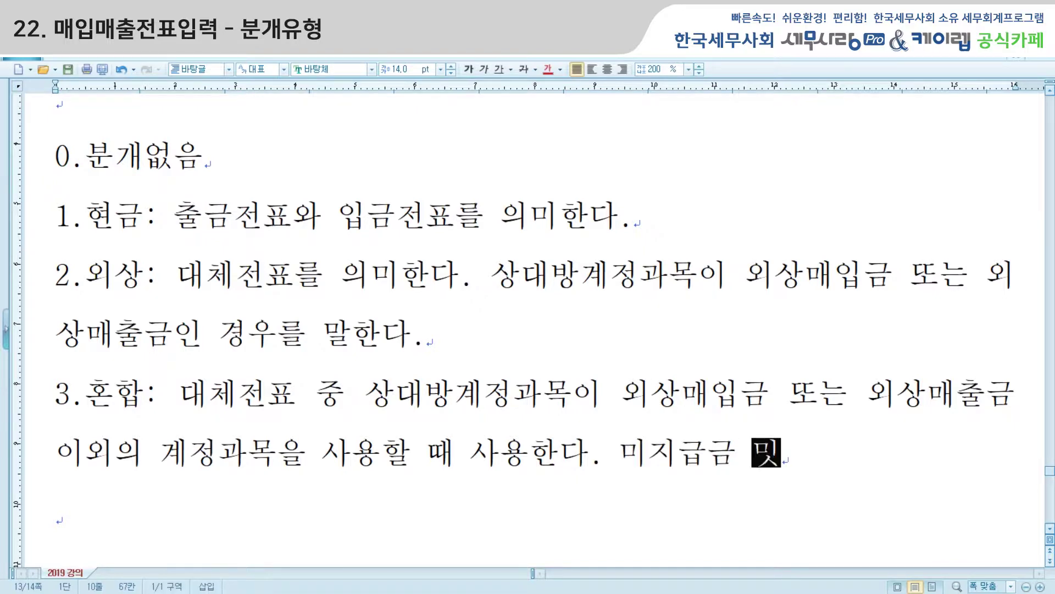
{"action": "type", "text": "등 개저"}
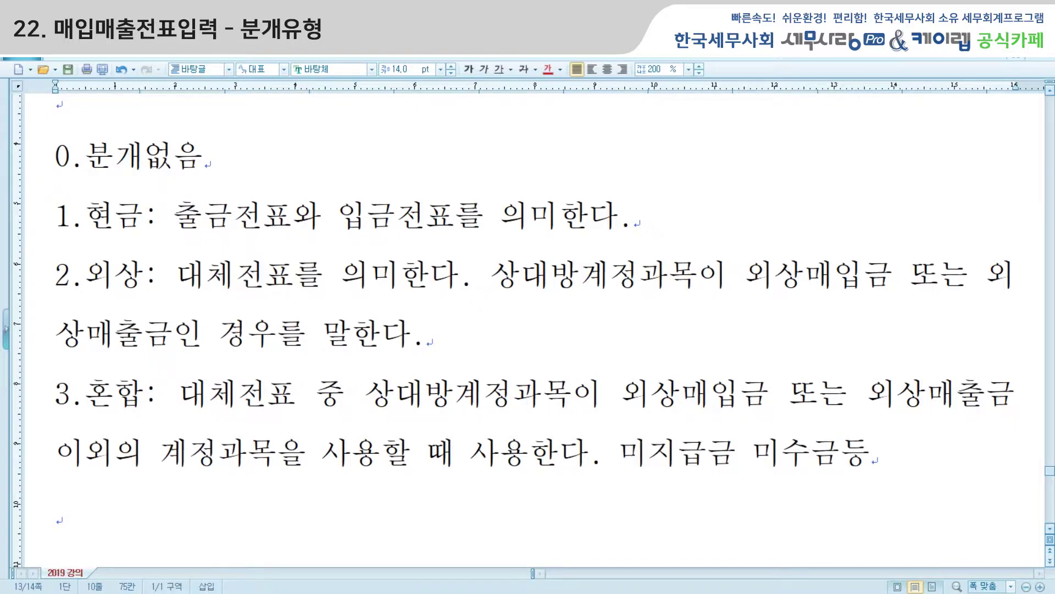
{"action": "key", "text": "BackSpace"}
{"action": "key", "text": "BackSpace"}
{"action": "type", "text": "곚"}
{"action": "type", "text": "정과목 사"}
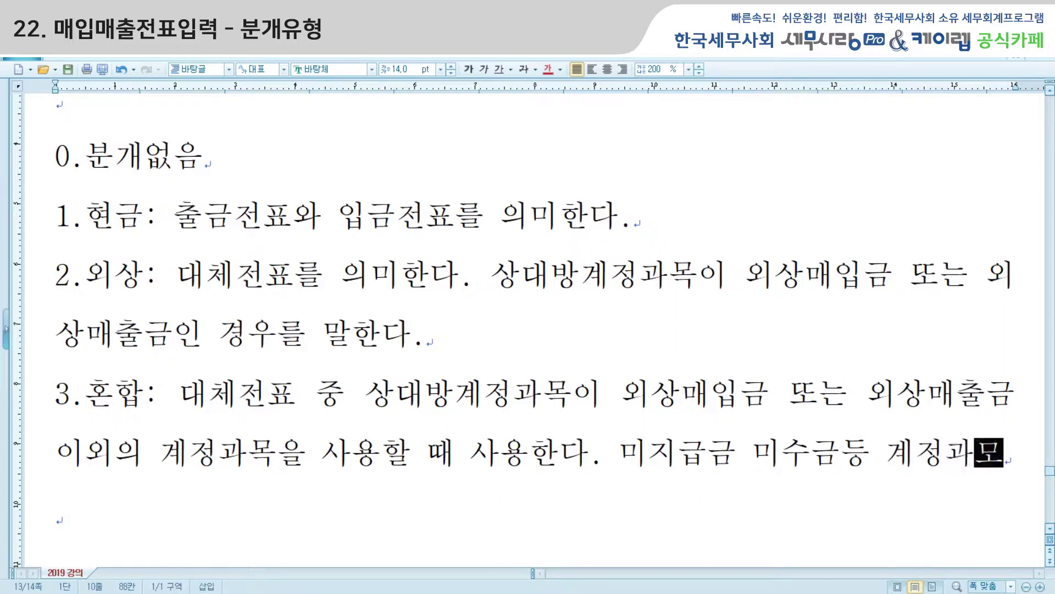
{"action": "type", "text": "ㅇ용시"}
{"action": "key", "text": "BackSpace"}
{"action": "key", "text": "BackSpace"}
{"action": "key", "text": "BackSpace"}
{"action": "key", "text": "BackSpace"}
{"action": "type", "text": "사용시"}
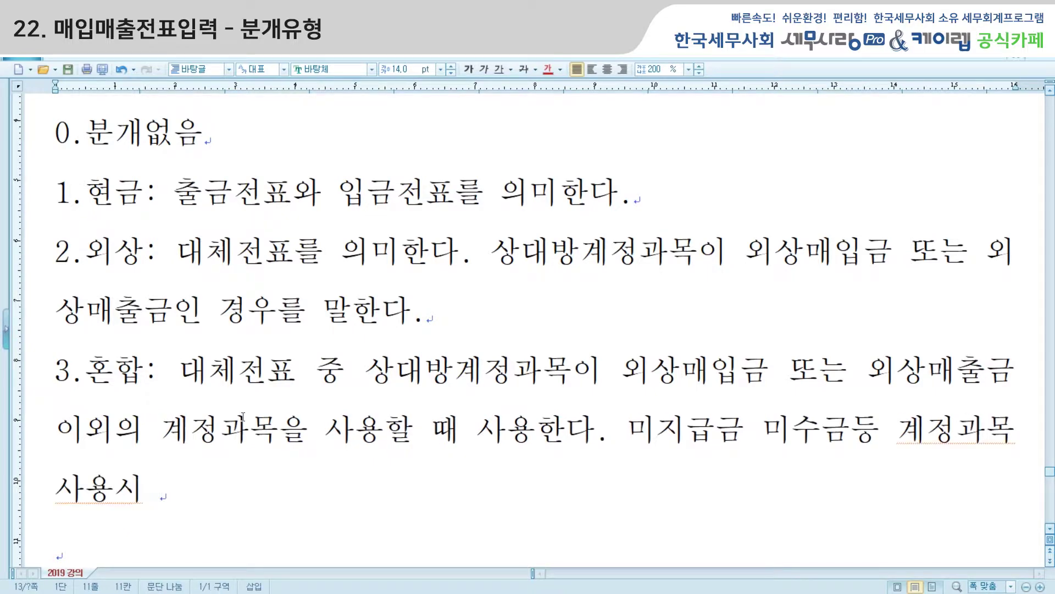
{"action": "key", "text": "Return"}
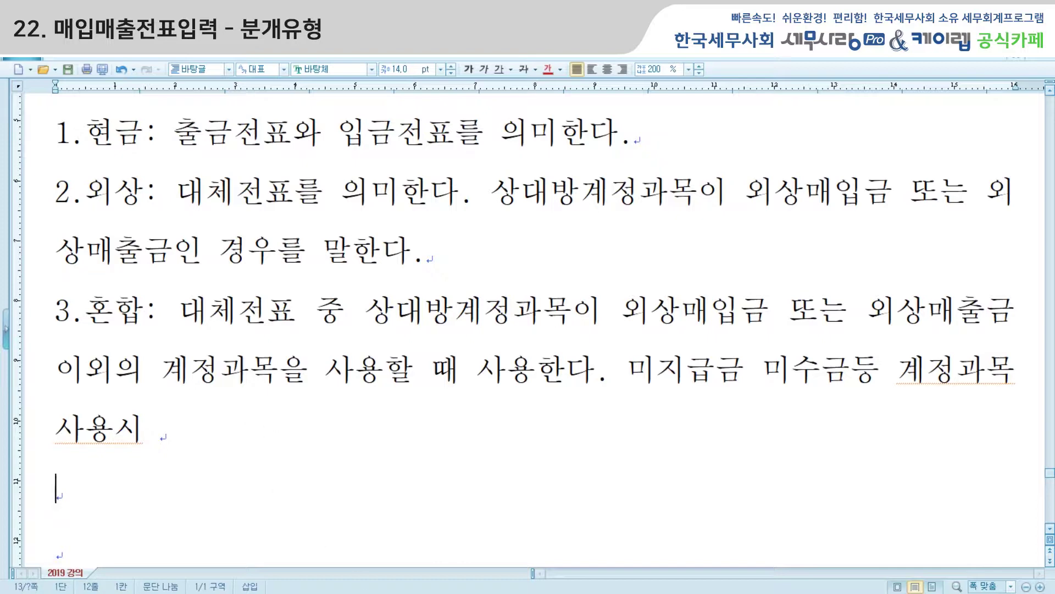
Back in 매입매출전표입력, change the 분개유형 of the January 21 제품 sales voucher 50005 to 3 혼합
{"action": "key", "text": "alt+Tab"}
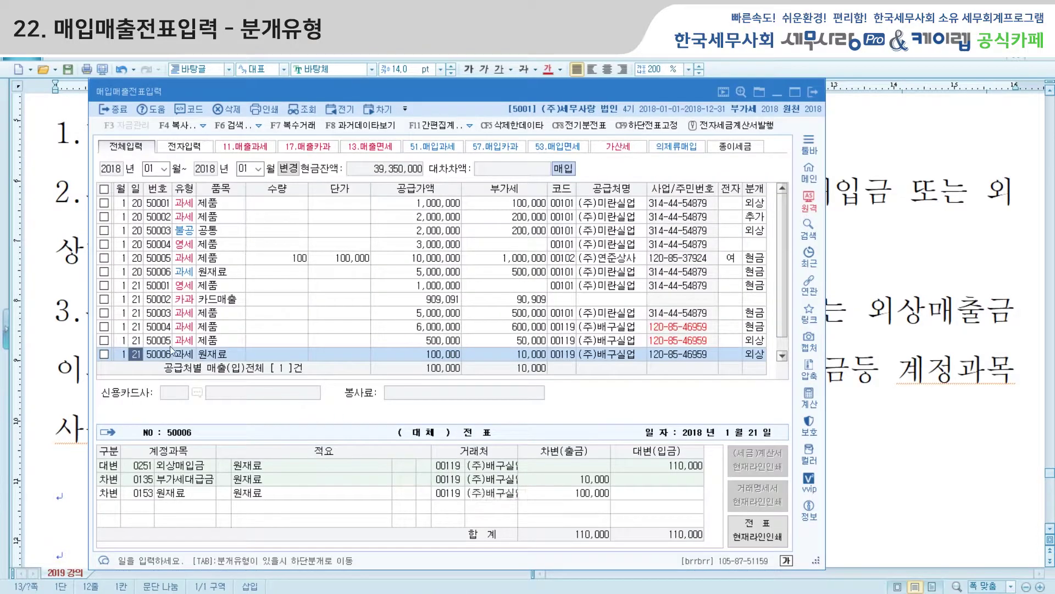
{"action": "left_click", "coordinate": [130, 341]}
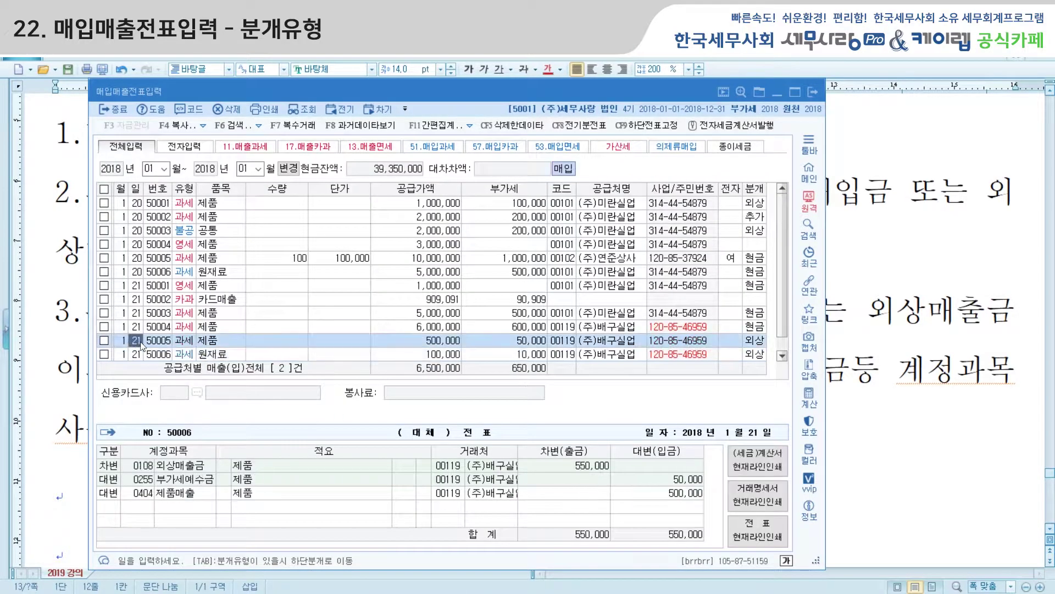
{"action": "left_click", "coordinate": [756, 342]}
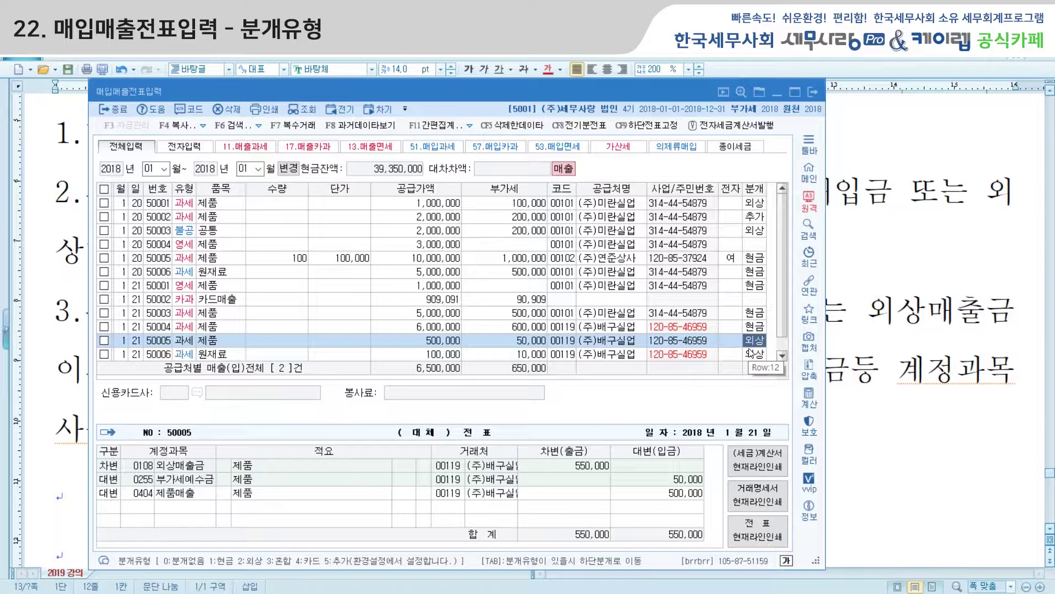
{"action": "type", "text": "3"}
{"action": "key", "text": "Return"}
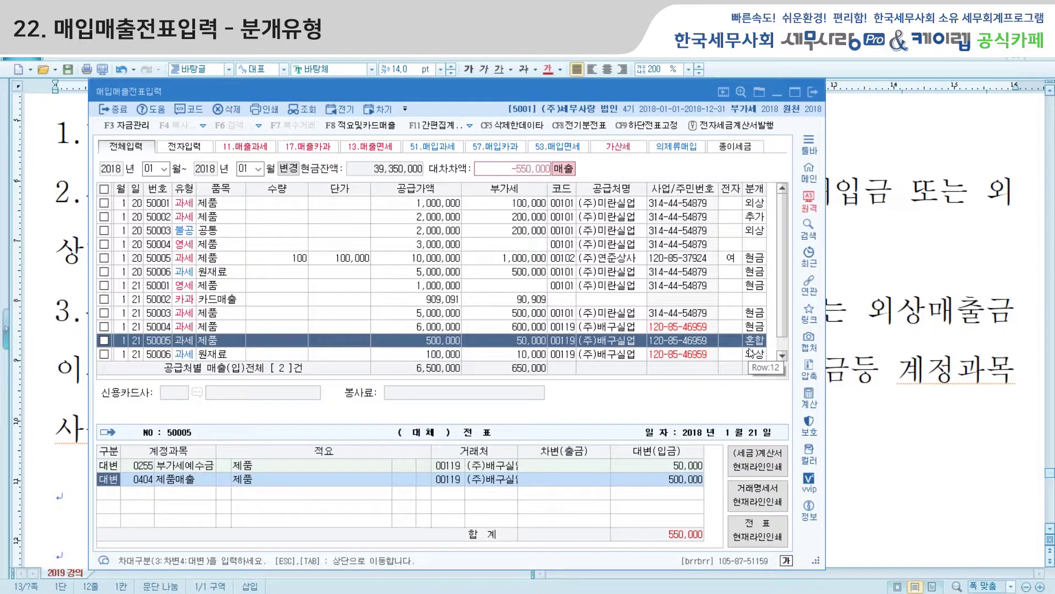
Add a 차변 line with account 0110 받을어음 for 550,000 to voucher 50005's journal entry and return to the voucher list
{"action": "key", "text": "Return"}
{"action": "key", "text": "Return"}
{"action": "key", "text": "Return"}
{"action": "key", "text": "Return"}
{"action": "key", "text": "Return"}
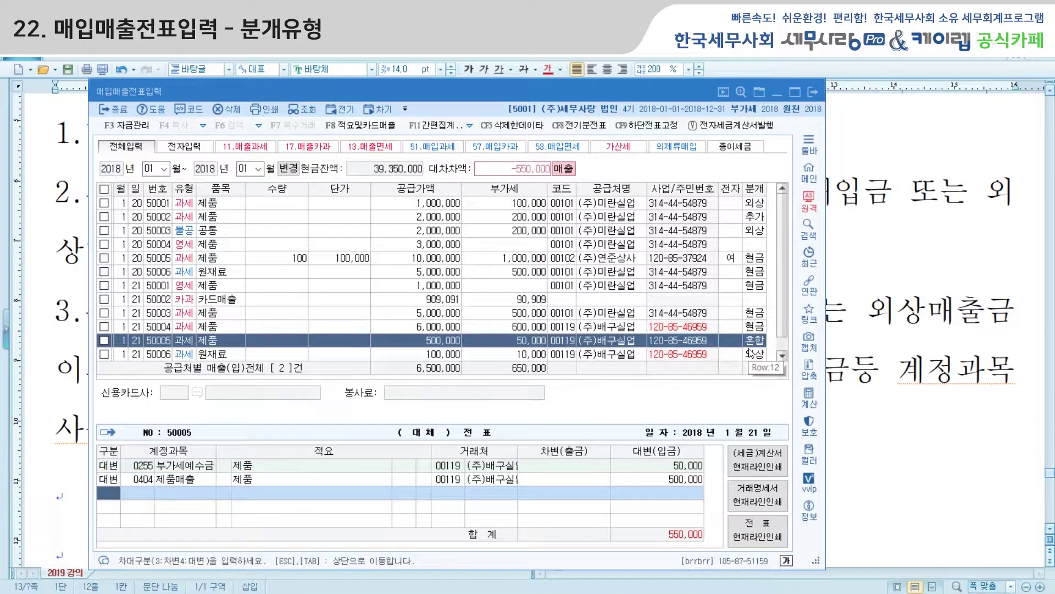
{"action": "type", "text": "3"}
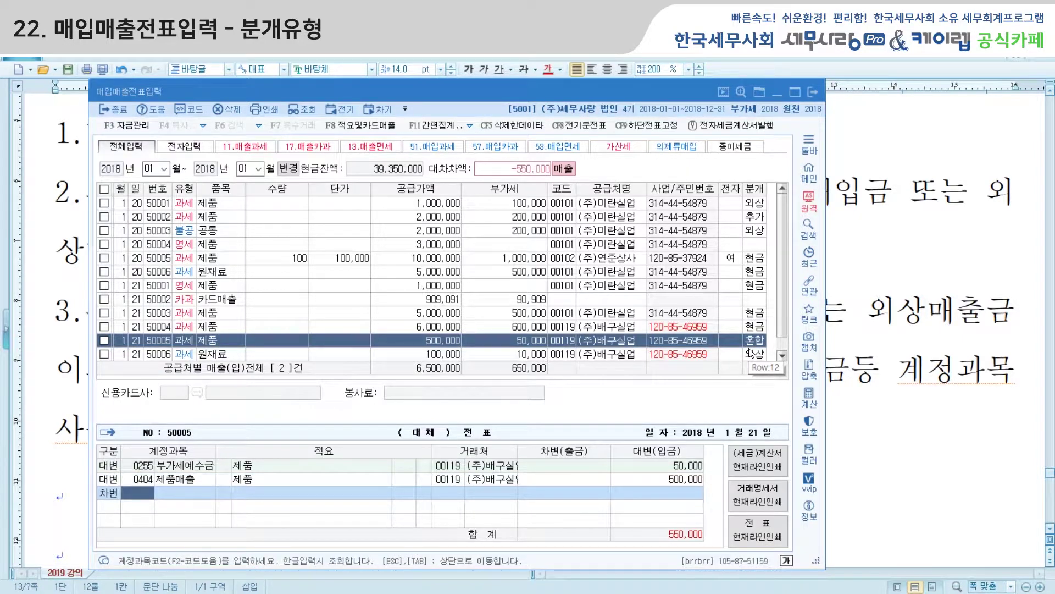
{"action": "type", "text": "밭"}
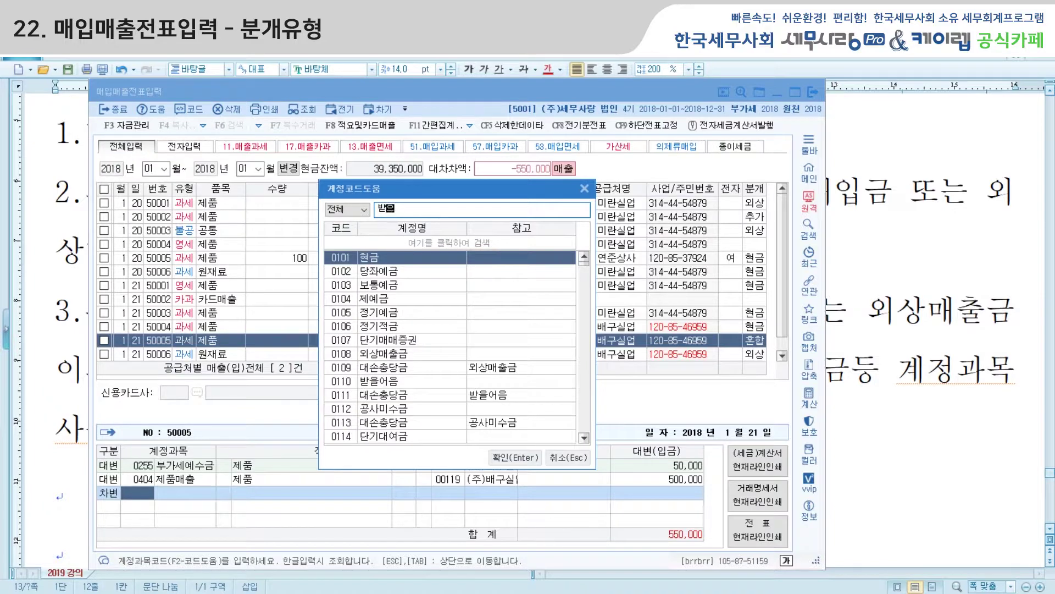
{"action": "type", "text": "받ㅂ"}
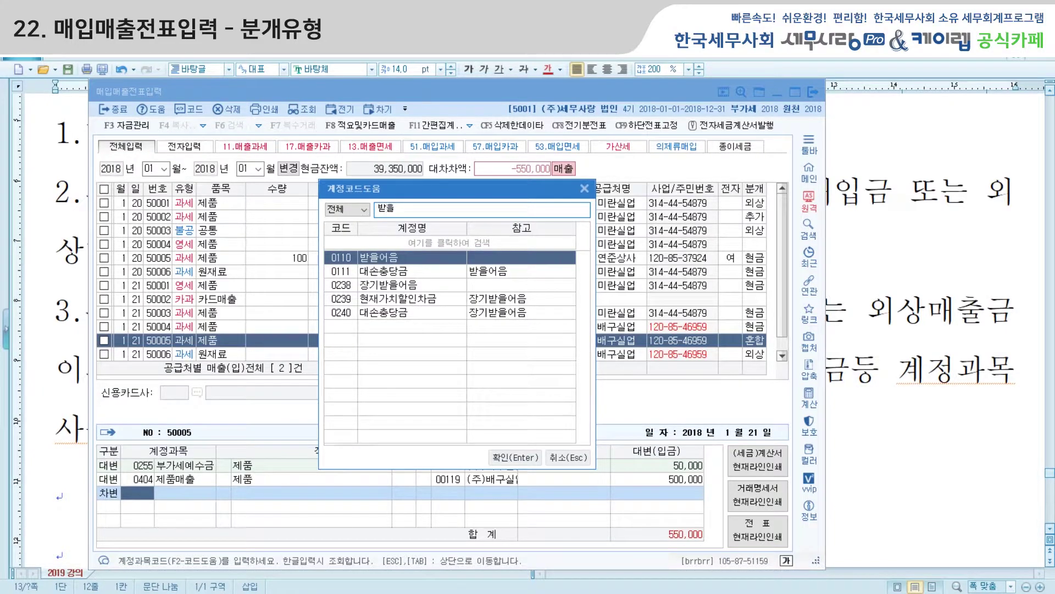
{"action": "key", "text": "Return"}
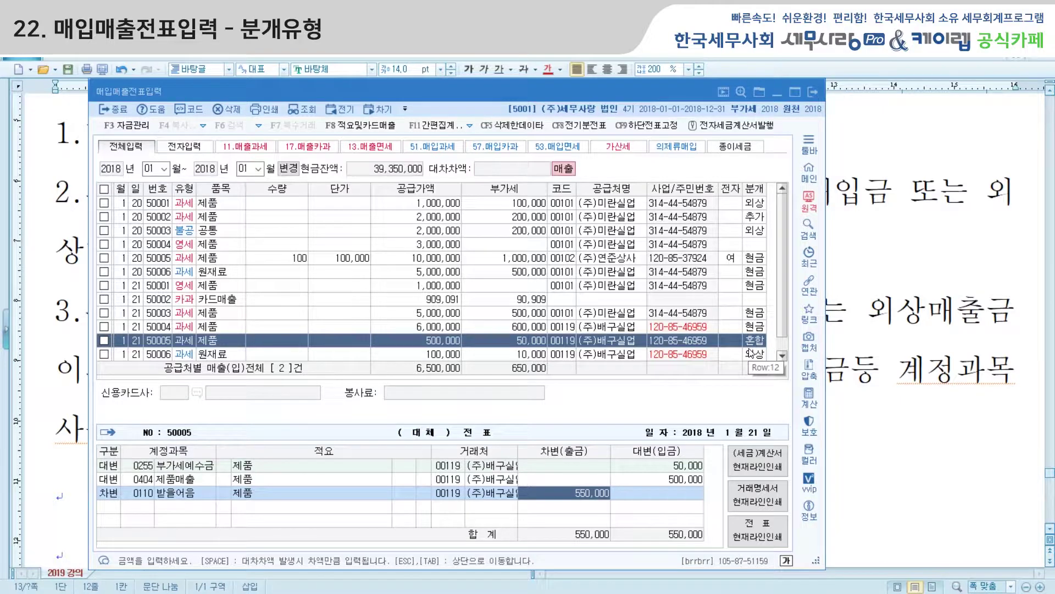
{"action": "key", "text": "Tab"}
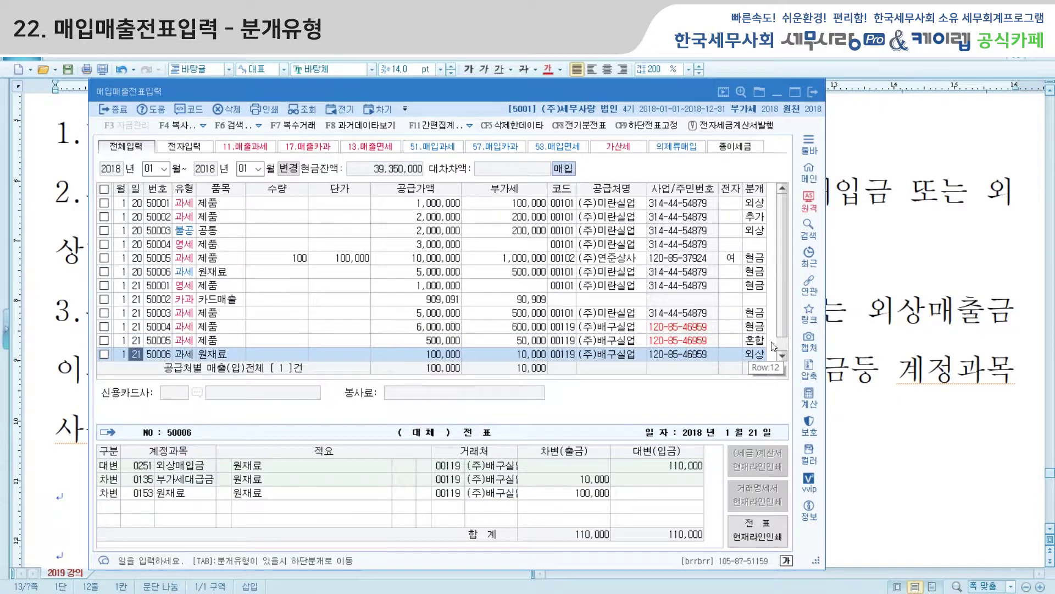
Check the 혼합 entry of voucher 50005 and change the 분개유형 of the 원재료 purchase voucher 50006 to 3 혼합
{"action": "left_click", "coordinate": [758, 342]}
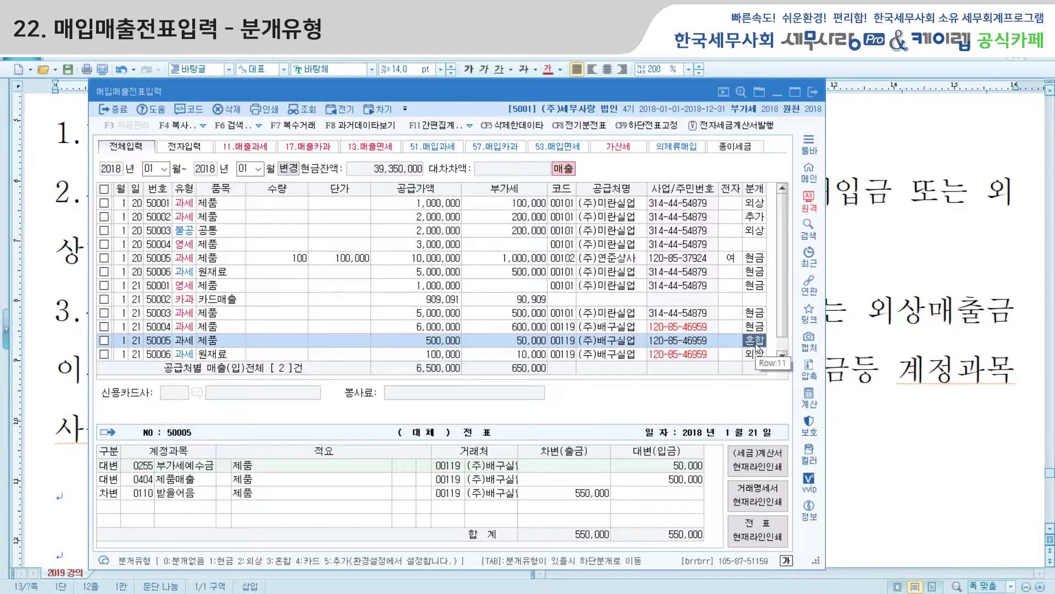
{"action": "left_click", "coordinate": [758, 355]}
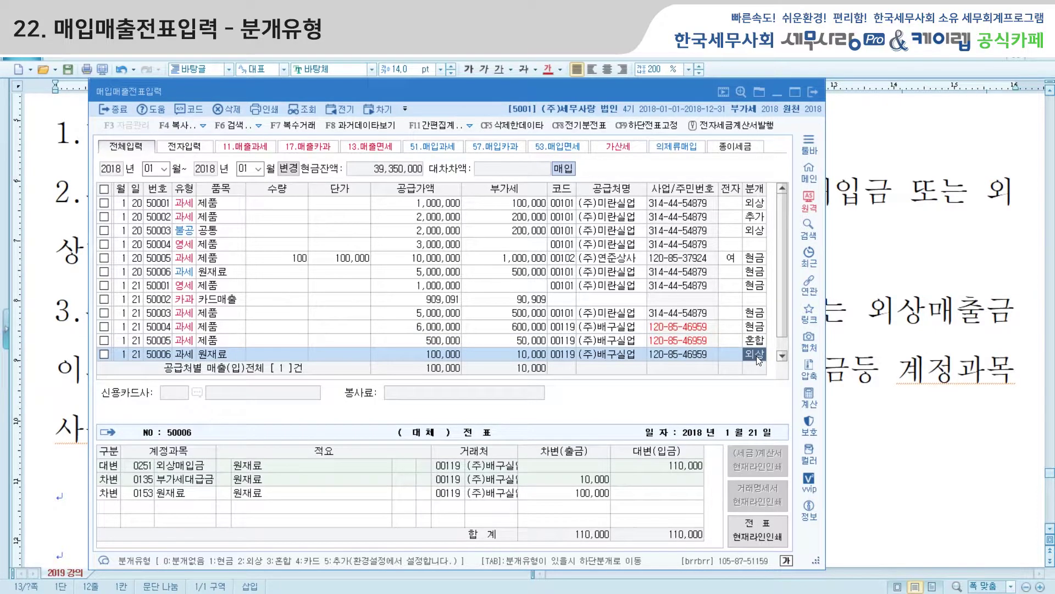
{"action": "type", "text": "3"}
{"action": "key", "text": "Return"}
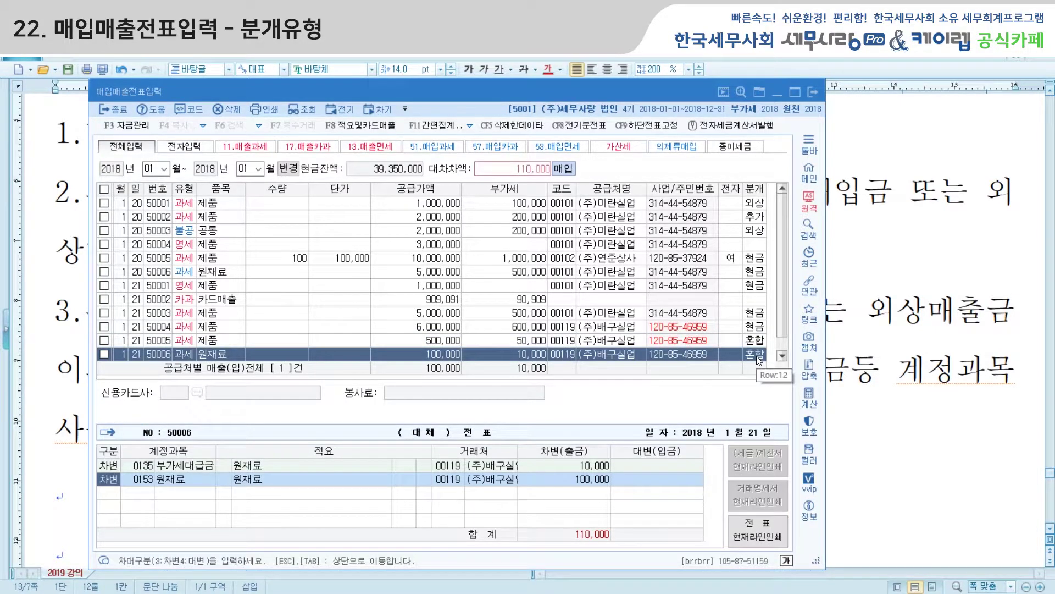
Change the account of the 100,000 원재료 차변 line in voucher 50006 to 0830 소모품비 (판매관리비)
{"action": "key", "text": "Return"}
{"action": "key", "text": "BackSpace"}
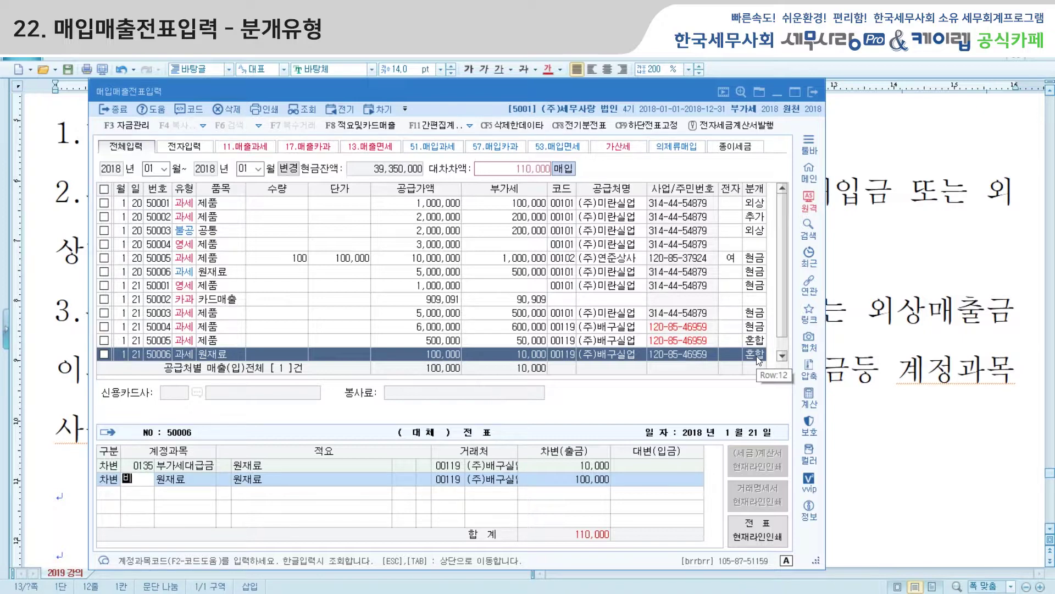
{"action": "type", "text": "소모"}
{"action": "key", "text": "Return"}
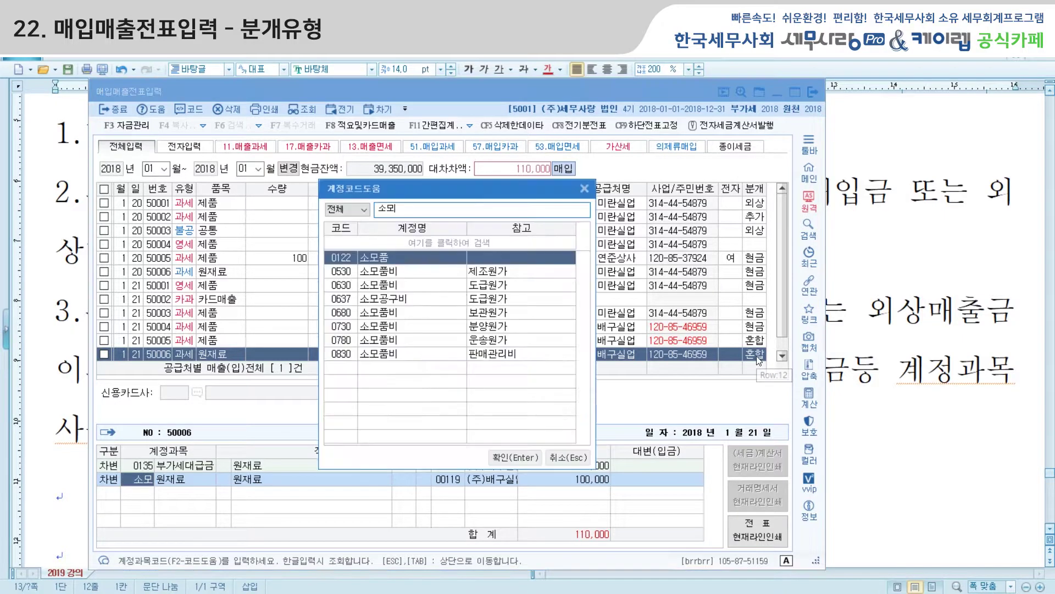
{"action": "key", "text": "Down"}
{"action": "key", "text": "Down"}
{"action": "key", "text": "Down"}
{"action": "key", "text": "Down"}
{"action": "key", "text": "Down"}
{"action": "key", "text": "Down"}
{"action": "key", "text": "Down"}
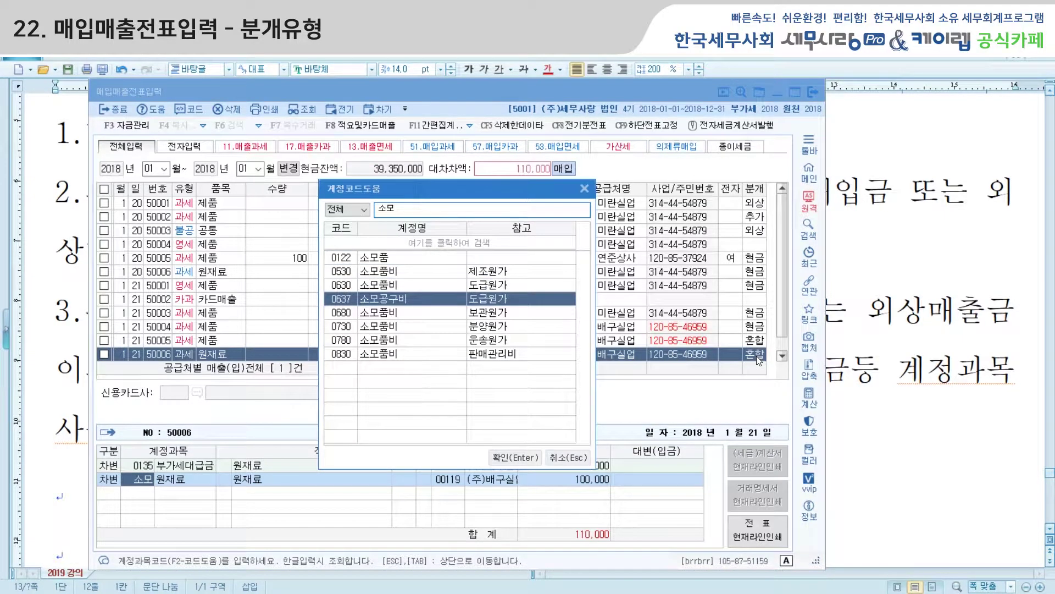
{"action": "key", "text": "Return"}
{"action": "key", "text": "Return"}
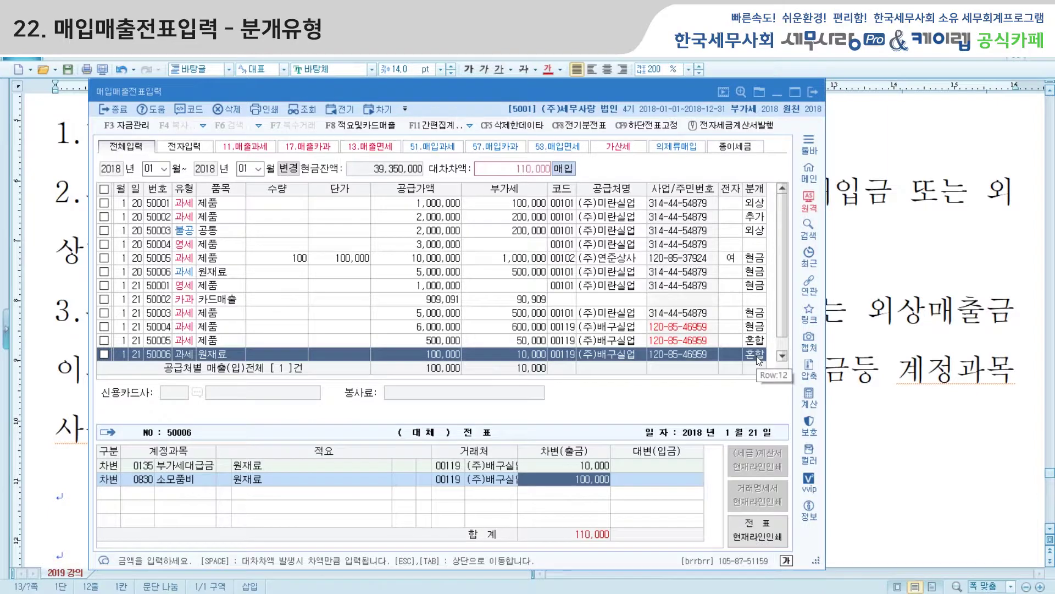
{"action": "key", "text": "Return"}
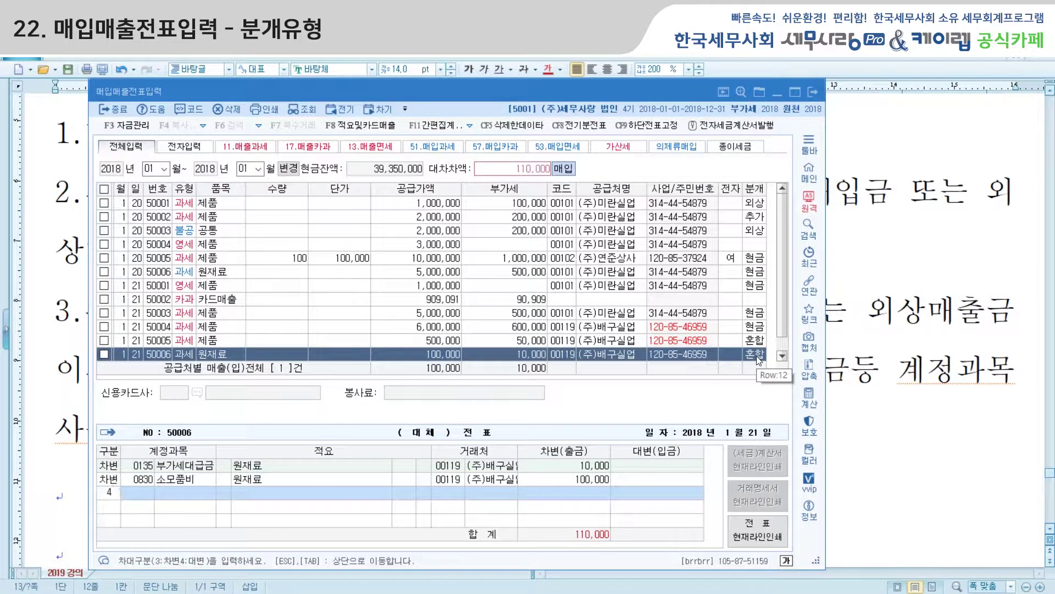
Add a 대변 line with account 0253 미지급금 for 110,000 to voucher 50006 and return to voucher 50005 in the list
{"action": "type", "text": "4"}
{"action": "type", "text": "미지급"}
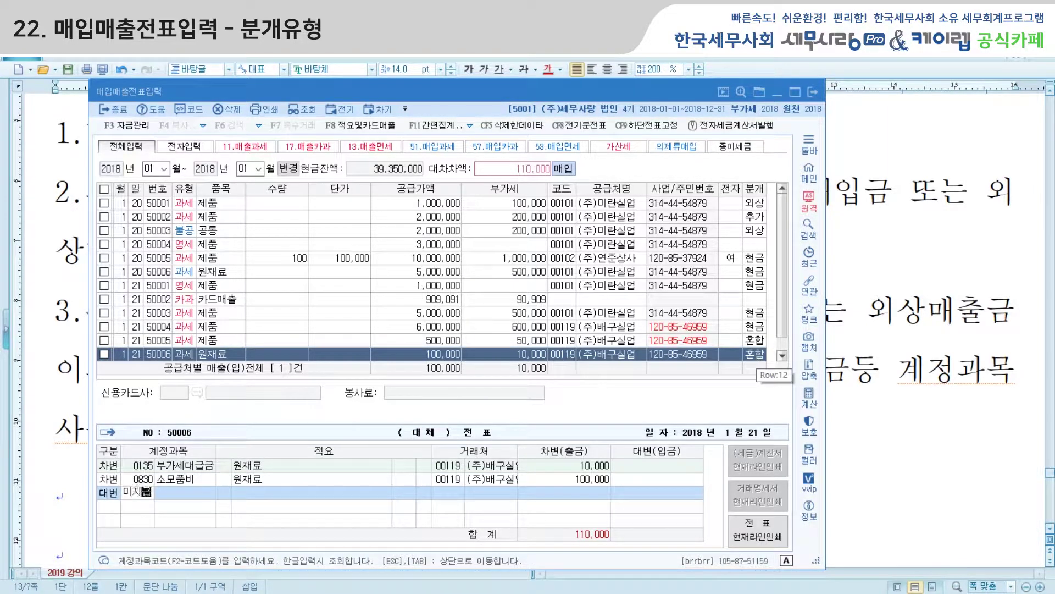
{"action": "key", "text": "Return"}
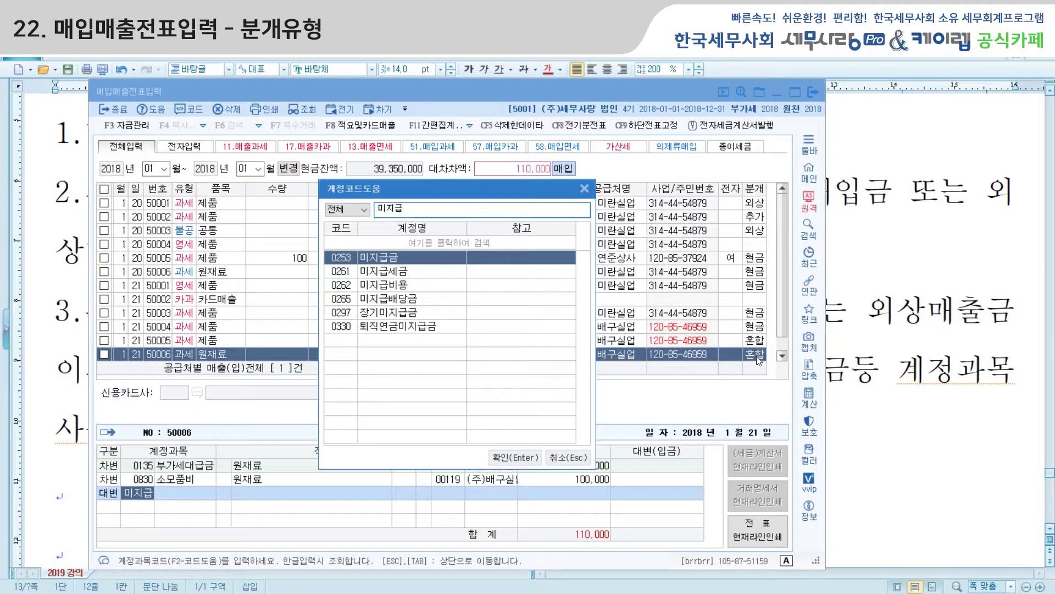
{"action": "key", "text": "Return"}
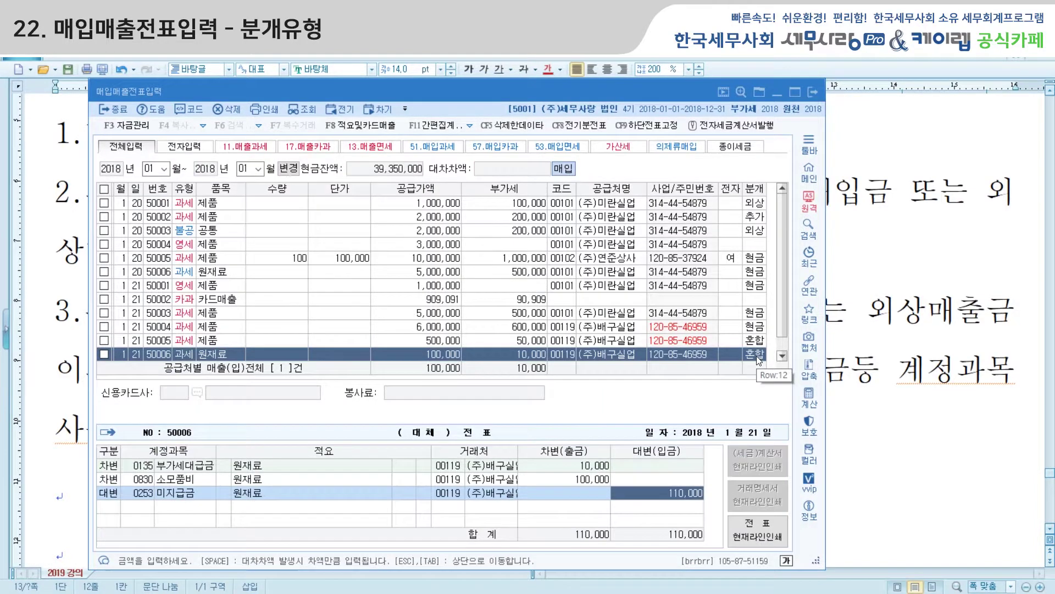
{"action": "left_click", "coordinate": [756, 355]}
{"action": "key", "text": "Up"}
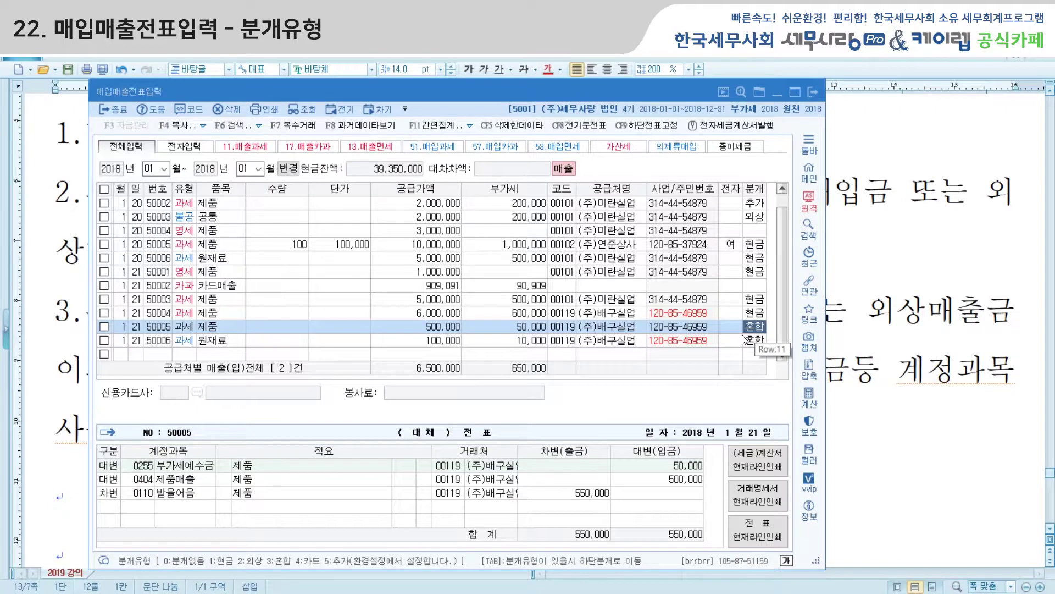
Switch to the lecture notes document and add the line "4.카드: 신용카드 매출이나 매입시 분개유형" below the 혼합 note
{"action": "left_click", "coordinate": [56, 498]}
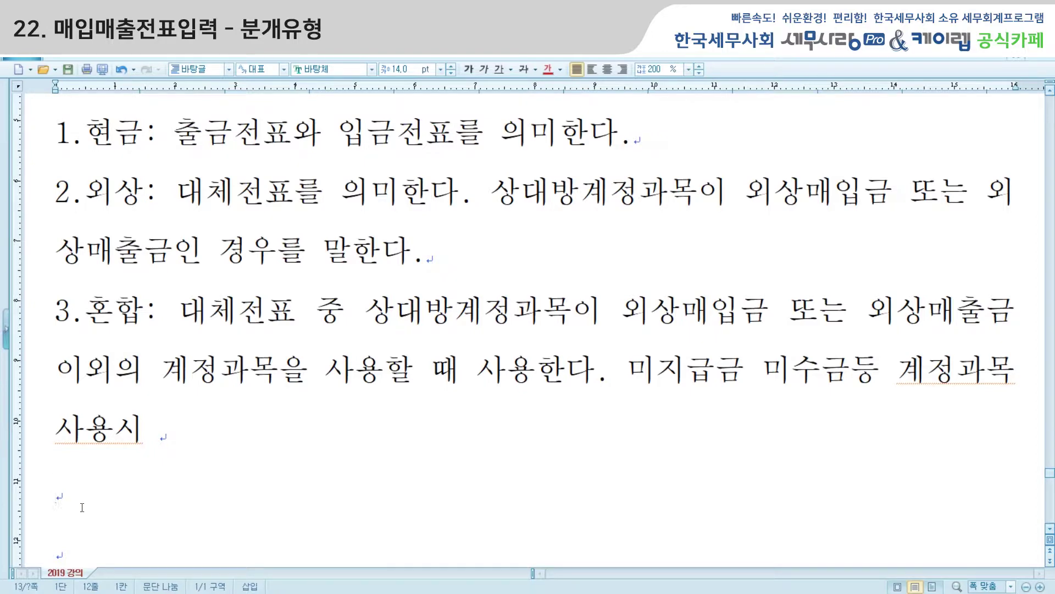
{"action": "type", "text": "4.카드: "}
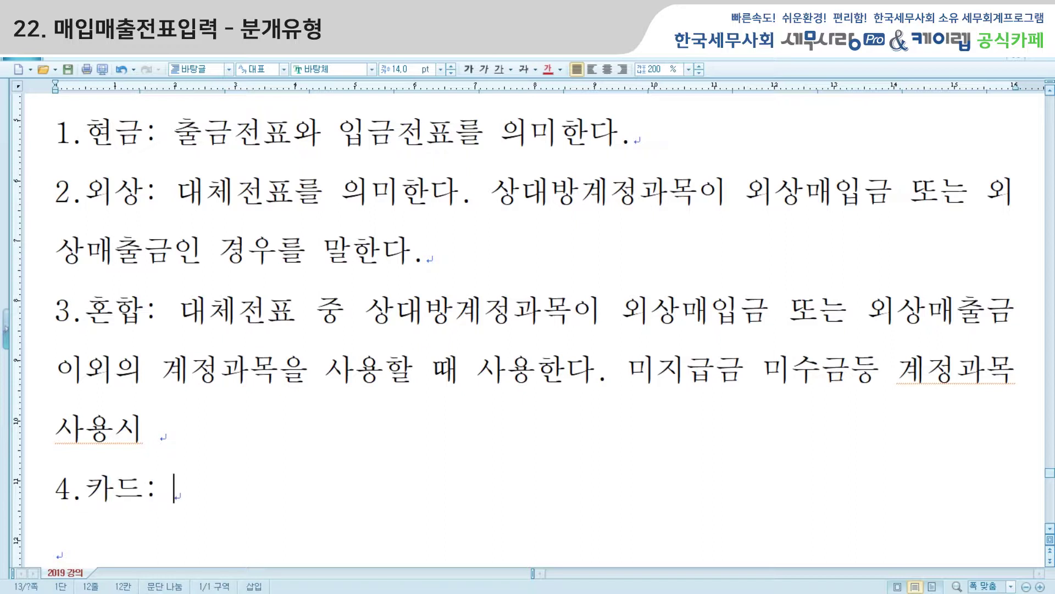
{"action": "type", "text": "카"}
{"action": "key", "text": "BackSpace"}
{"action": "key", "text": "BackSpace"}
{"action": "type", "text": "신용카드 ㅁ"}
{"action": "type", "text": "ㅐ출이나 맹"}
{"action": "type", "text": "ㅣㅂ시 "}
{"action": "type", "text": "분개ㅇ"}
{"action": "type", "text": "ㅠ형"}
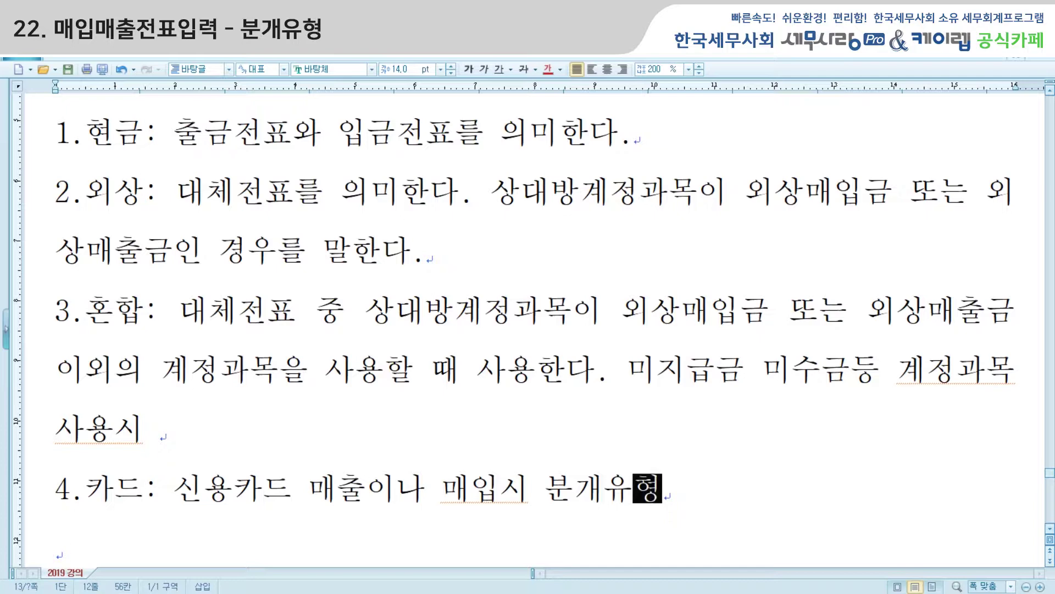
Back in 매입매출전표입력, start a new voucher for January 21 with 유형 17 카과, 품목 제품 and 공급가액 1,000,000
{"action": "mouse_move", "coordinate": [458, 591]}
{"action": "left_click", "coordinate": [459, 550]}
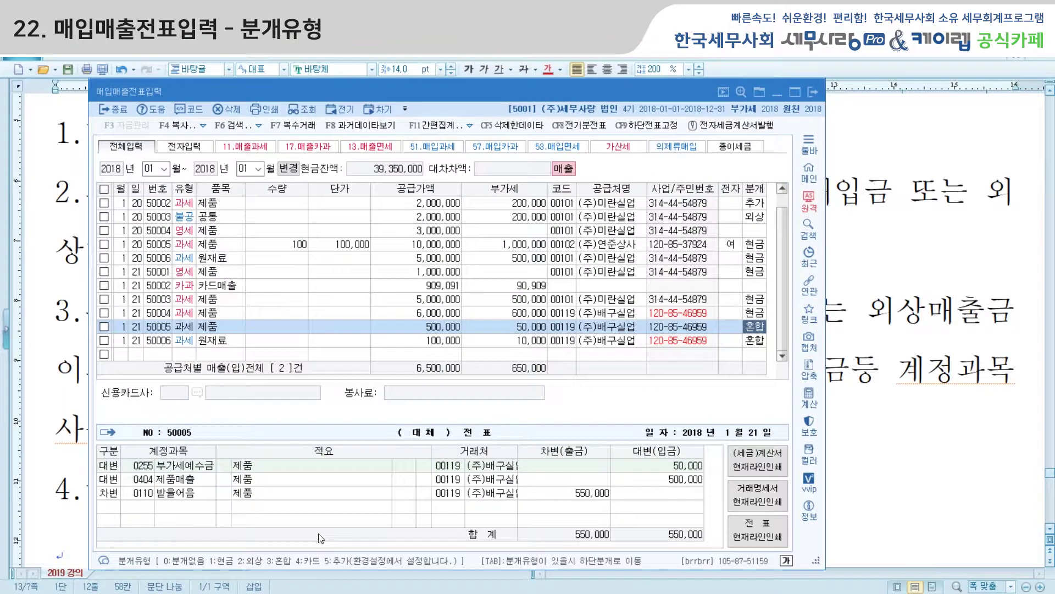
{"action": "left_click", "coordinate": [134, 356]}
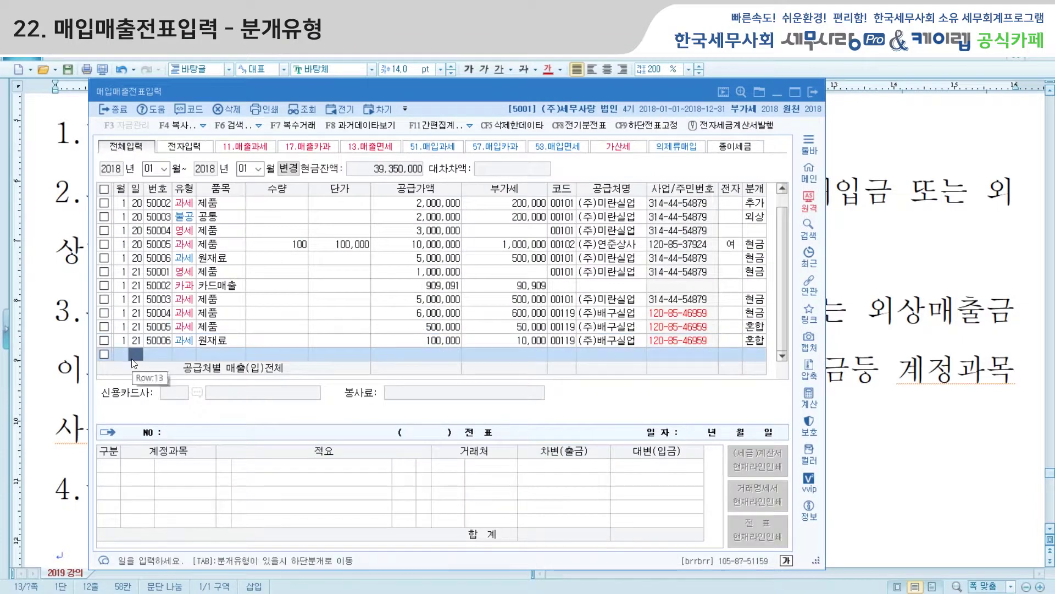
{"action": "type", "text": "21"}
{"action": "key", "text": "Return"}
{"action": "type", "text": "17"}
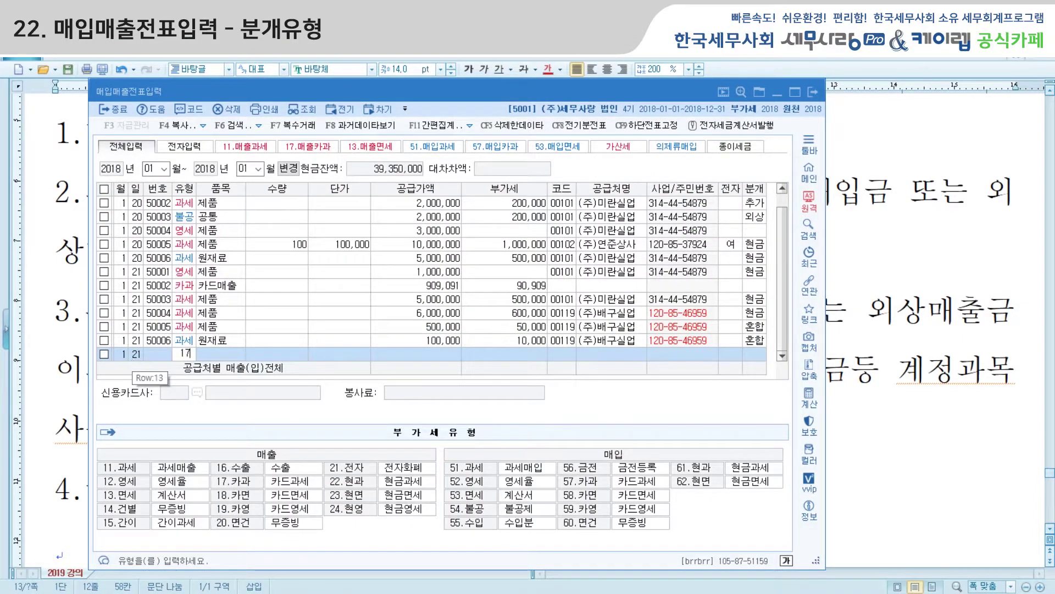
{"action": "key", "text": "Return"}
{"action": "type", "text": "제품"}
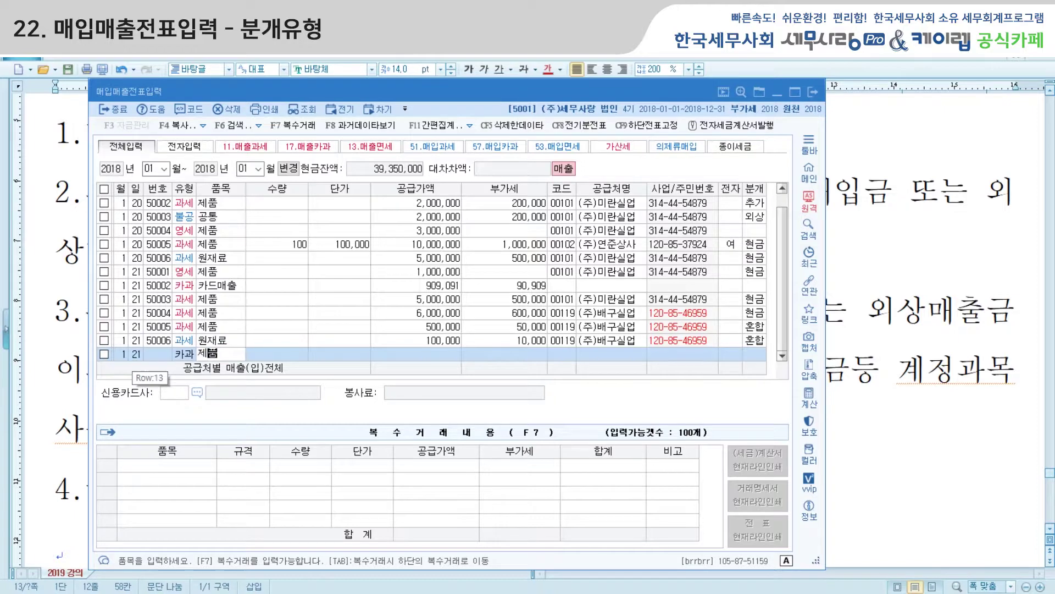
{"action": "key", "text": "Return"}
{"action": "type", "text": "1"}
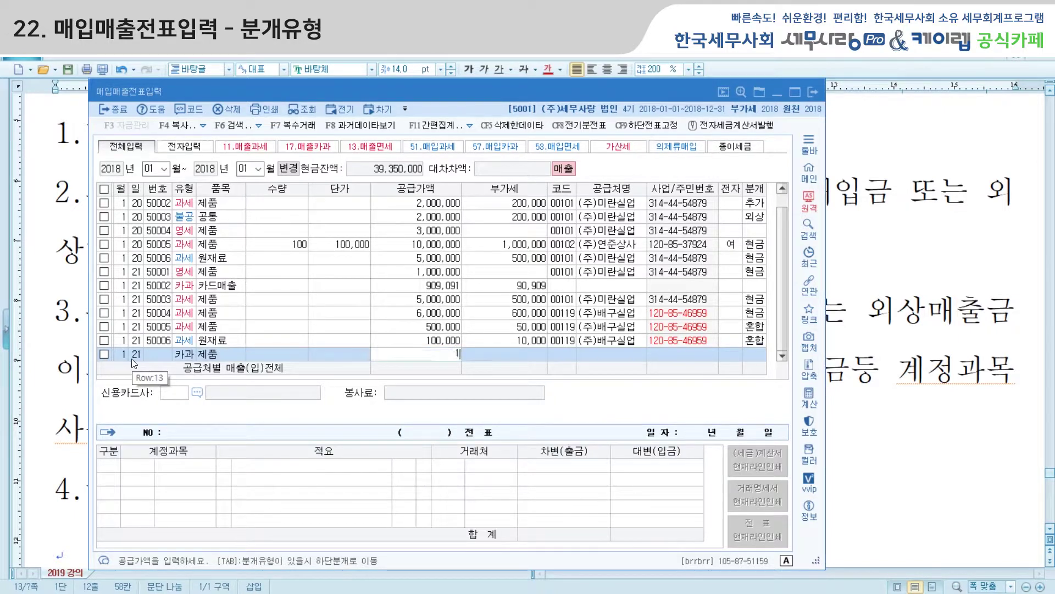
{"action": "type", "text": "0000000"}
{"action": "key", "text": "Return"}
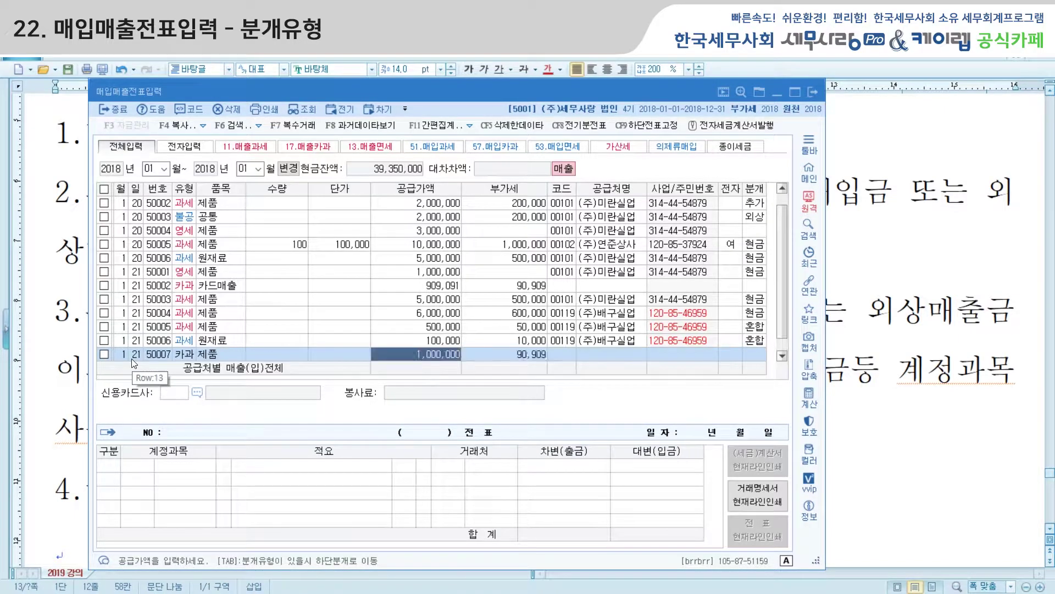
{"action": "key", "text": "Return"}
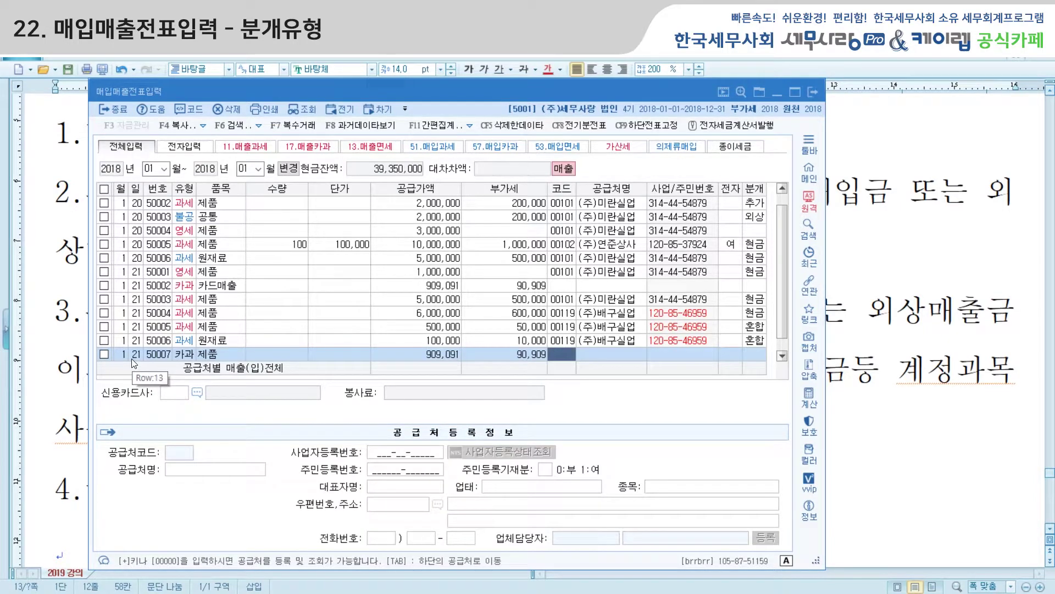
Assign (주)배구실업 as the 공급처 and 국민카드 as the 신용카드사 of the new 카과 voucher
{"action": "type", "text": "00119"}
{"action": "key", "text": "Return"}
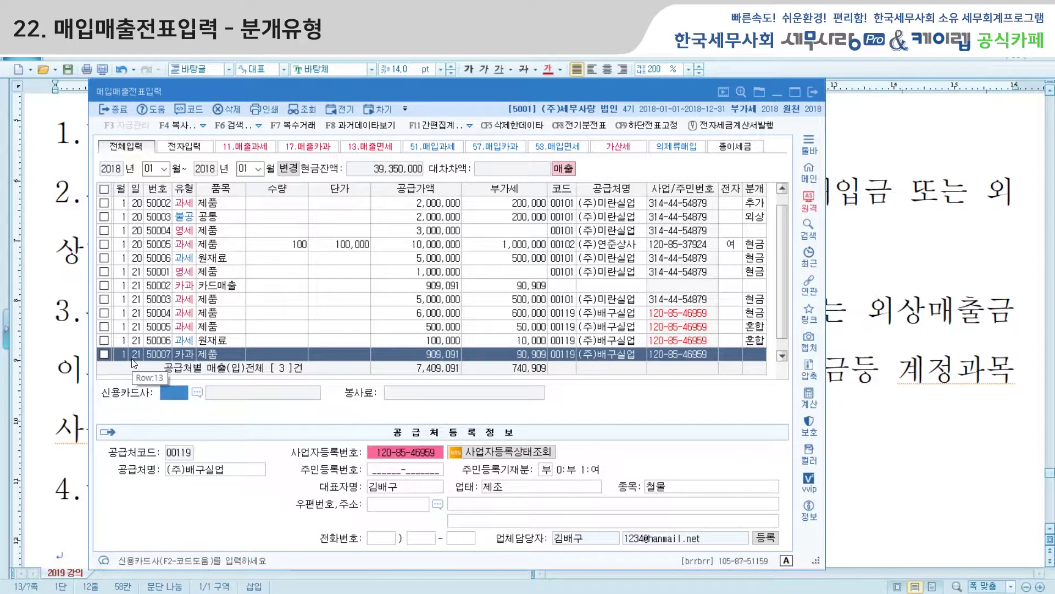
{"action": "left_click", "coordinate": [197, 393]}
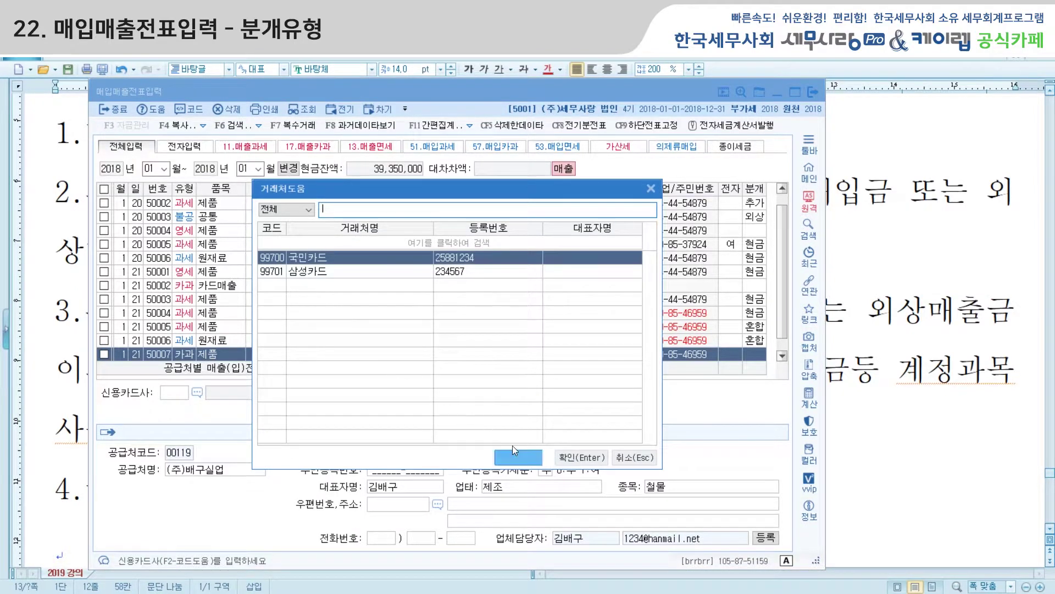
{"action": "left_click", "coordinate": [570, 458]}
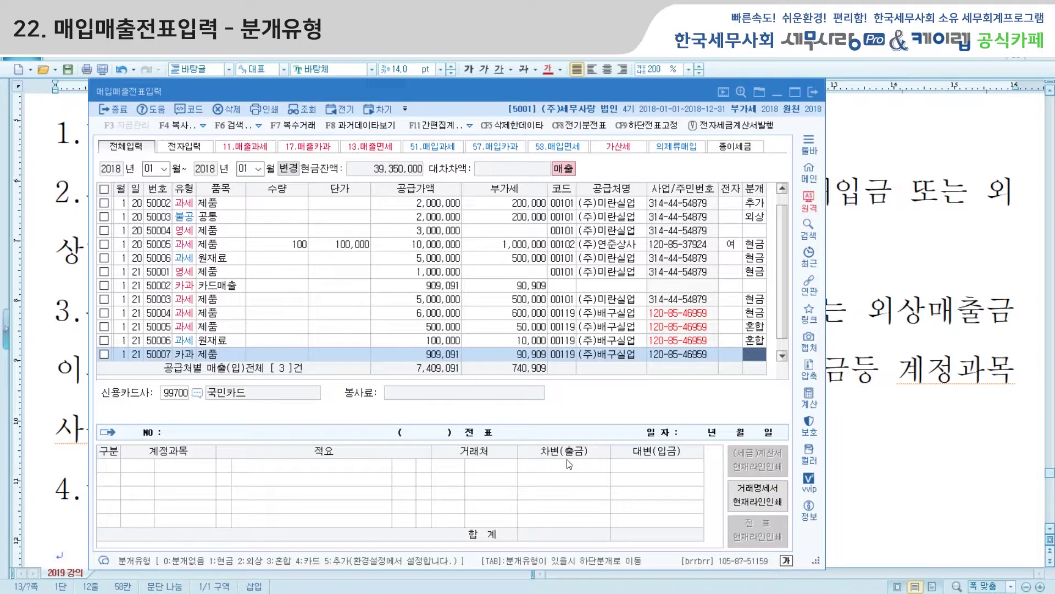
Set the 분개유형 of the new 카과 voucher to 4 카드 and accept its journal lines
{"action": "type", "text": "4"}
{"action": "key", "text": "Return"}
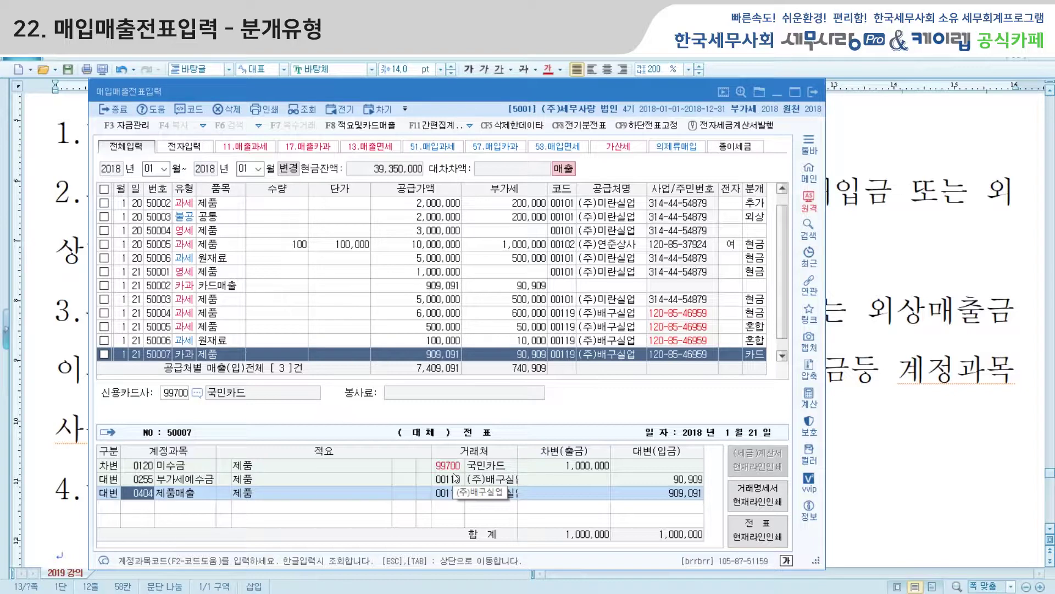
{"action": "key", "text": "Return"}
{"action": "key", "text": "Return"}
{"action": "key", "text": "Return"}
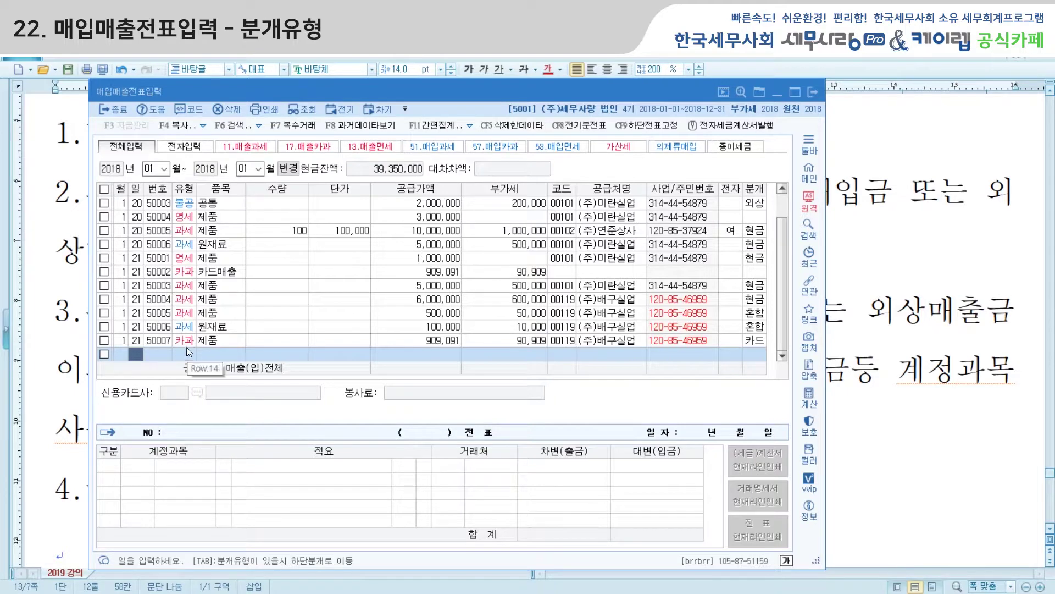
Compare the journal entries of the January 21 vouchers 50004 (현금), 50005 (혼합) and 50007 (카드)
{"action": "left_click", "coordinate": [134, 341]}
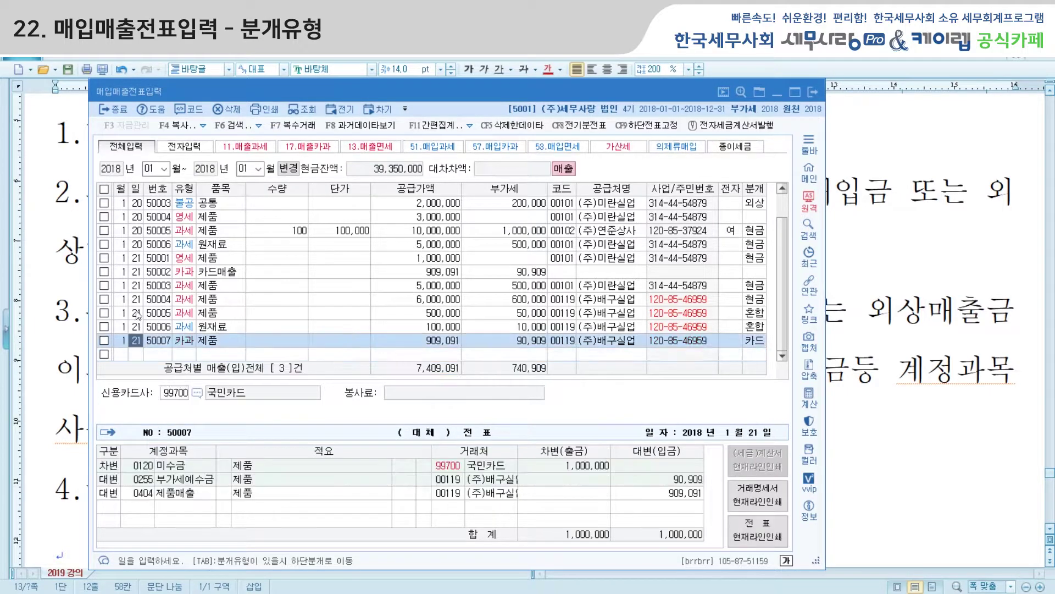
{"action": "left_click", "coordinate": [138, 301]}
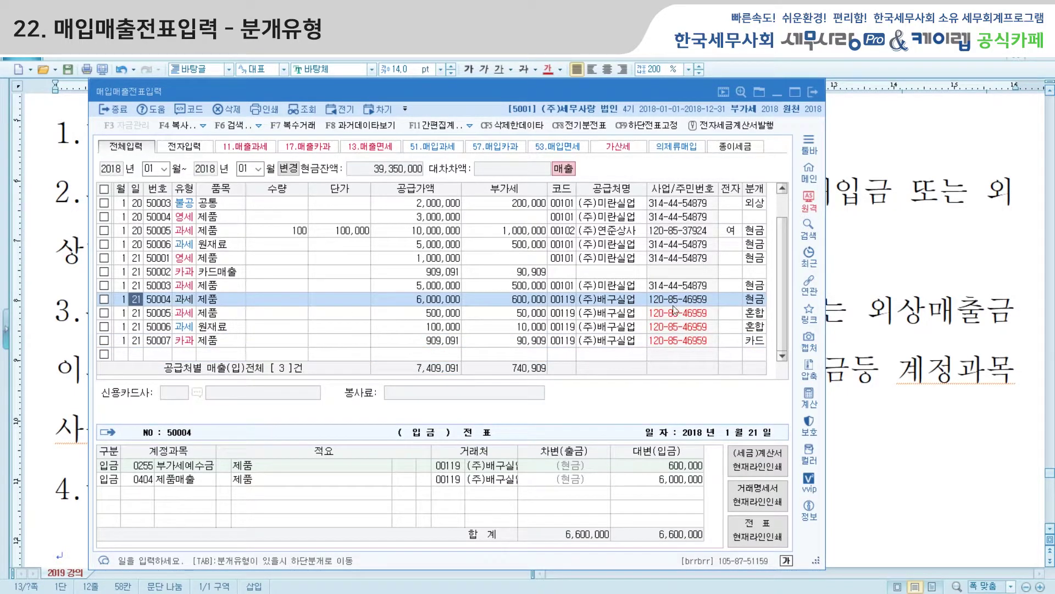
{"action": "left_click", "coordinate": [757, 314]}
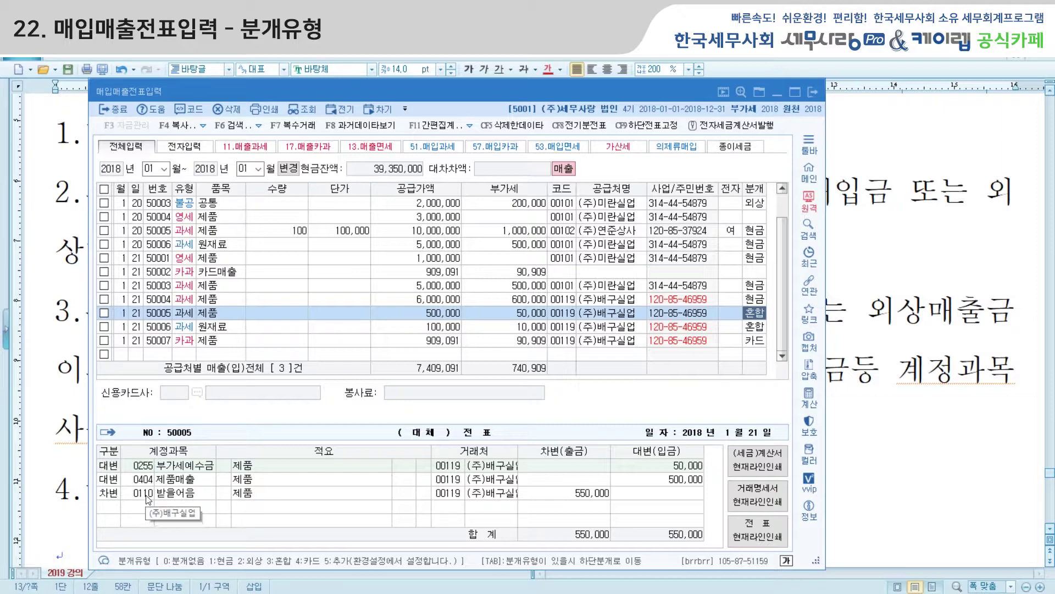
{"action": "scroll", "coordinate": [276, 500], "scroll_direction": "down", "scroll_amount": 2}
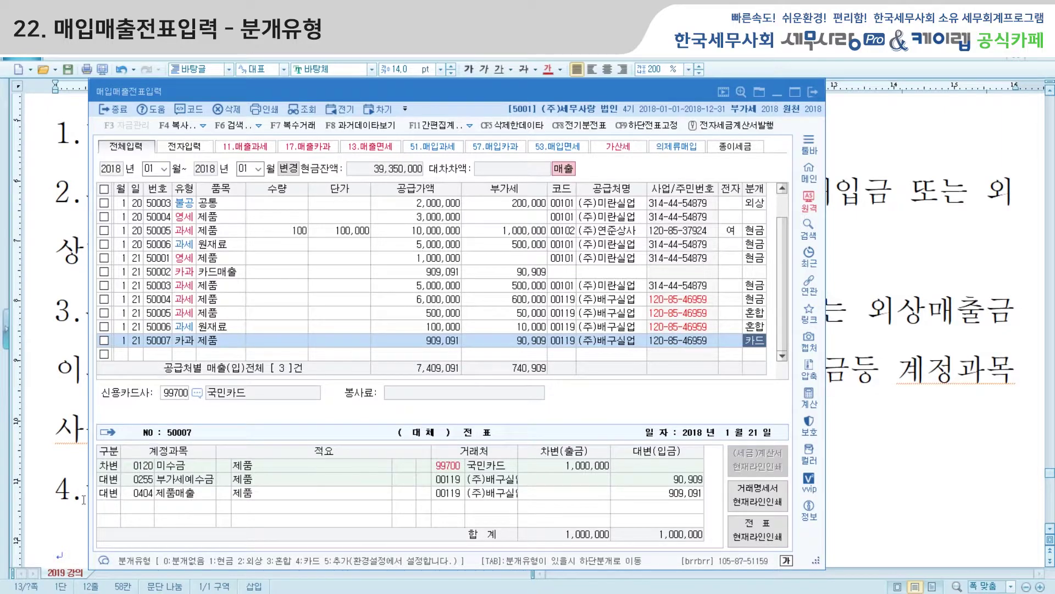
In the lecture notes, add the heading "5.추가:" on the line below the 카드 note
{"action": "left_click", "coordinate": [65, 531]}
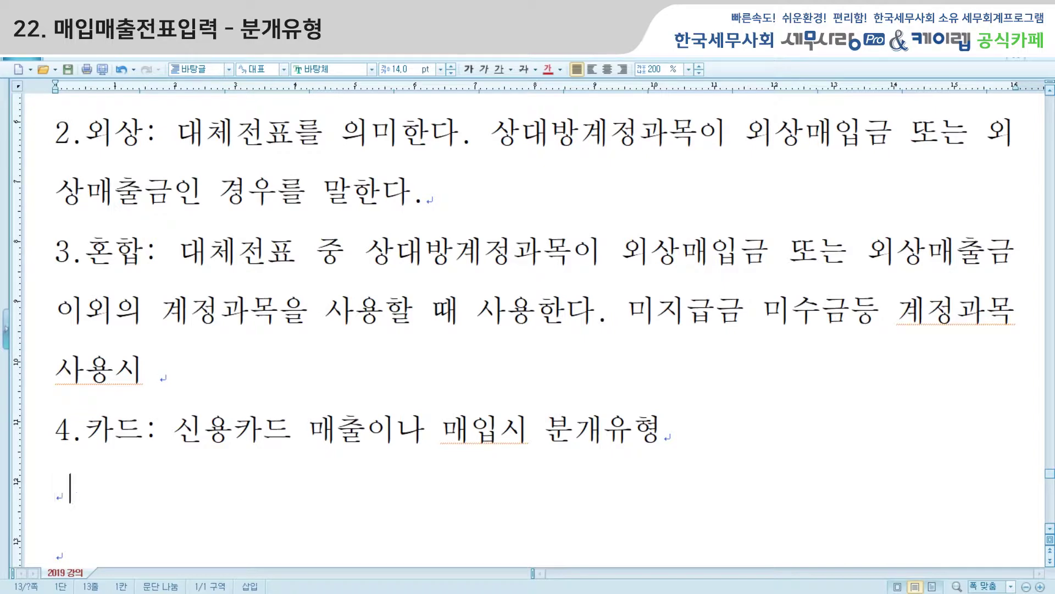
{"action": "type", "text": "5. "}
{"action": "type", "text": "부가"}
{"action": "key", "text": "BackSpace"}
{"action": "key", "text": "BackSpace"}
{"action": "type", "text": "추가:"}
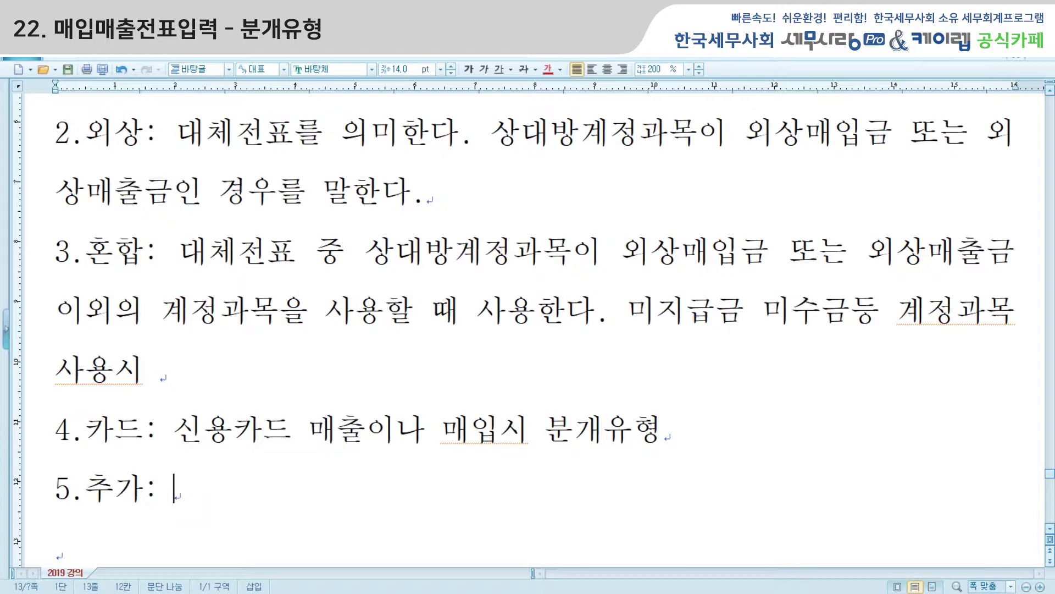
In the 회계 settings of 환경등록, set the 추가계정 매입 account to 0162 부재료 and 매입채무 to 0251 외상매입금
{"action": "key", "text": "alt+Tab"}
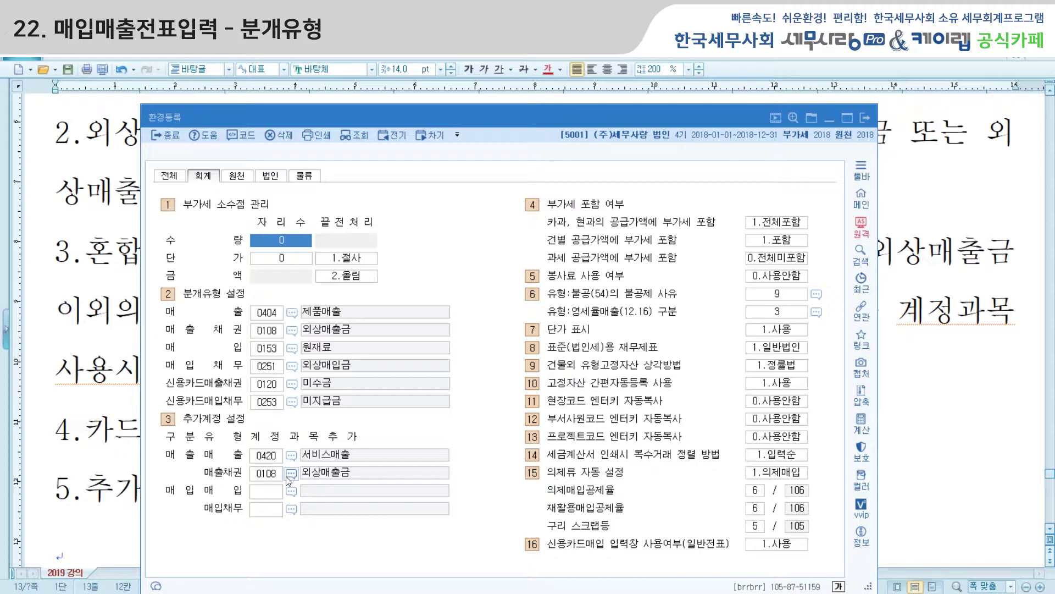
{"action": "left_click", "coordinate": [272, 499]}
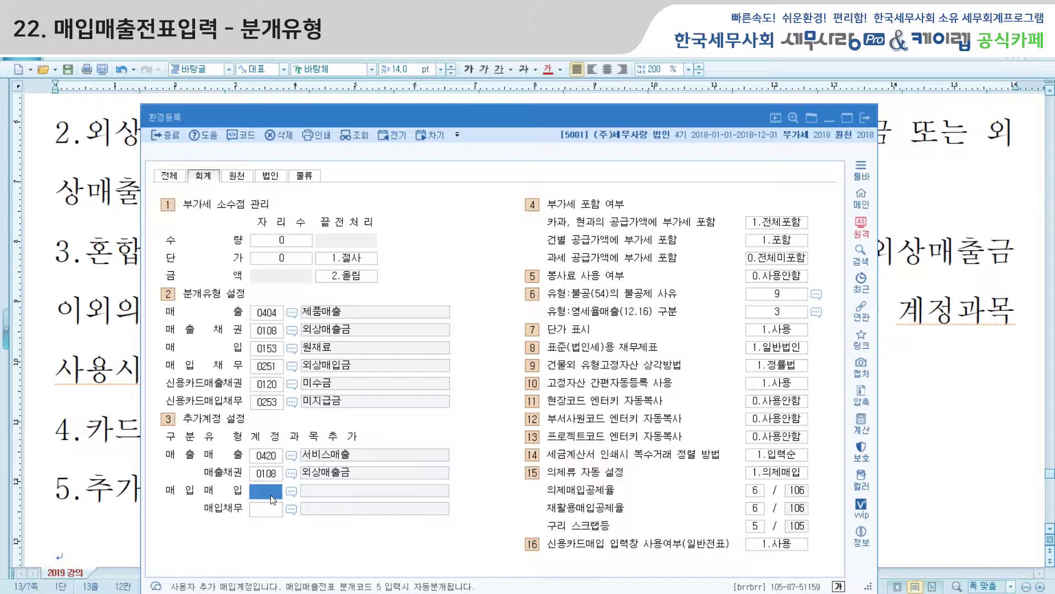
{"action": "type", "text": "부재"}
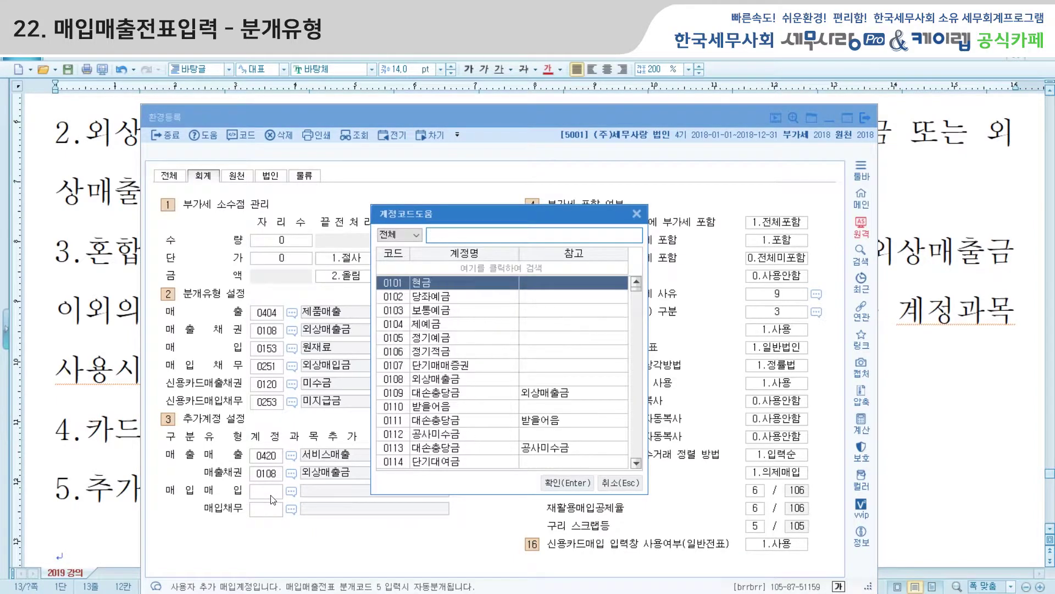
{"action": "key", "text": "Return"}
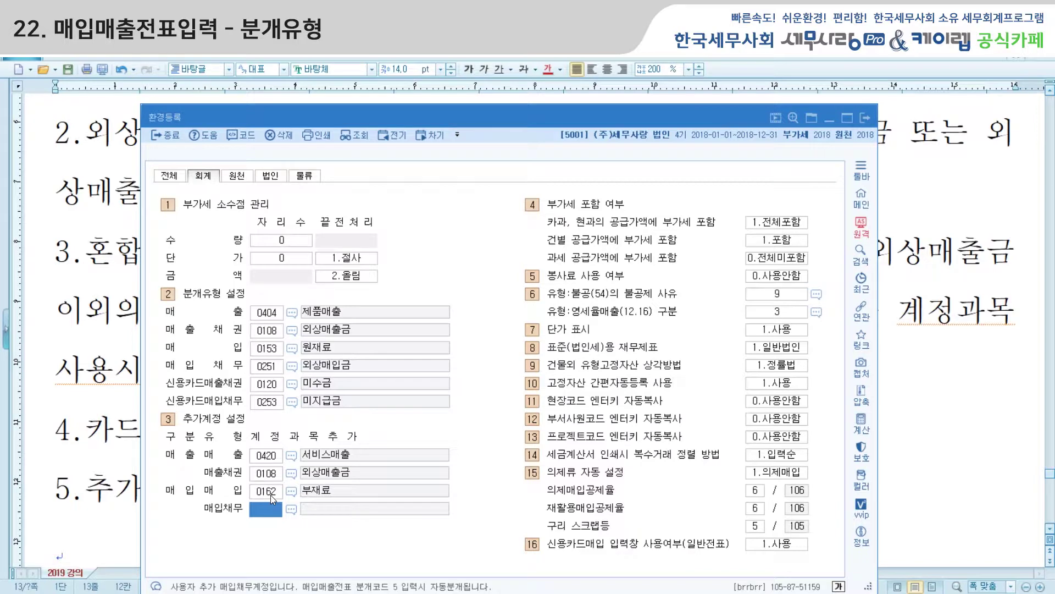
{"action": "key", "text": "Return"}
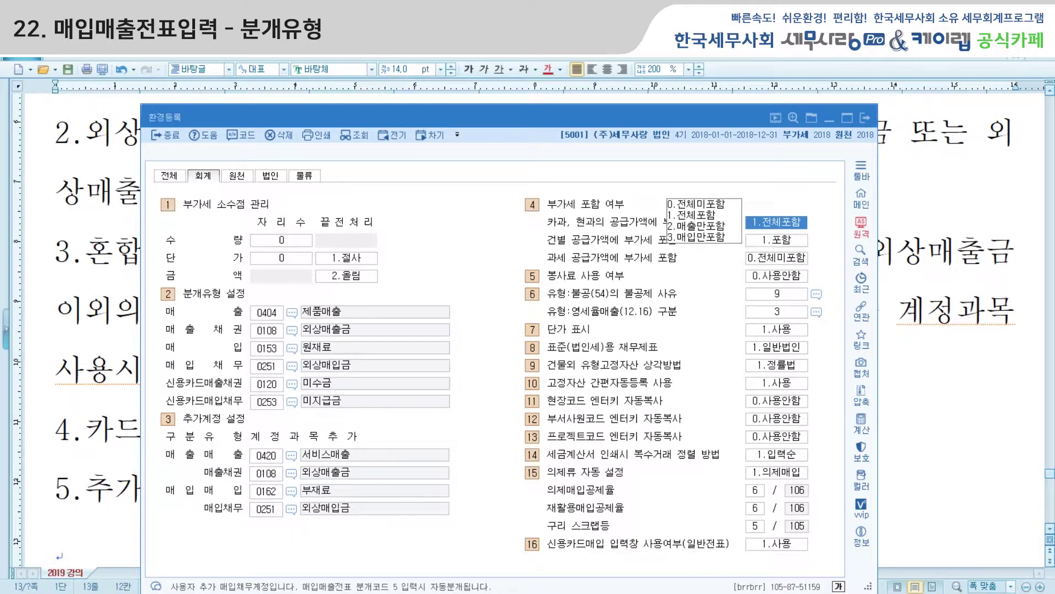
Return to 매입매출전표입력 and start a new voucher on January 21 with type 51 과세 and item 부재료
{"action": "key", "text": "Escape"}
{"action": "key", "text": "Escape"}
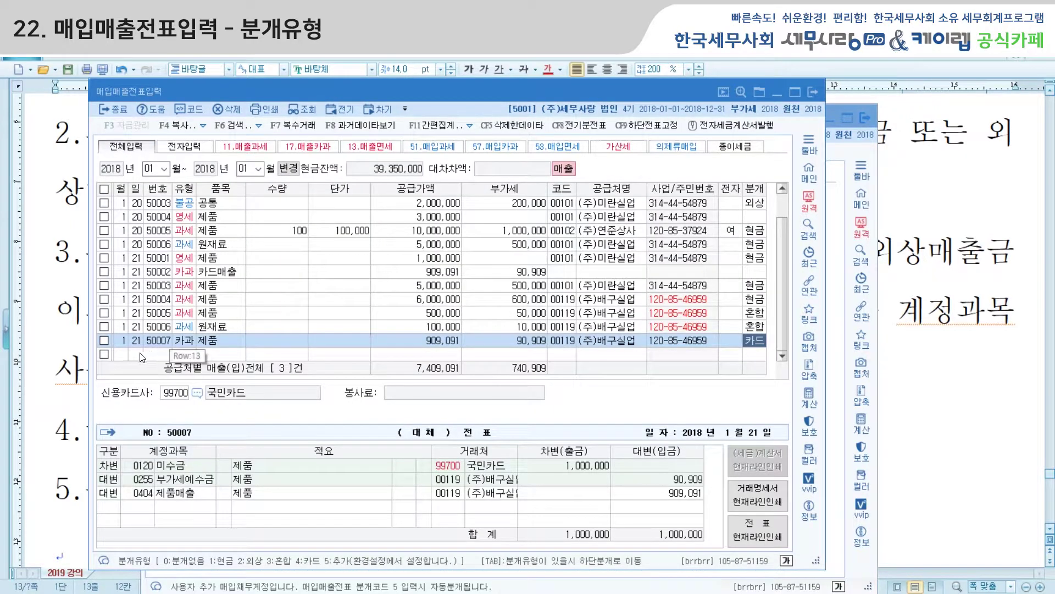
{"action": "type", "text": "21"}
{"action": "key", "text": "Return"}
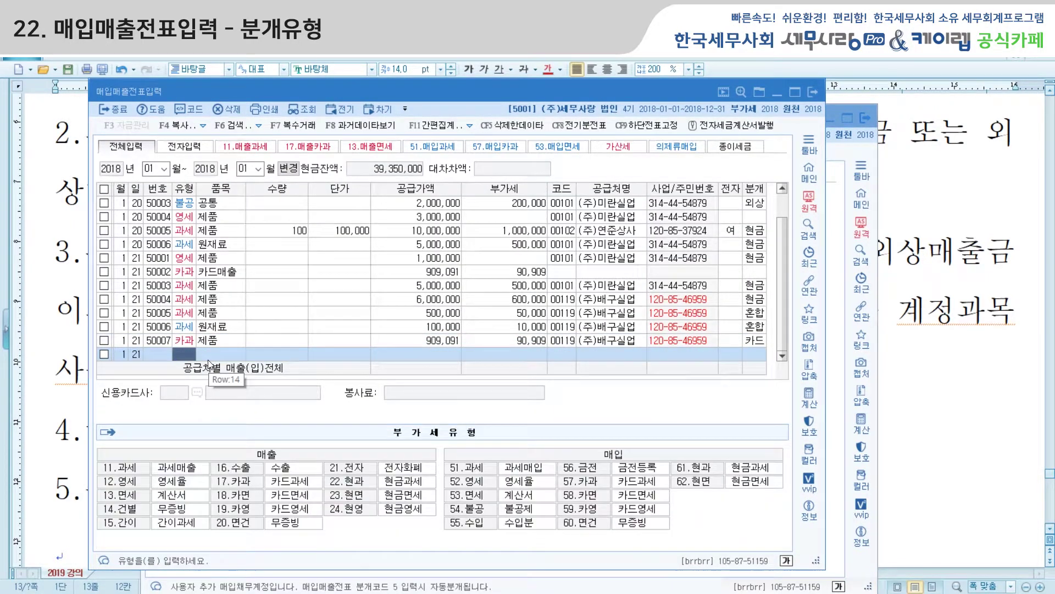
{"action": "type", "text": "51"}
{"action": "key", "text": "Return"}
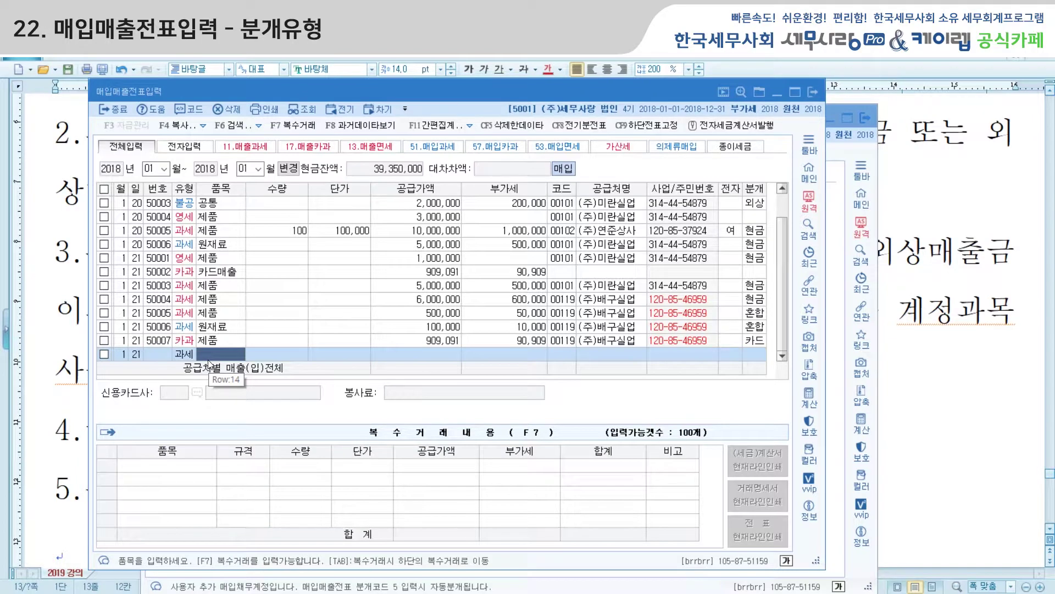
{"action": "type", "text": "부재료"}
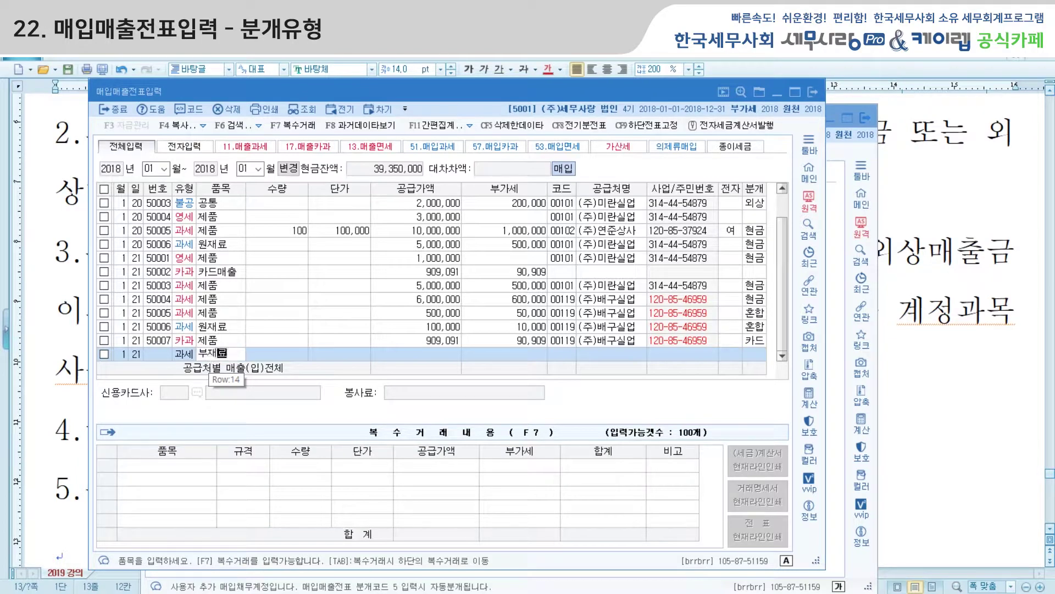
{"action": "key", "text": "Return"}
Give the new 부재료 purchase a 공급가액 of 200,000 and supplier code 119, accepting the calculated 부가세
{"action": "key", "text": "Return"}
{"action": "key", "text": "Return"}
{"action": "type", "text": "2"}
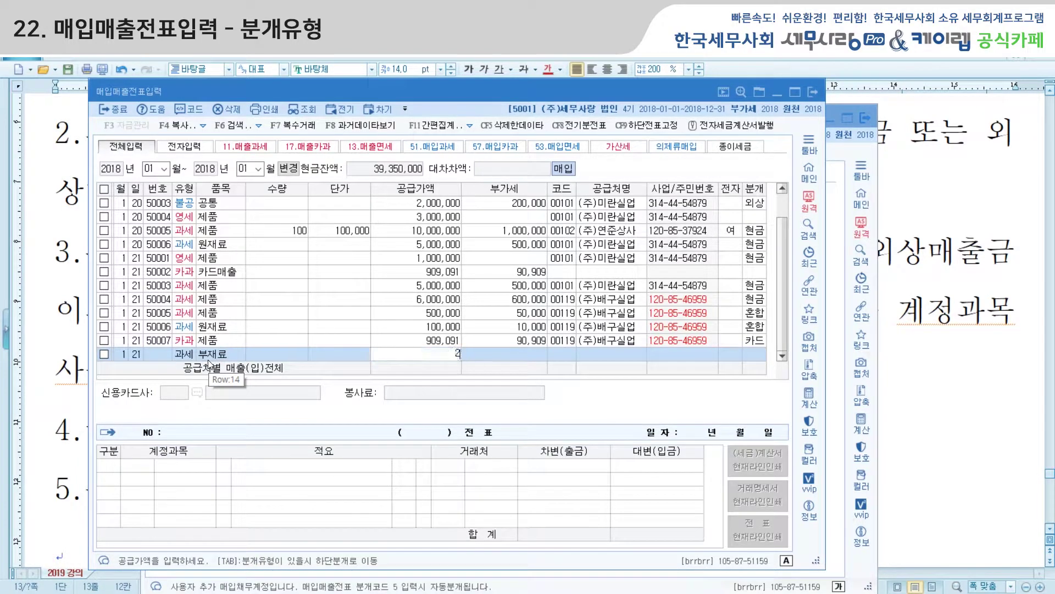
{"action": "type", "text": "00,000"}
{"action": "key", "text": "Return"}
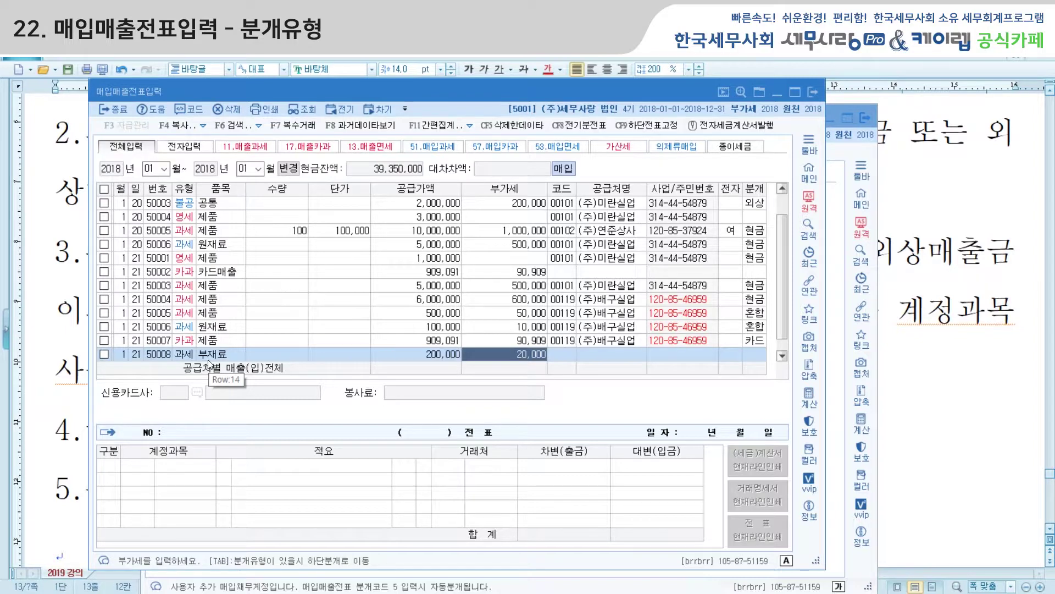
{"action": "key", "text": "Return"}
{"action": "type", "text": "119"}
{"action": "key", "text": "Return"}
{"action": "key", "text": "Return"}
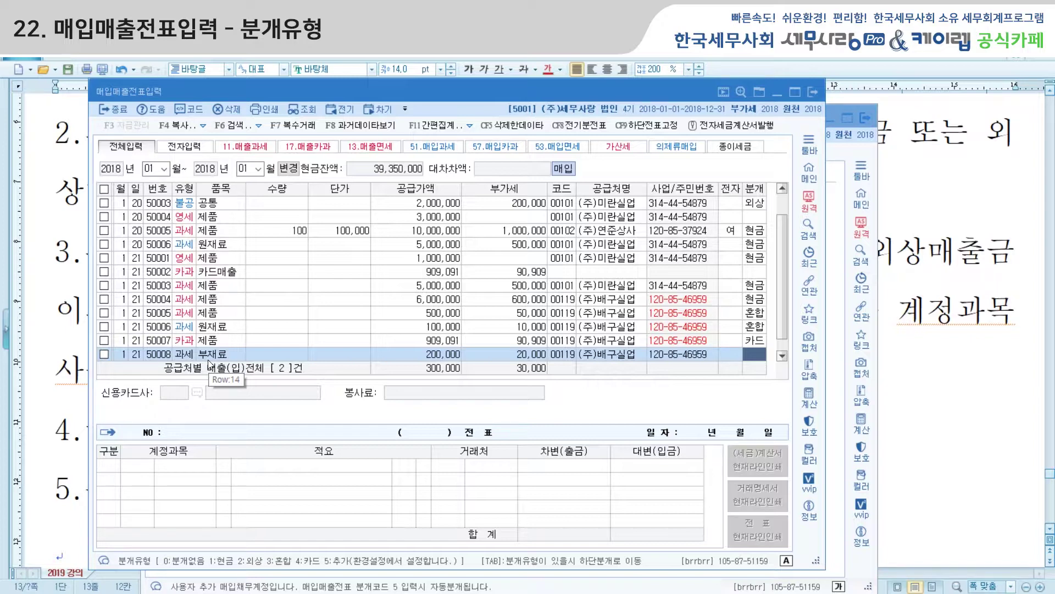
Set the 부재료 voucher's 분개유형 to 2 외상 and change its 원재료 debit account to 0162 부재료
{"action": "type", "text": "2"}
{"action": "key", "text": "Return"}
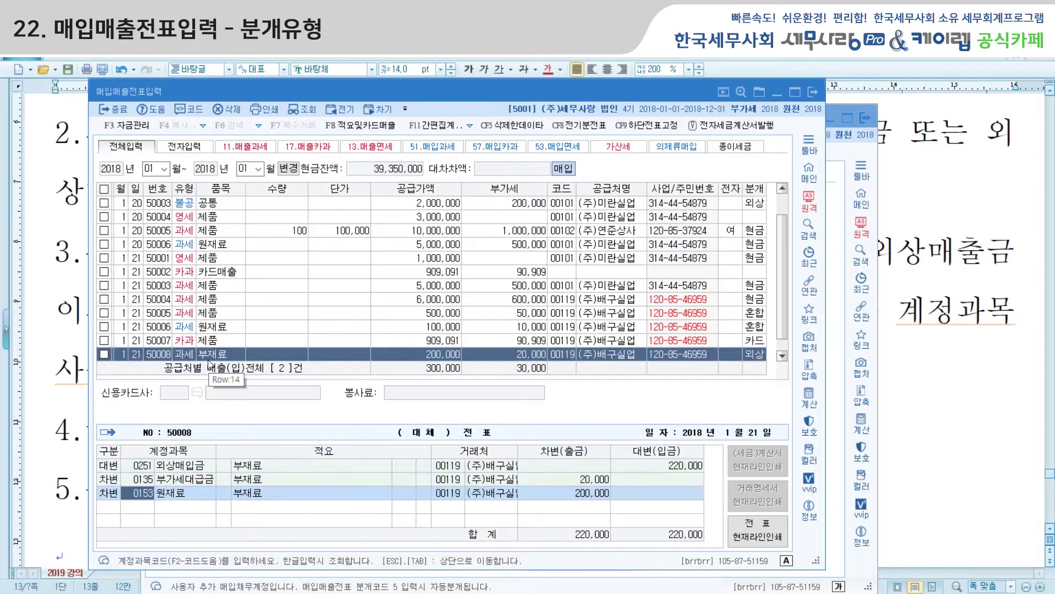
{"action": "type", "text": "162"}
{"action": "key", "text": "Return"}
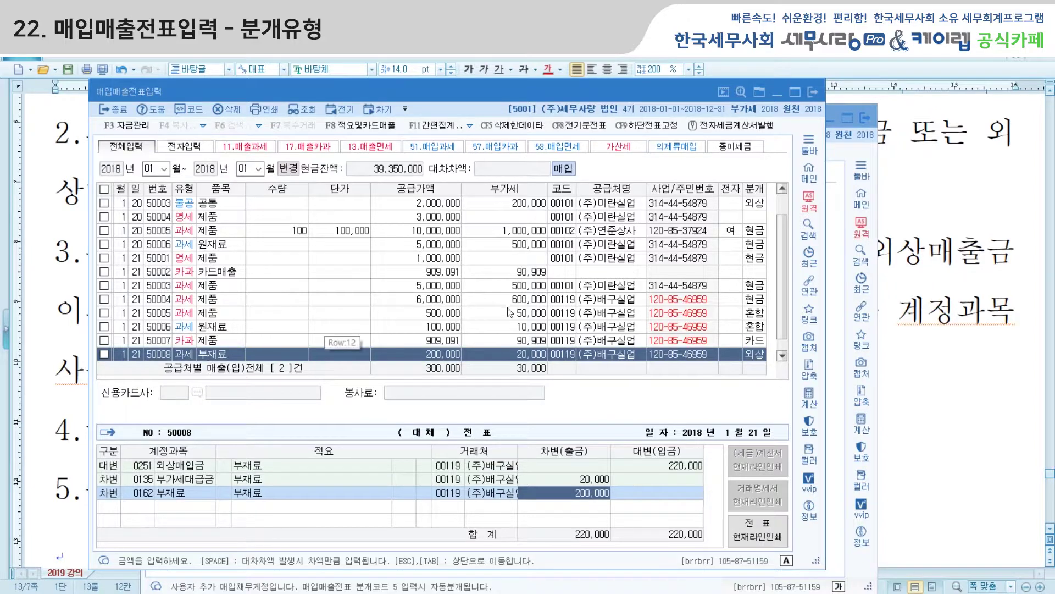
Change the 부재료 voucher's 분개유형 from 외상 to 5 추가
{"action": "left_click", "coordinate": [757, 355]}
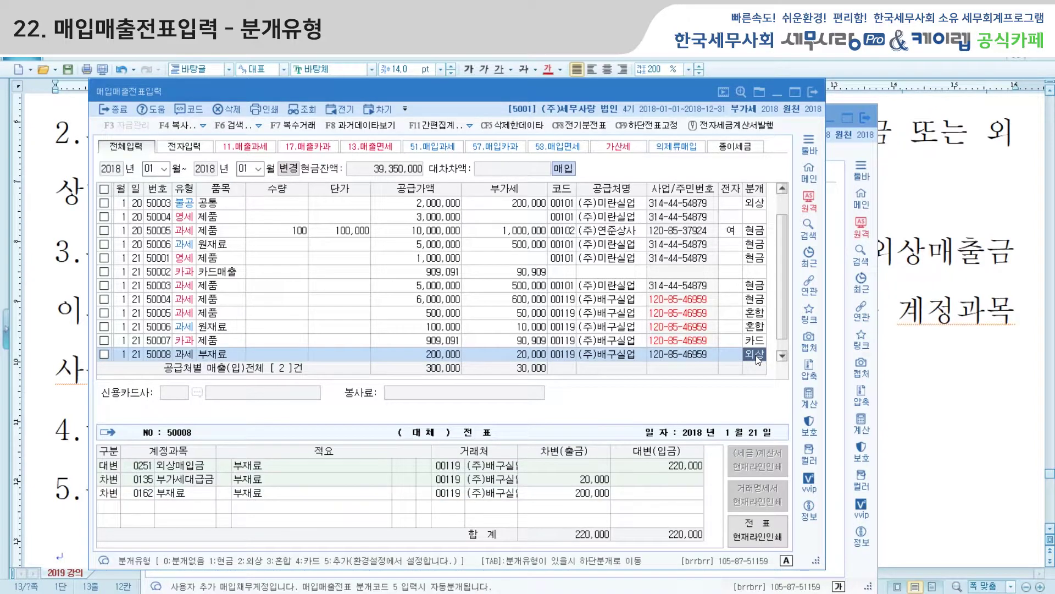
{"action": "type", "text": "5"}
{"action": "key", "text": "Return"}
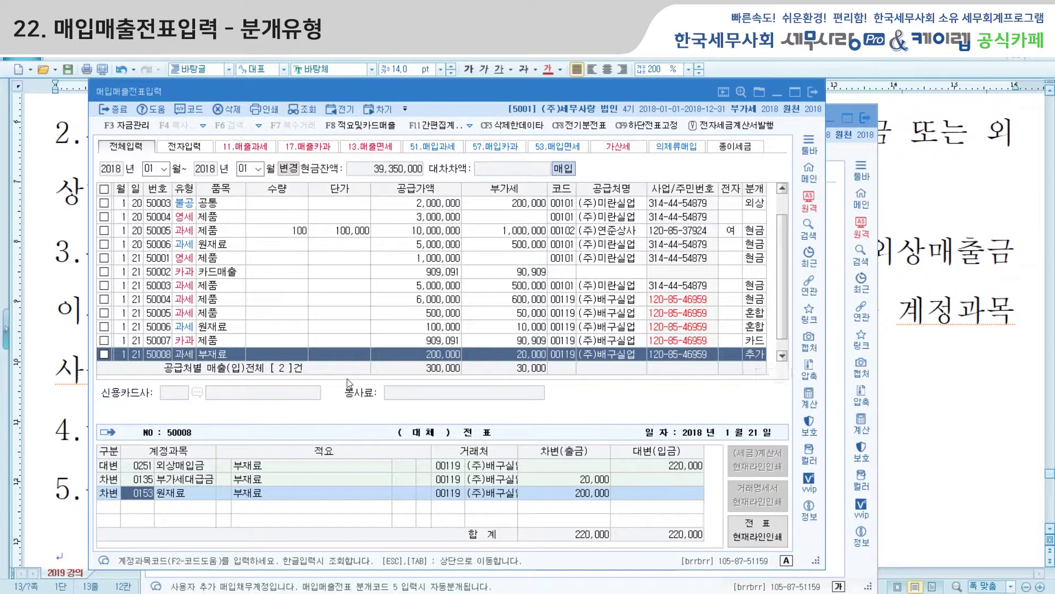
Close 매입매출전표입력 and reopen it for January 2018 to reload the vouchers
{"action": "left_click", "coordinate": [812, 95]}
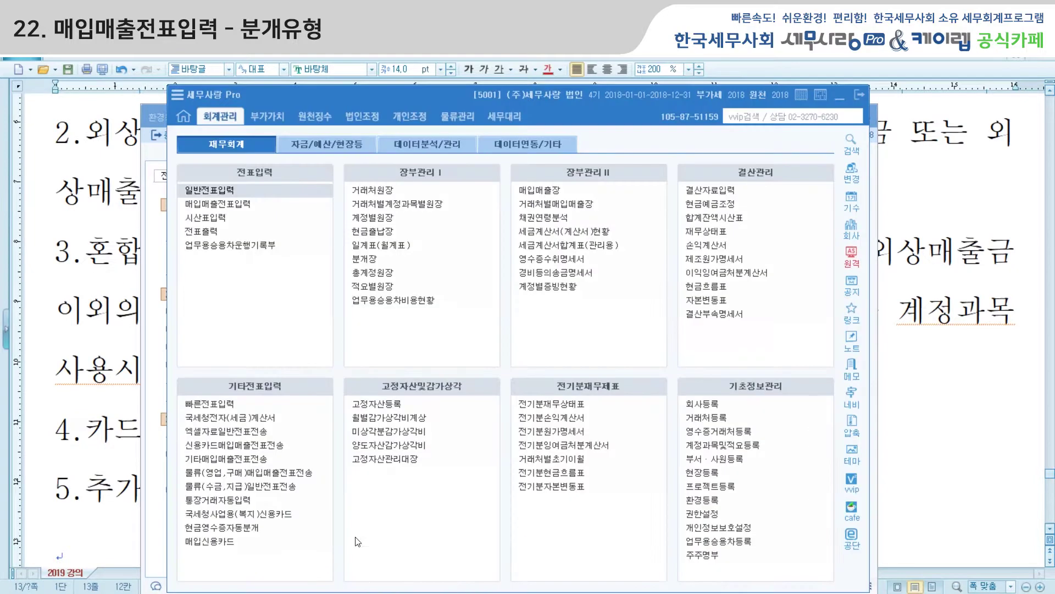
{"action": "left_click", "coordinate": [232, 206]}
{"action": "type", "text": "1"}
{"action": "key", "text": "Return"}
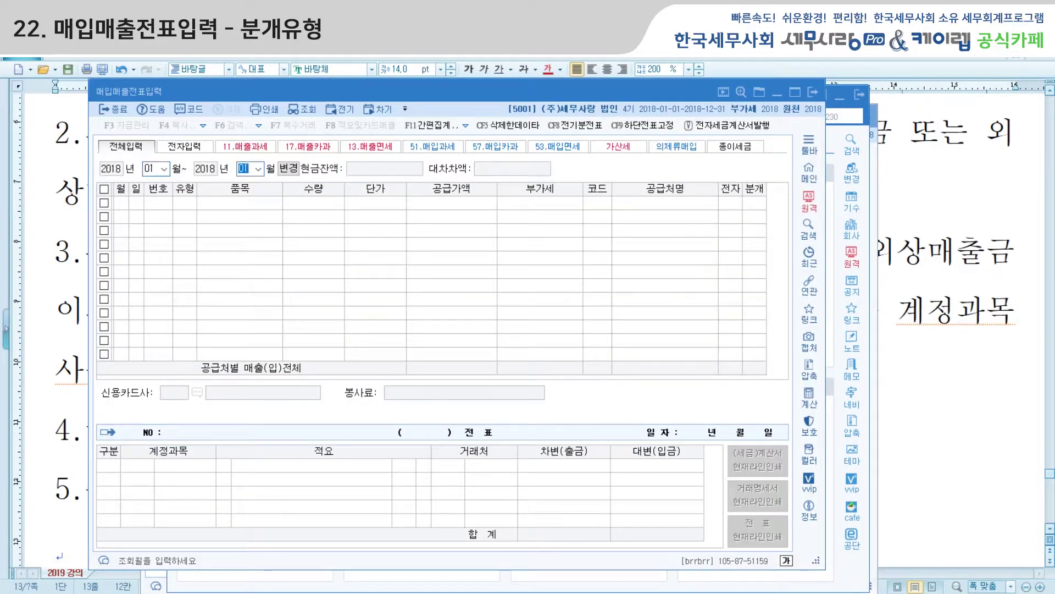
{"action": "key", "text": "Return"}
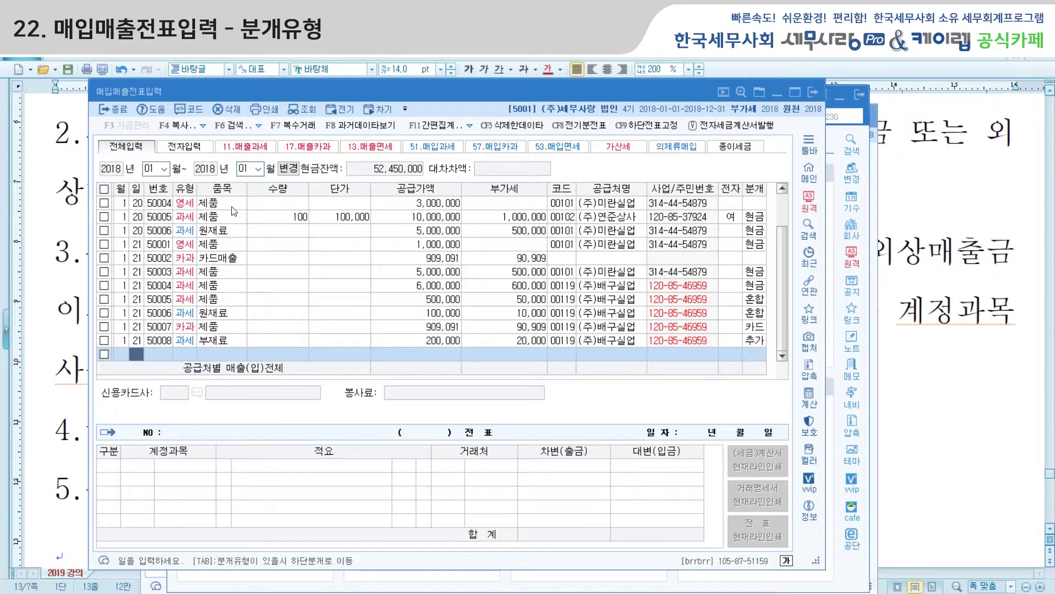
Re-enter the 부재료 voucher's 분개유형 as 2 외상 and finally as 5 추가, with 0162 부재료 as the debit account
{"action": "left_click", "coordinate": [134, 341]}
{"action": "left_click", "coordinate": [757, 341]}
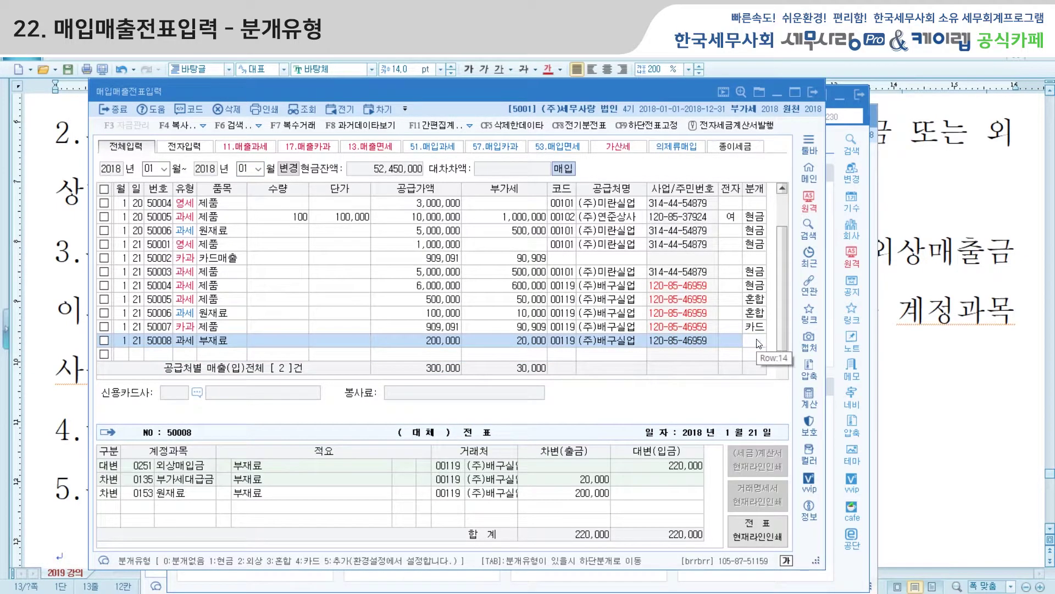
{"action": "key", "text": "Tab"}
{"action": "left_click", "coordinate": [758, 341]}
{"action": "type", "text": "2"}
{"action": "key", "text": "Return"}
{"action": "left_click", "coordinate": [757, 340]}
{"action": "type", "text": "5"}
{"action": "key", "text": "Return"}
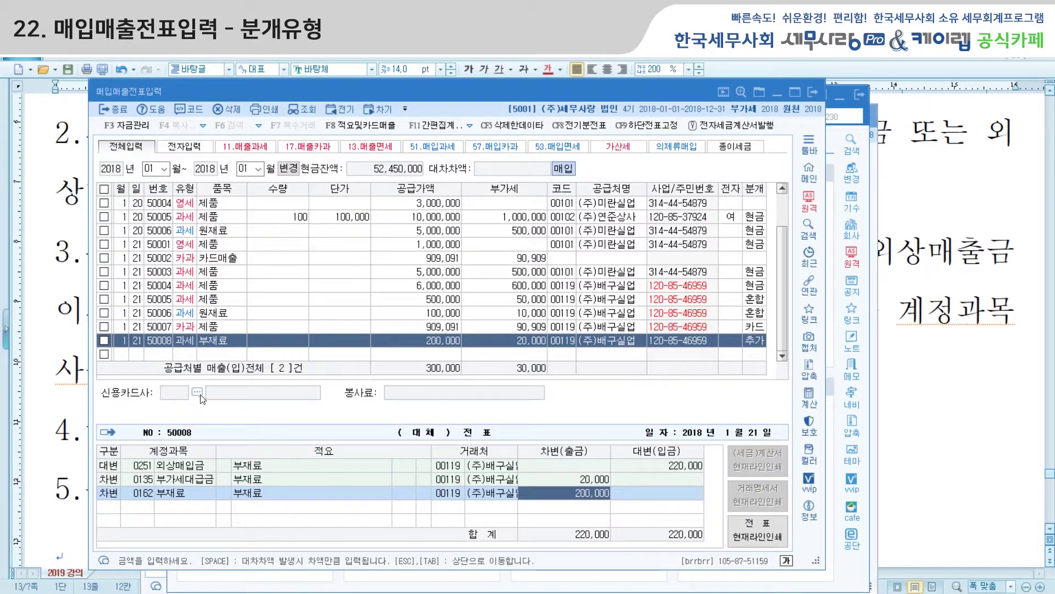
Switch to the lecture notes and review them from the 5.추가 heading up to the introduction on 매입매출전표의 분개
{"action": "key", "text": "alt+Tab"}
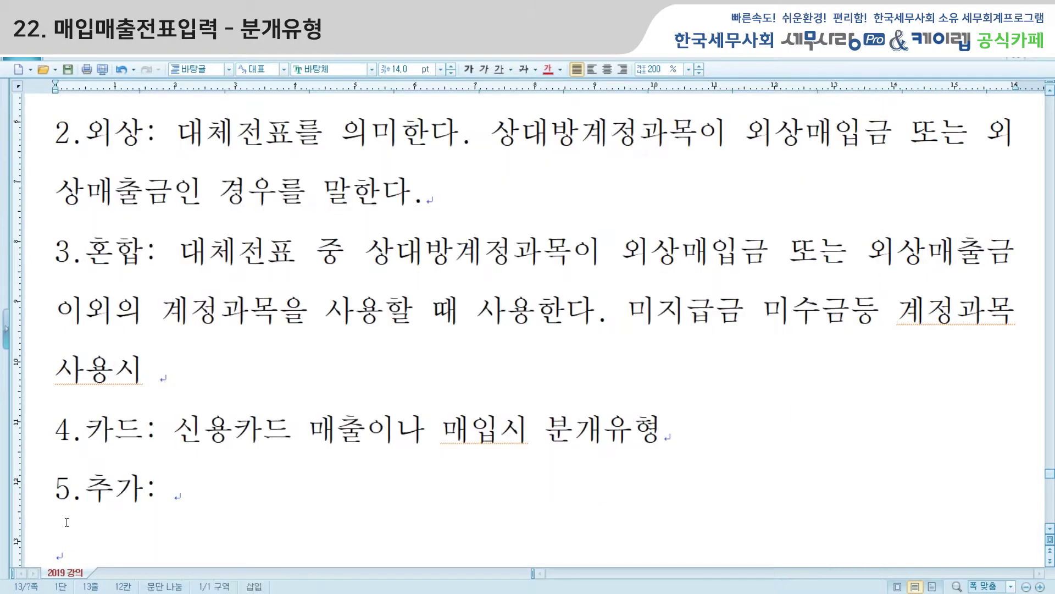
{"action": "left_click", "coordinate": [175, 500]}
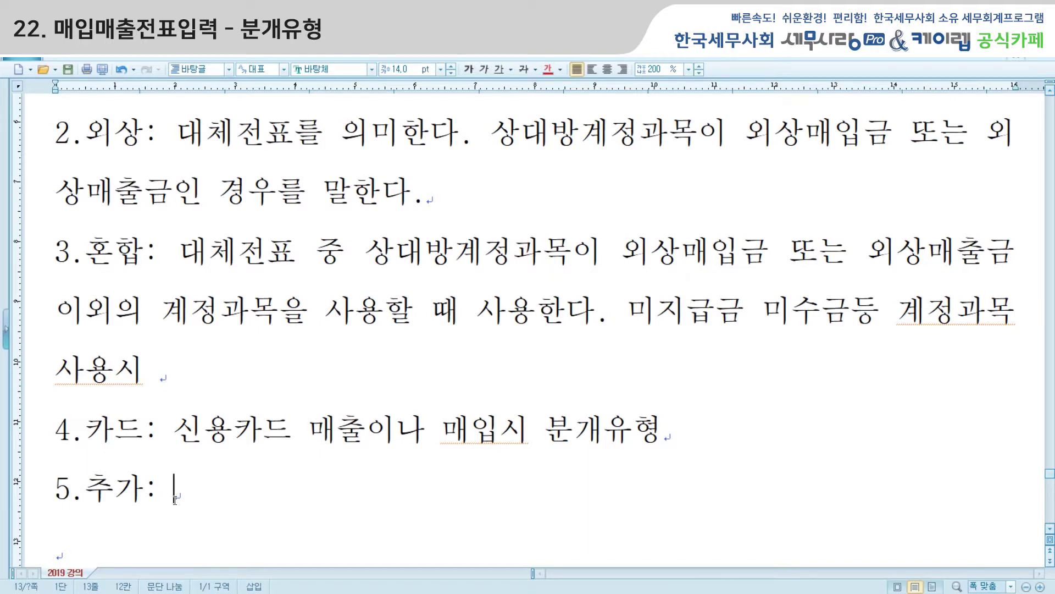
{"action": "scroll", "coordinate": [203, 435], "scroll_direction": "up", "scroll_amount": 1}
{"action": "scroll", "coordinate": [202, 429], "scroll_direction": "up", "scroll_amount": 9}
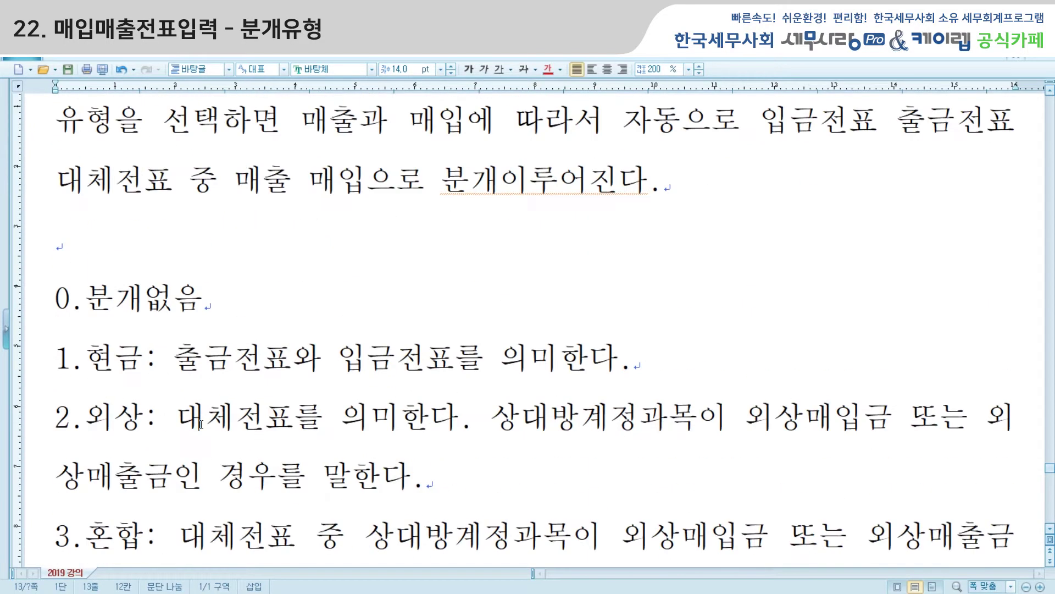
{"action": "scroll", "coordinate": [201, 424], "scroll_direction": "up", "scroll_amount": 1}
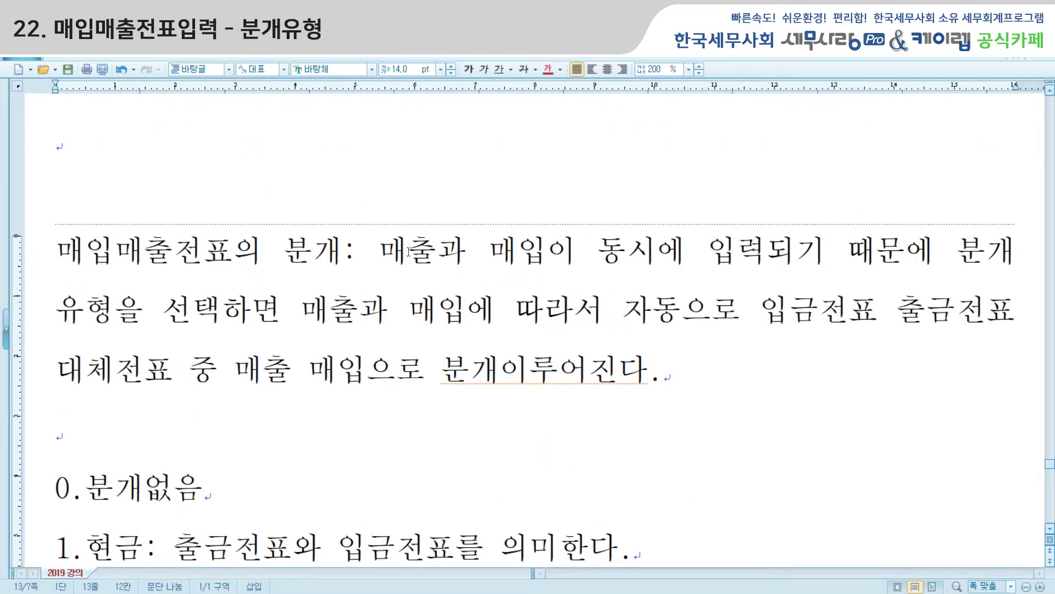